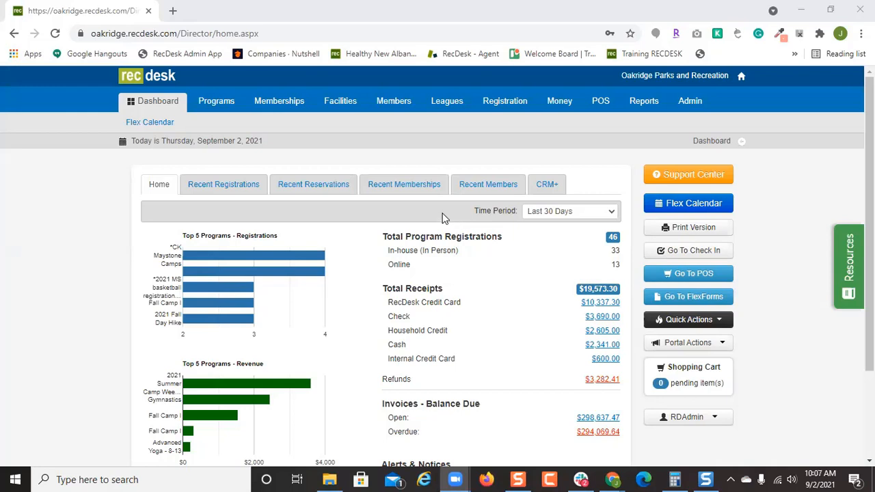
# Open the Facility List and look over the facilities and their sub-areas.
pyautogui.click(338, 111)
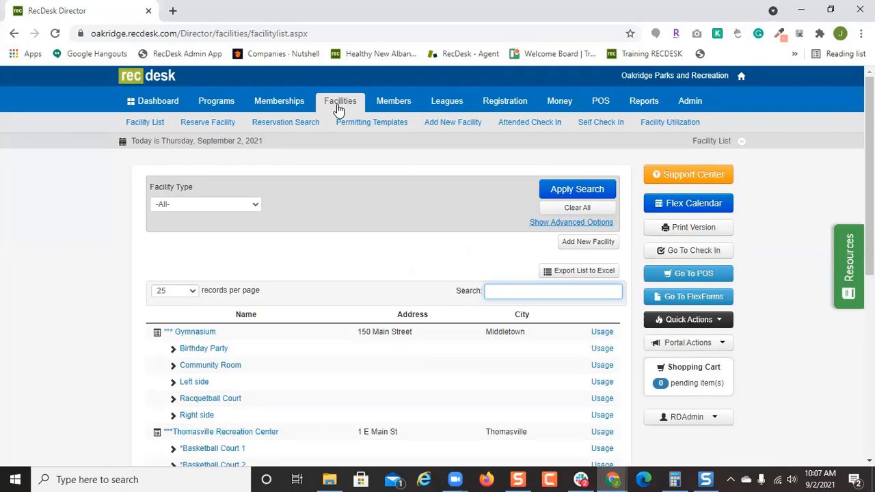
pyautogui.scroll(-2, 301, 360)
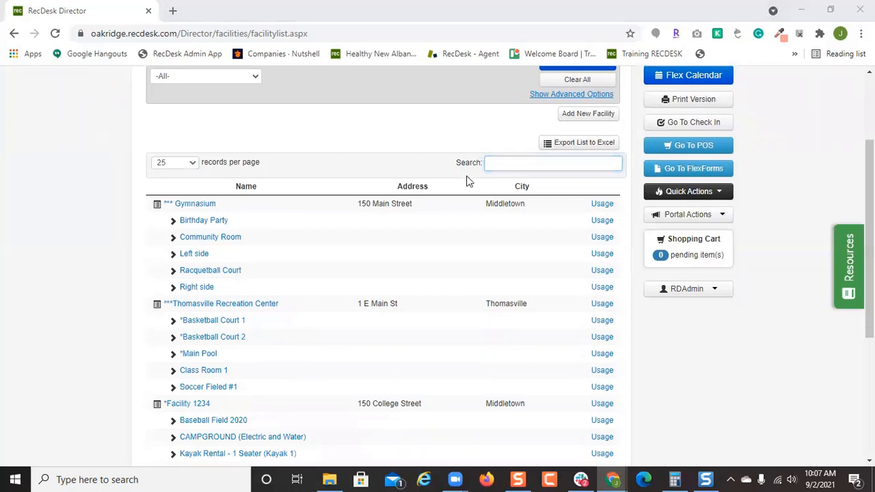
pyautogui.scroll(2, 385, 293)
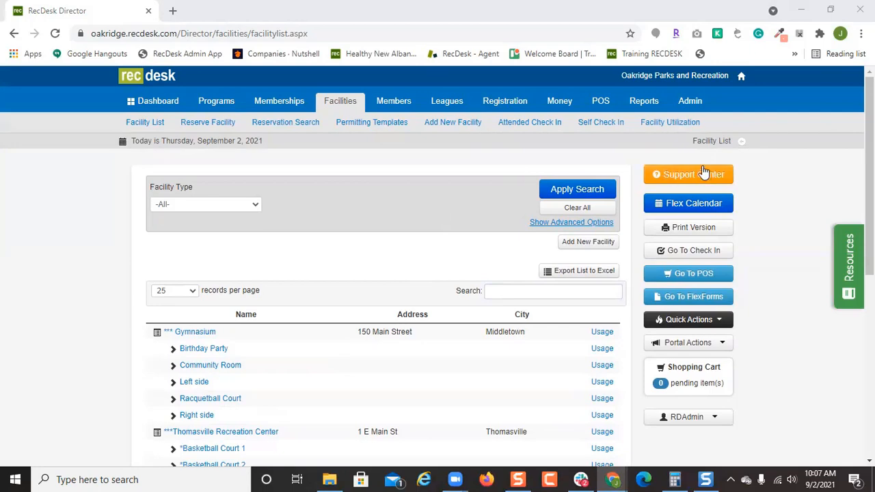
# Start a blank program with Add New Program under the Programs tab.
pyautogui.click(216, 102)
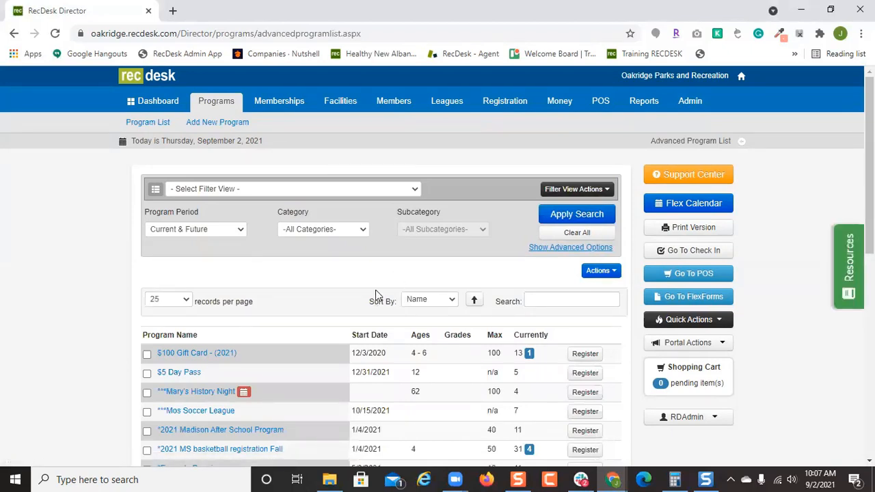
pyautogui.click(237, 123)
pyautogui.scroll(-1, 445, 328)
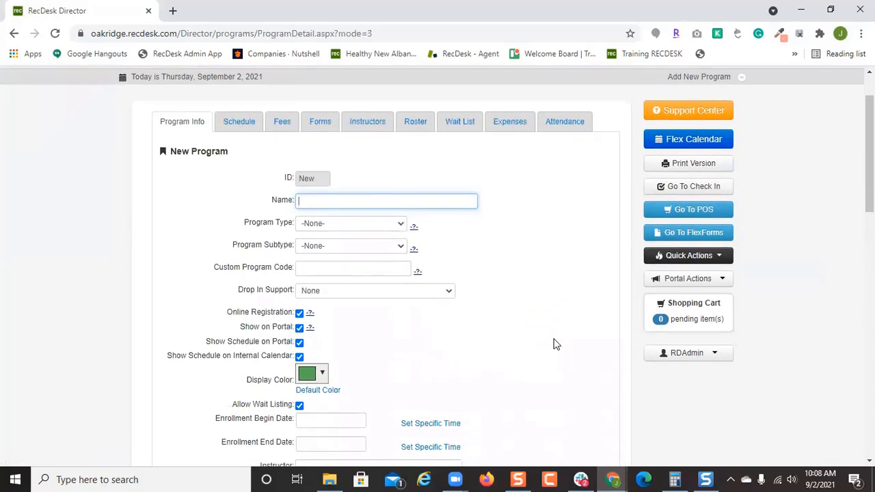
pyautogui.scroll(-2, 554, 344)
pyautogui.scroll(2, 552, 344)
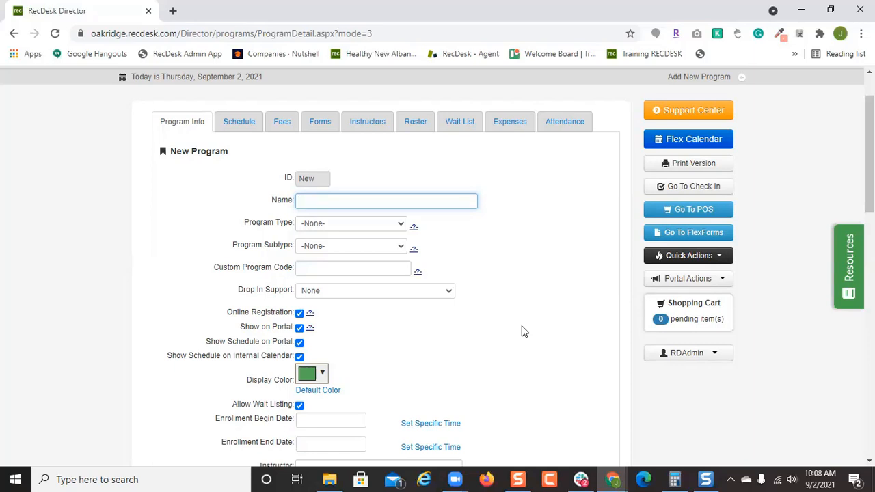
# Enter the name '8U Baseball', choose program type Youth and subtype Athletics.
pyautogui.write('8U Baseball')
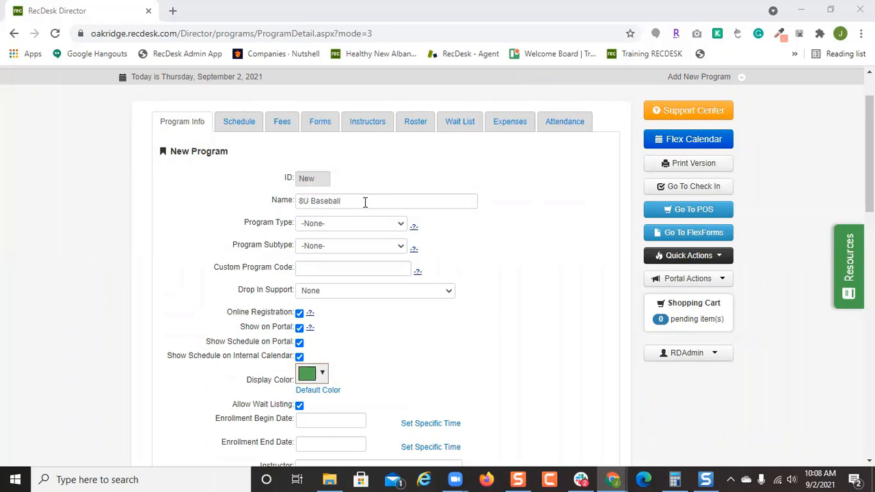
pyautogui.click(374, 227)
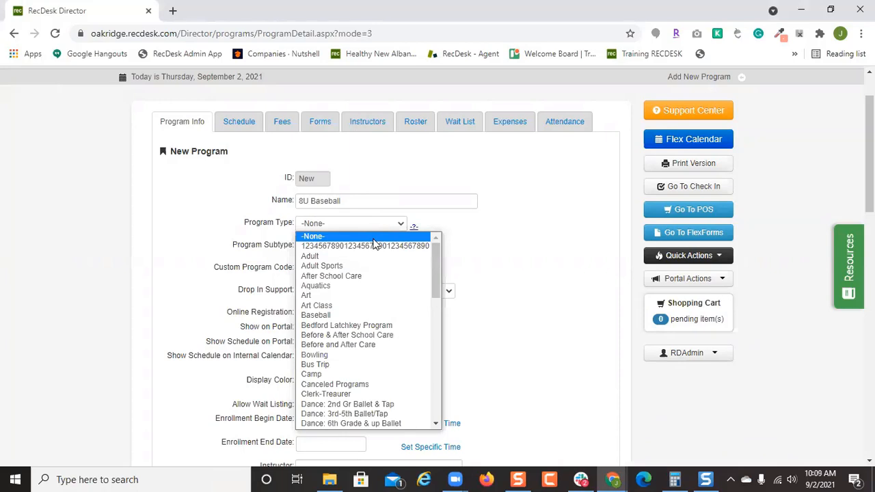
pyautogui.write('sp')
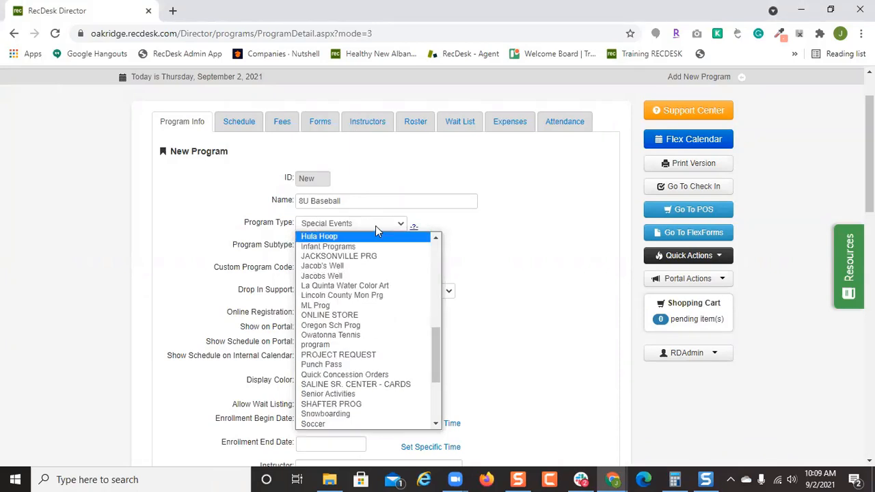
pyautogui.scroll(9, 383, 323)
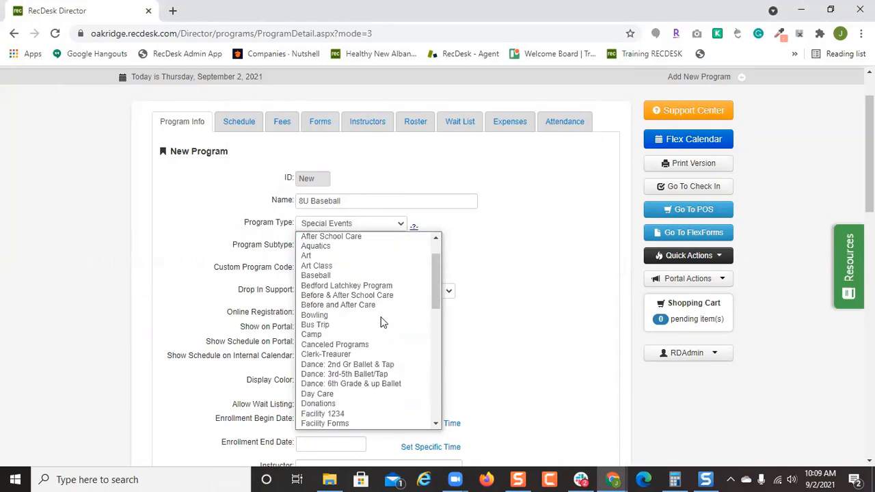
pyautogui.press('y')
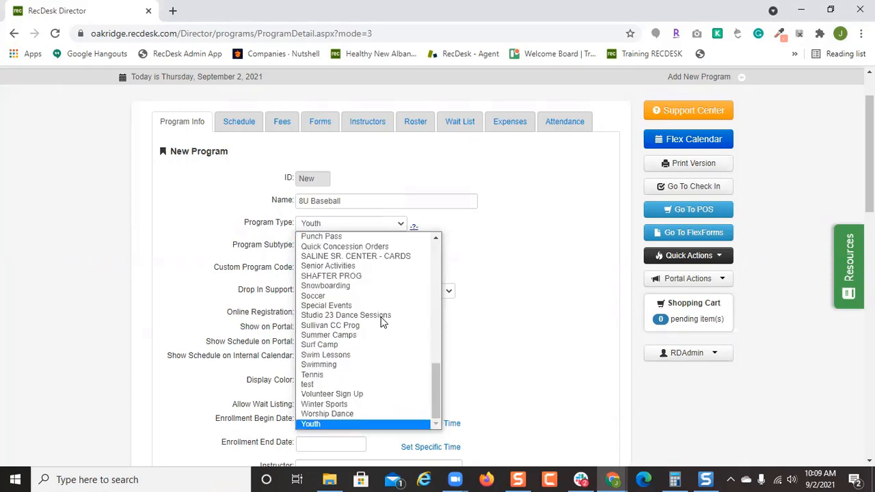
pyautogui.click(508, 301)
pyautogui.click(328, 246)
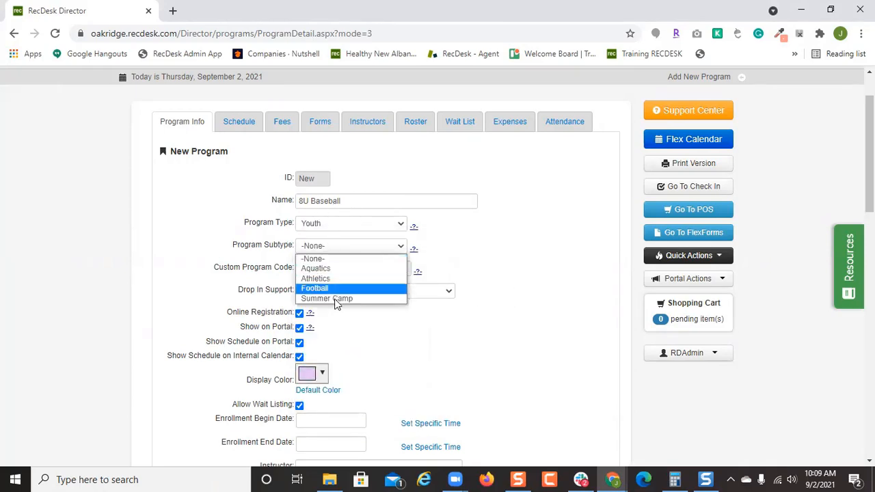
pyautogui.click(354, 280)
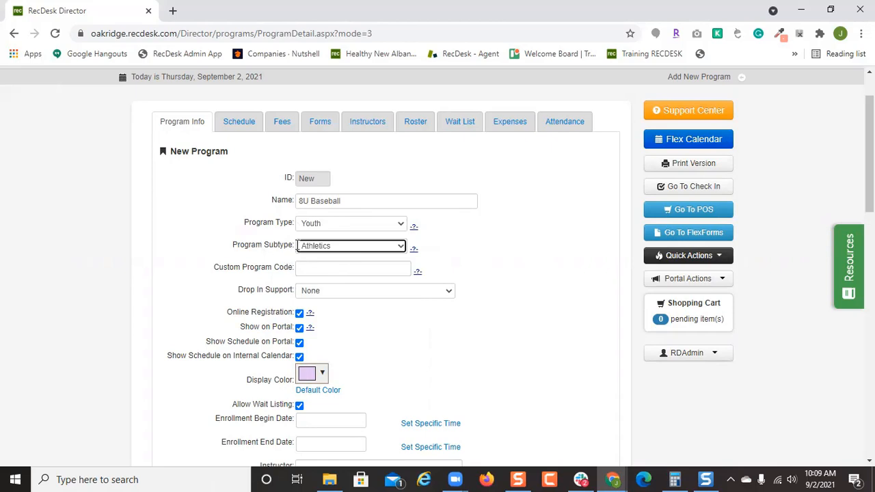
pyautogui.click(347, 268)
pyautogui.scroll(-1, 492, 277)
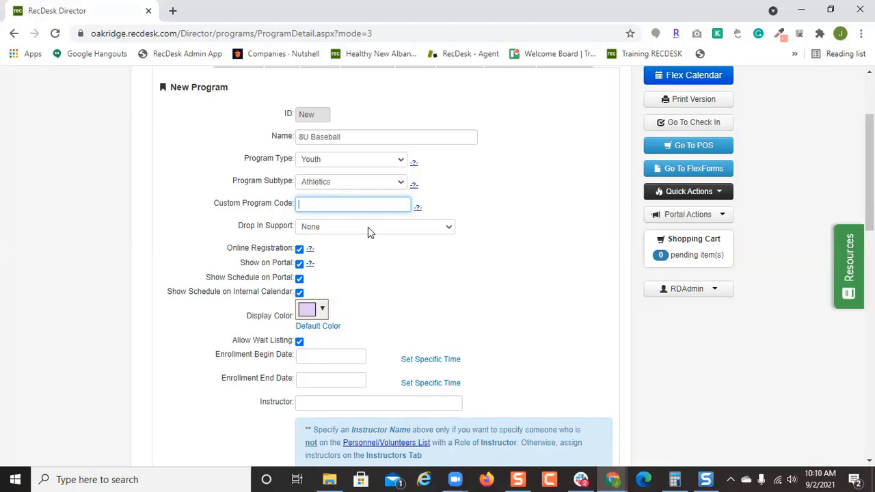
# Keep drop-in support at None and hide the schedule from the portal and internal calendar.
pyautogui.click(368, 233)
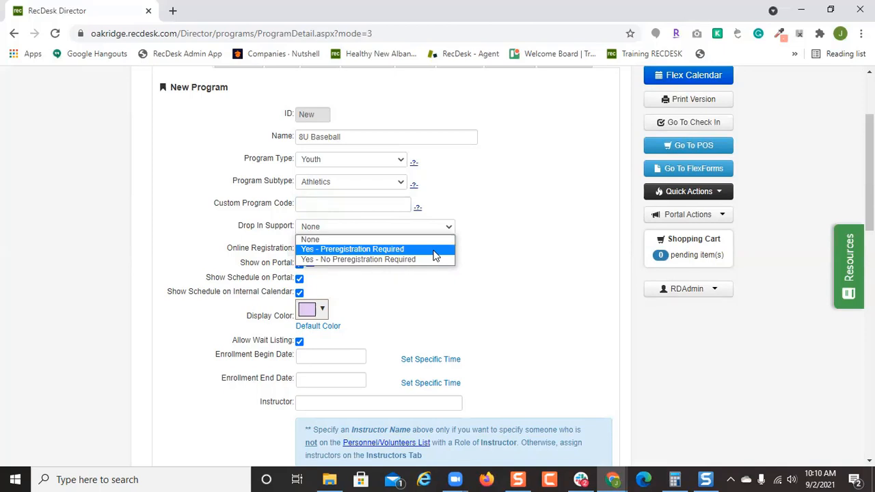
pyautogui.click(490, 251)
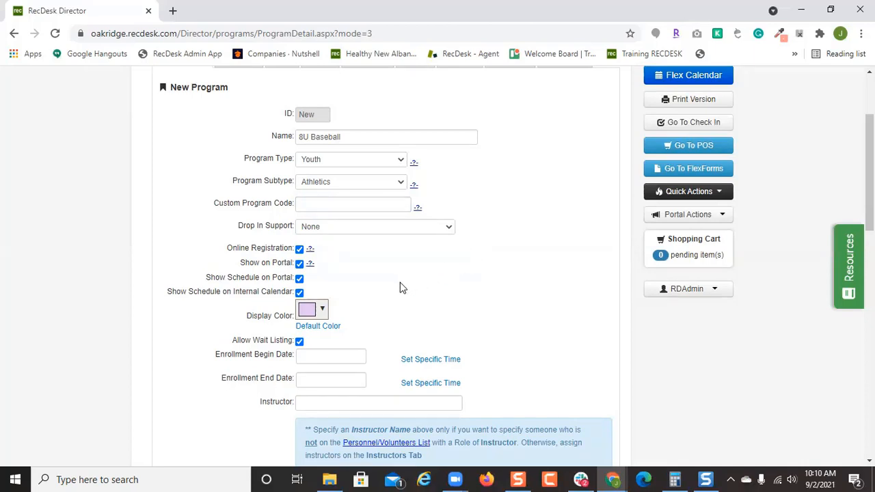
pyautogui.click(300, 279)
pyautogui.click(299, 293)
pyautogui.scroll(2, 345, 286)
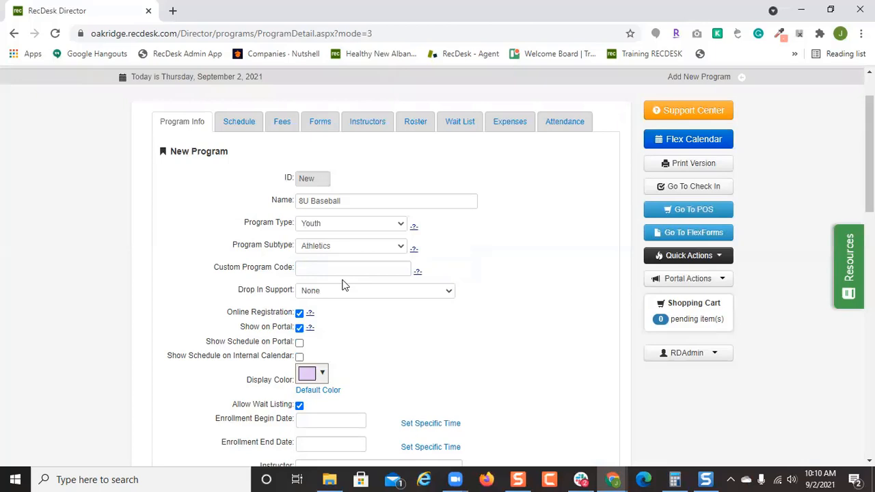
# Add the note 'Basketball court requires nonmarking soles. Baseball cleats cannot be metal', printed on receipts.
pyautogui.scroll(-2, 344, 285)
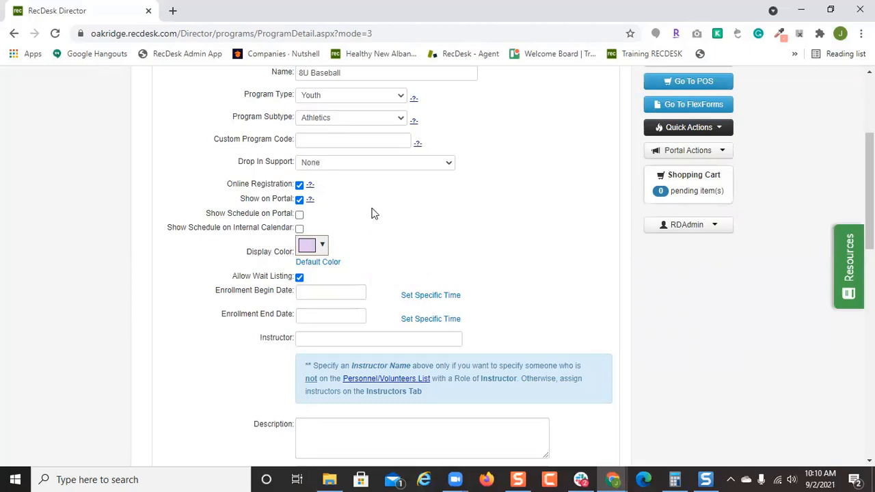
pyautogui.scroll(-1, 385, 228)
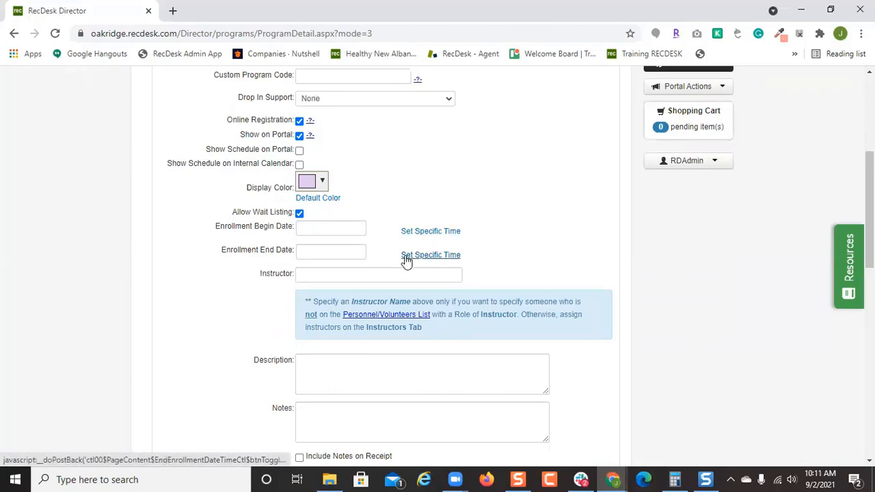
pyautogui.scroll(-1, 382, 265)
pyautogui.scroll(-2, 381, 264)
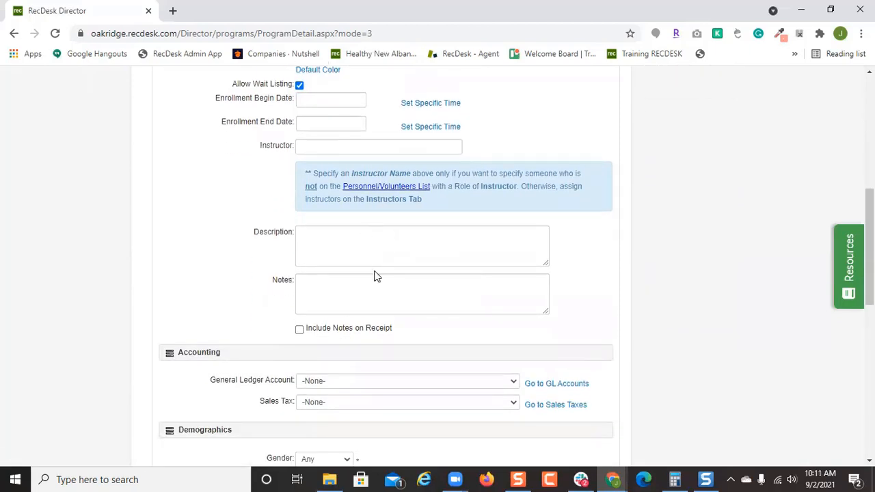
pyautogui.scroll(-1, 390, 254)
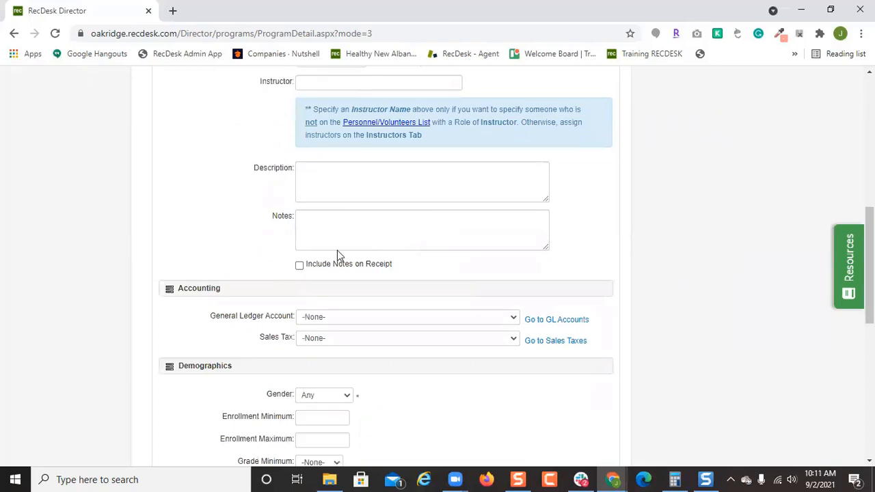
pyautogui.click(300, 267)
pyautogui.click(412, 243)
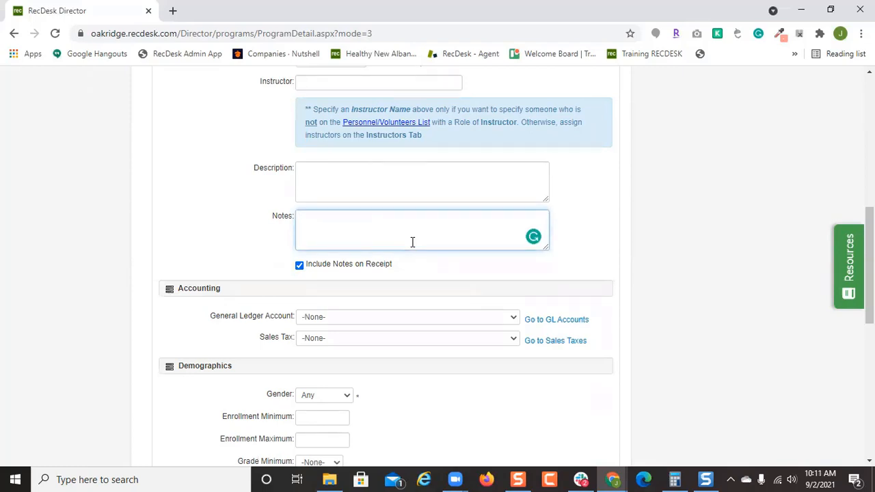
pyautogui.write('Basketball court requires')
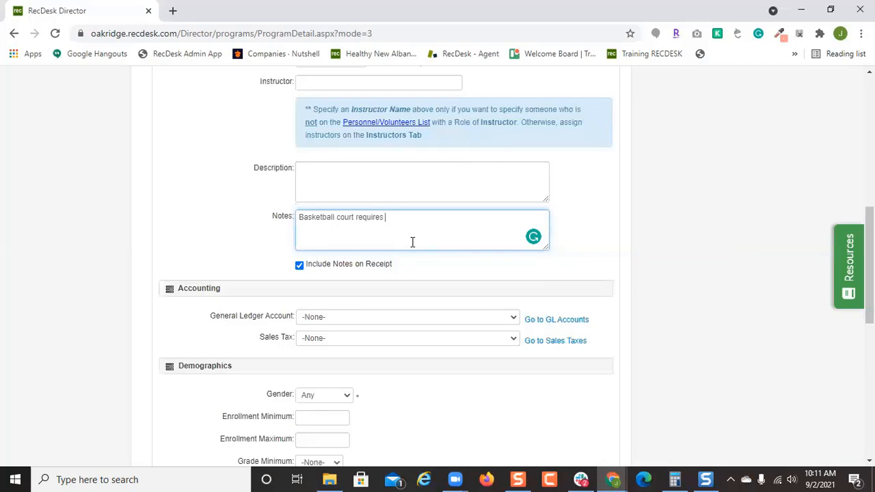
pyautogui.write('nonmarking soles')
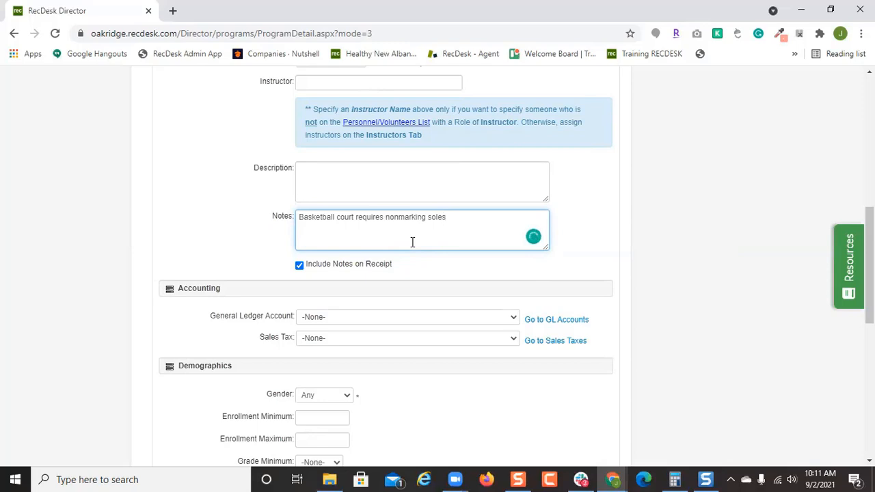
pyautogui.write('. Baseball cleats cannot be metal')
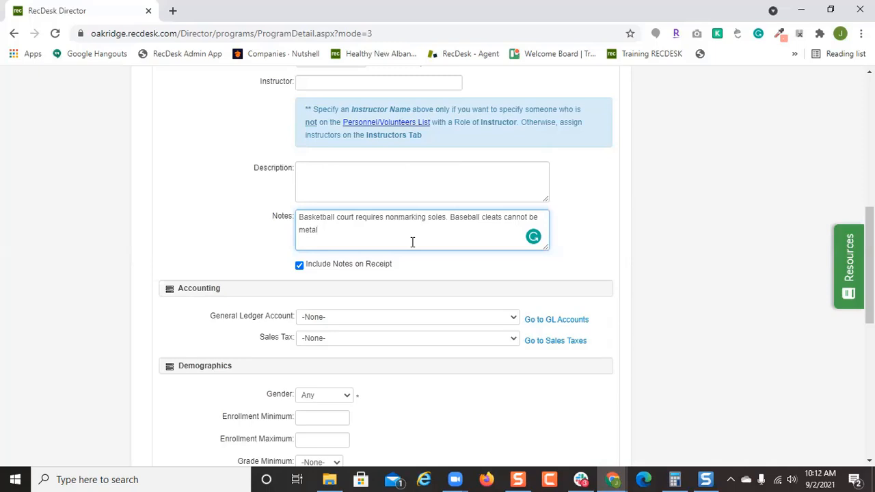
# Assign the general ledger account 0220 - Youth Sports.
pyautogui.scroll(-2, 412, 242)
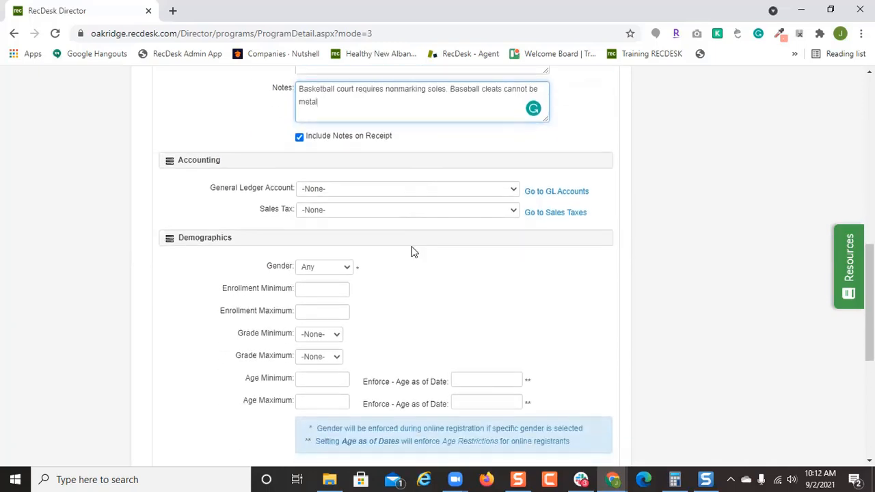
pyautogui.click(448, 191)
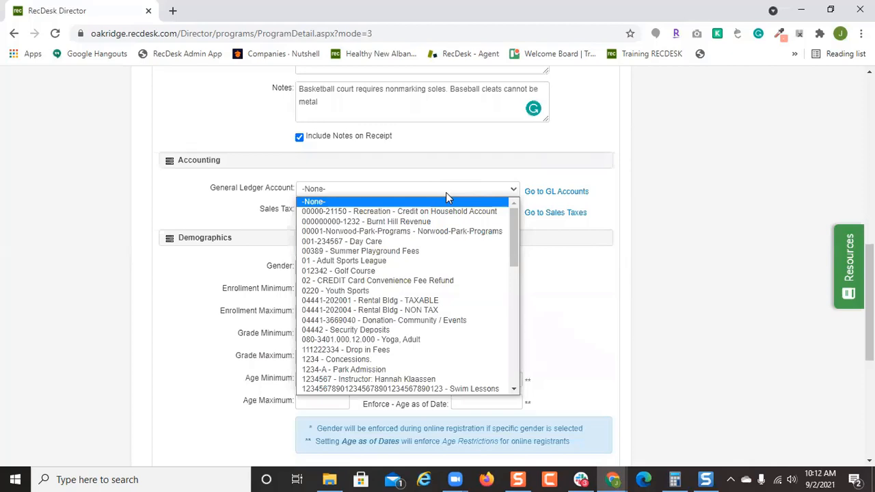
pyautogui.click(410, 291)
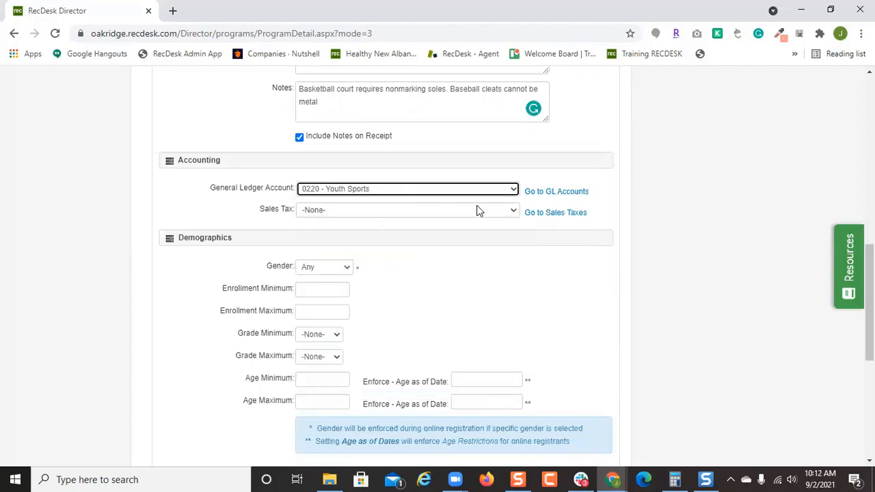
pyautogui.click(472, 280)
pyautogui.scroll(-1, 349, 250)
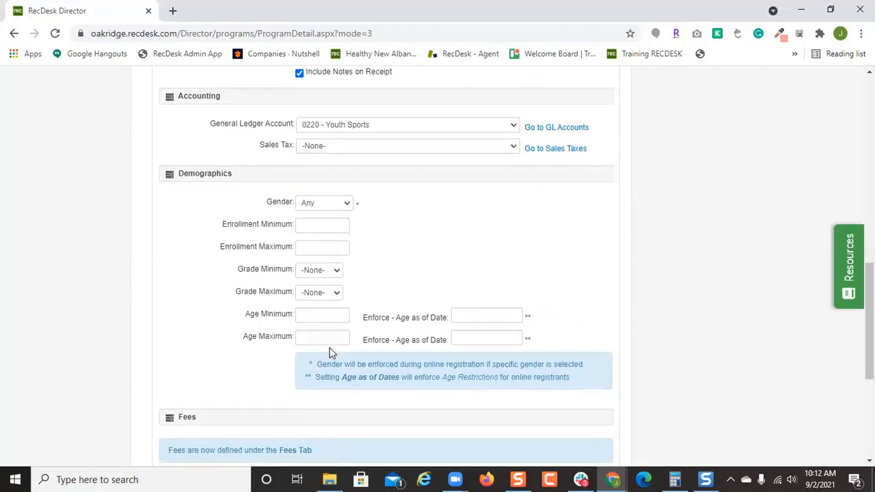
# Leave Gender as Any and set Enrollment Maximum to 150.
pyautogui.click(346, 205)
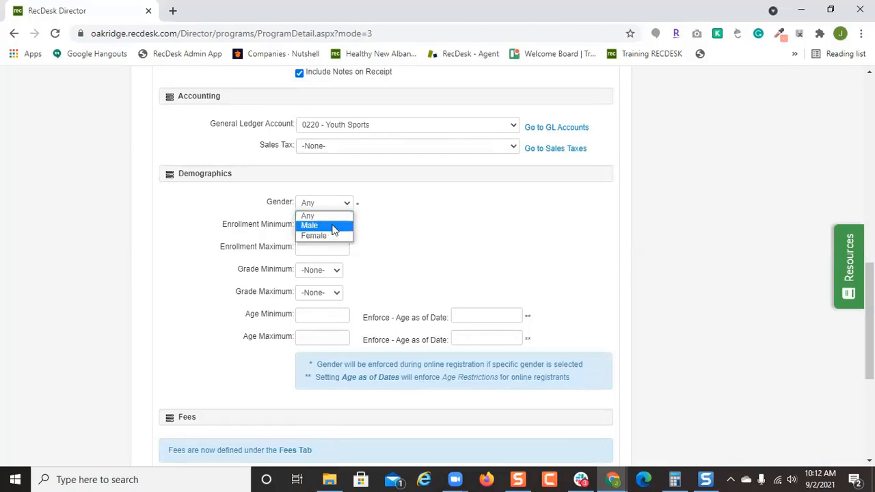
pyautogui.click(386, 216)
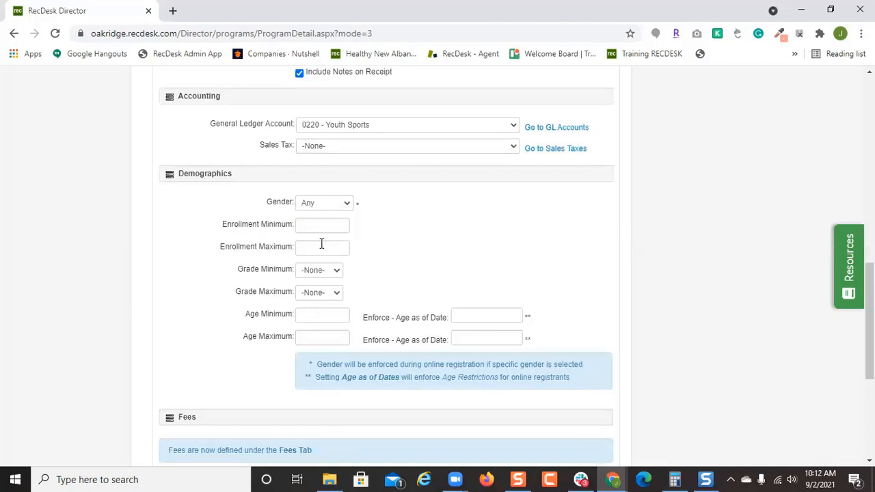
pyautogui.click(323, 246)
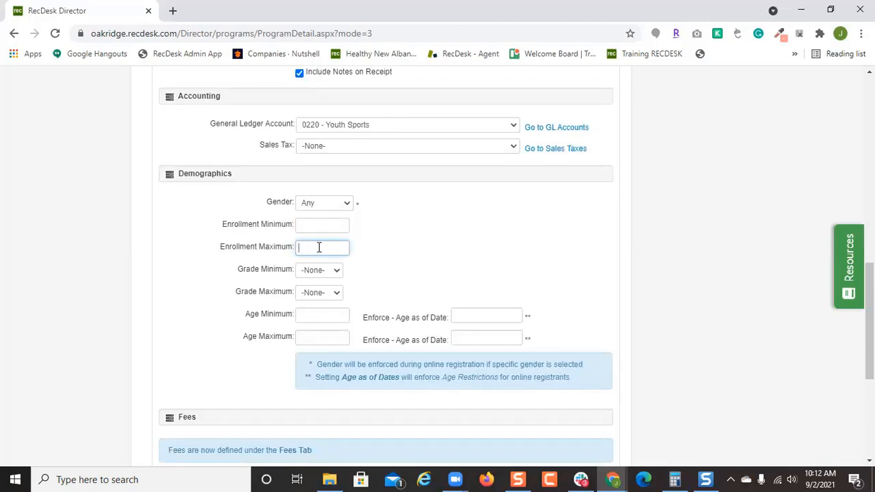
pyautogui.write('150')
# Set the age minimum to 7 and maximum to 8.
pyautogui.scroll(-1, 343, 287)
pyautogui.click(324, 249)
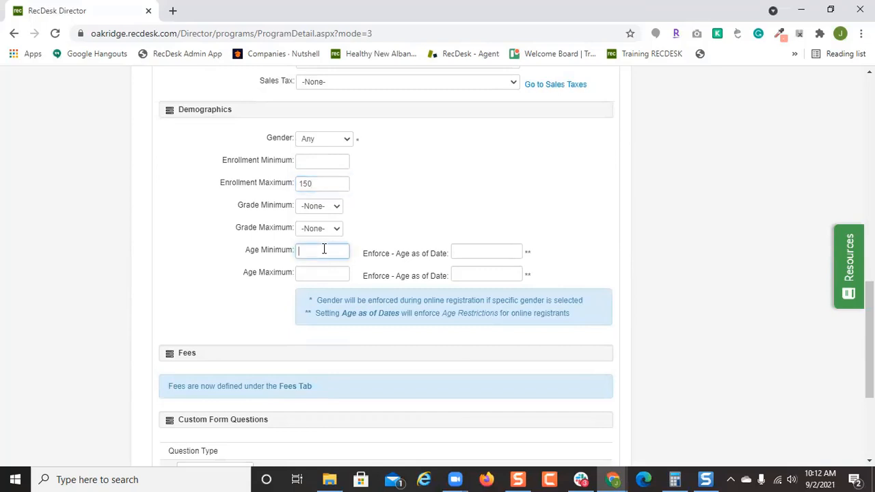
pyautogui.write('7')
pyautogui.click(330, 273)
pyautogui.write('8')
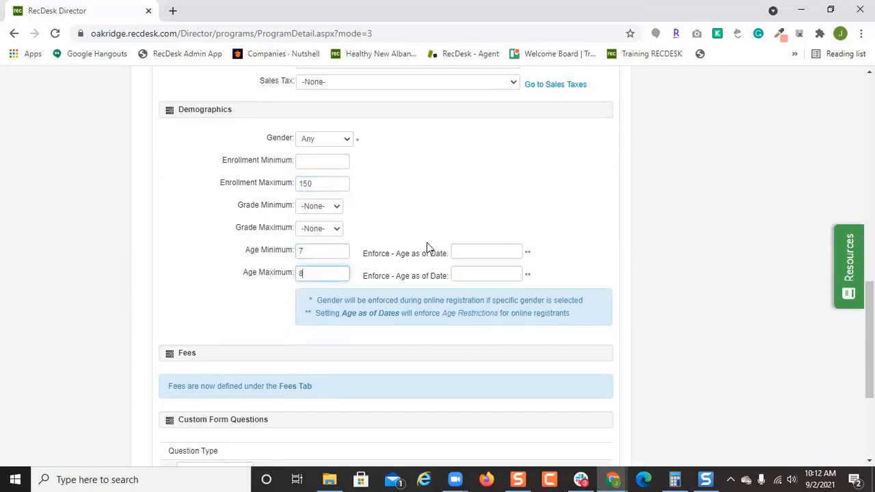
# Set both Enforce - Age as of Date fields to 04/01/2021.
pyautogui.click(461, 246)
pyautogui.write('4/')
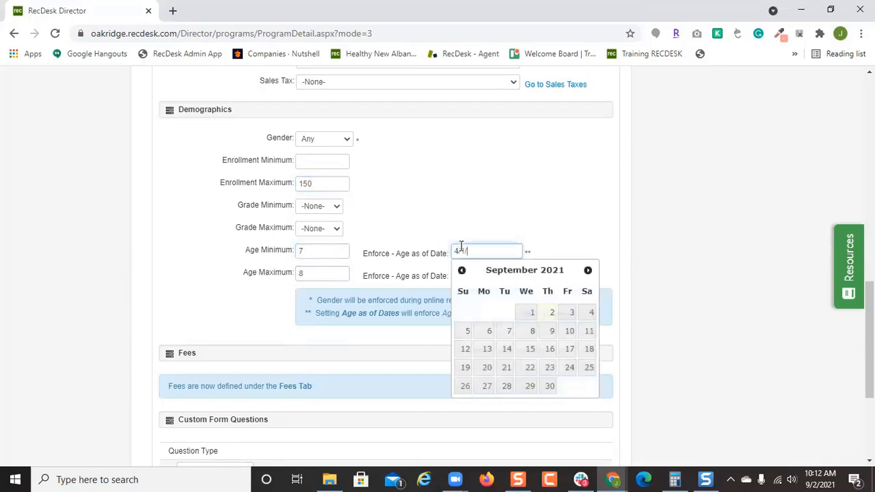
pyautogui.write('01/2021')
pyautogui.click(545, 315)
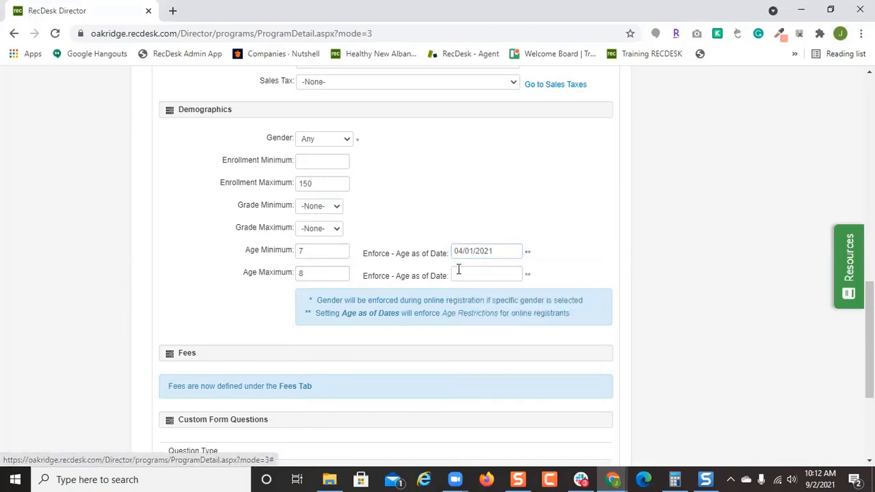
pyautogui.click(465, 274)
pyautogui.write('4/2')
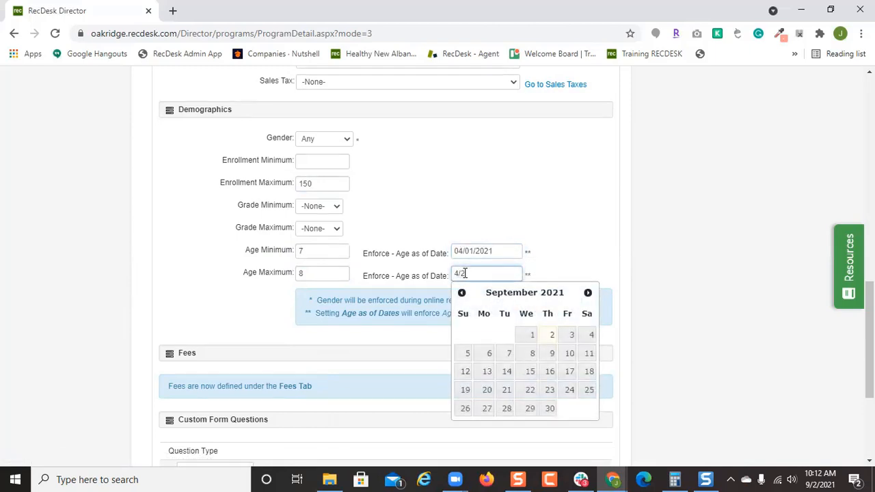
pyautogui.press('BackSpace')
pyautogui.write('1')
pyautogui.press('BackSpace')
pyautogui.press('BackSpace')
pyautogui.press('BackSpace')
pyautogui.write('4/1/2021')
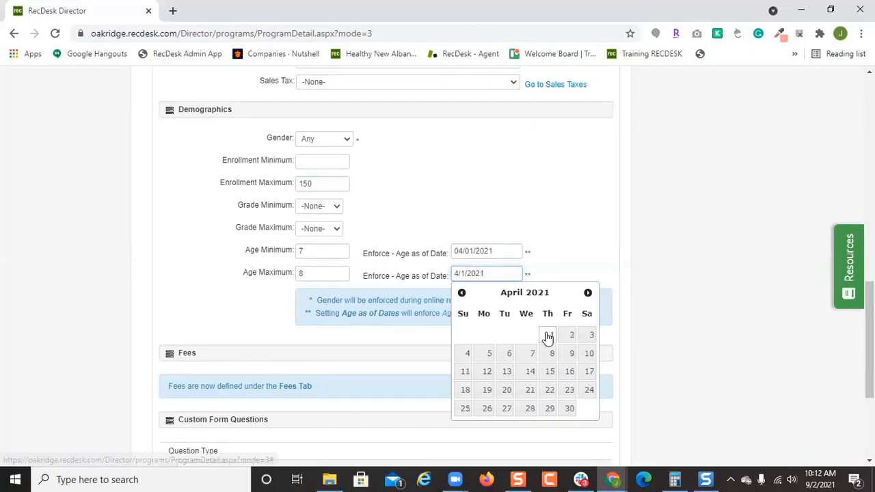
pyautogui.click(551, 335)
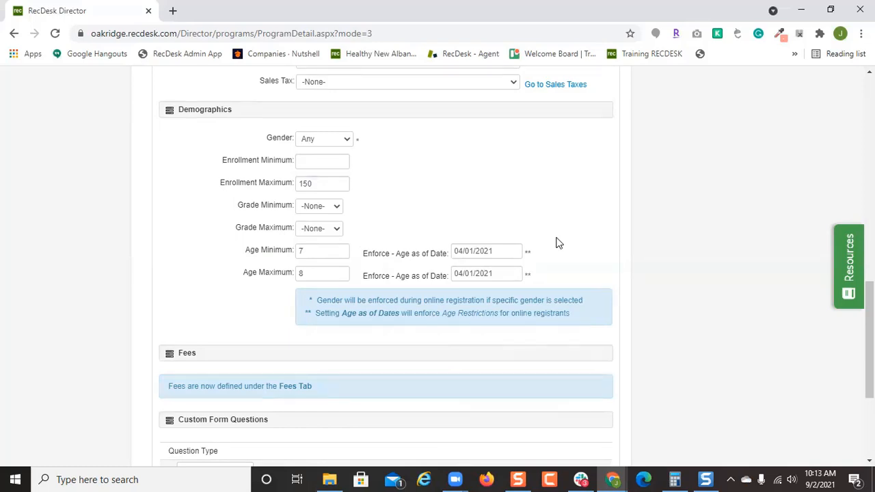
pyautogui.scroll(-1, 563, 251)
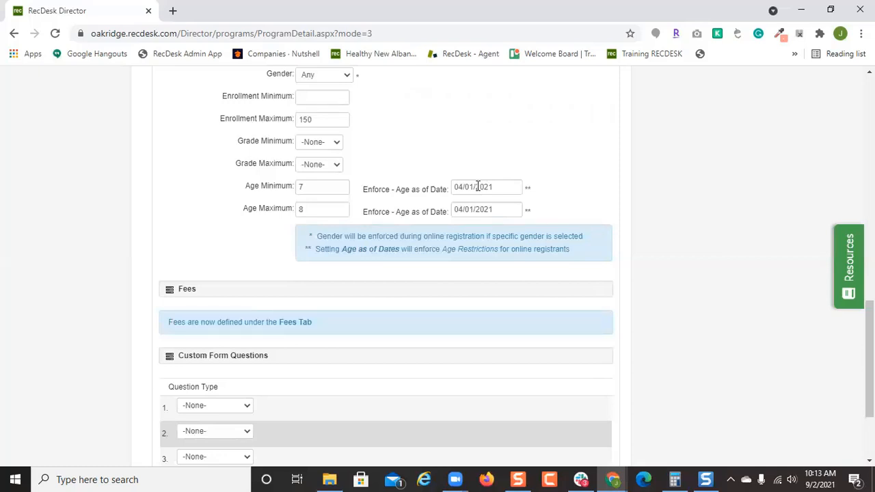
pyautogui.scroll(-2, 410, 246)
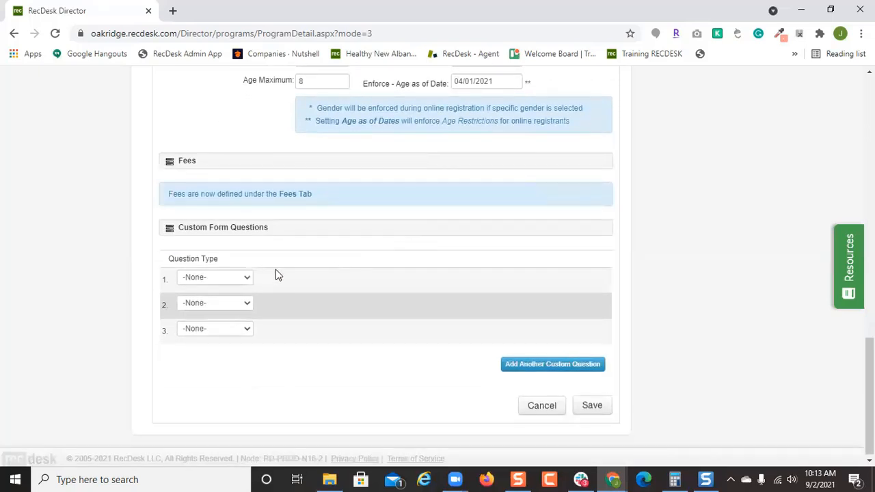
# Make question 1 a drop-down list labelled 'Would you like to be a coach, team parent or volunteer'.
pyautogui.click(246, 278)
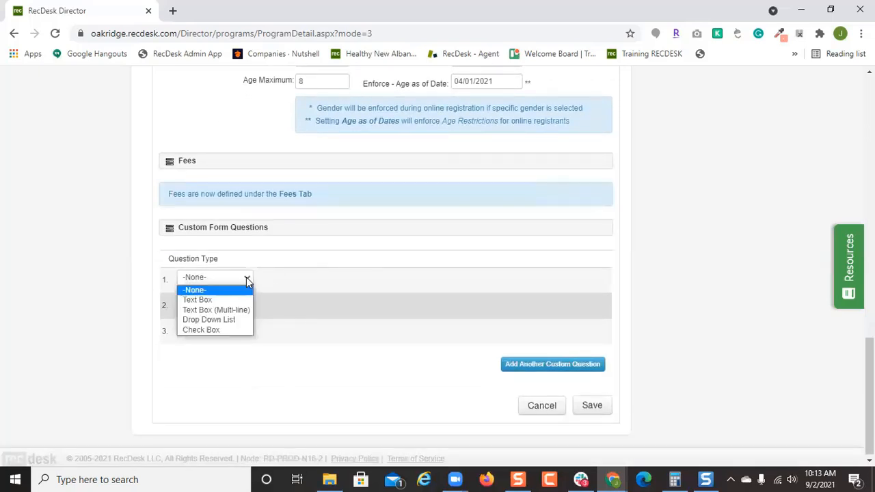
pyautogui.click(235, 323)
pyautogui.click(435, 280)
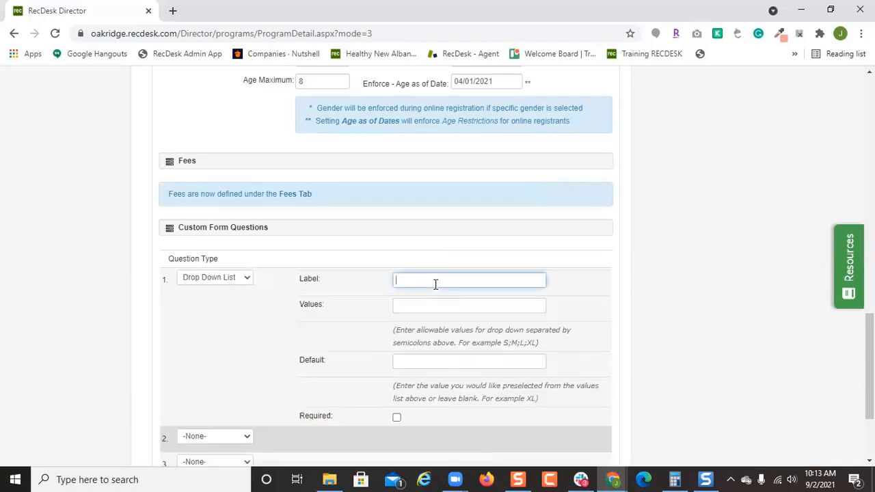
pyautogui.scroll(-1, 436, 287)
pyautogui.write('Wou')
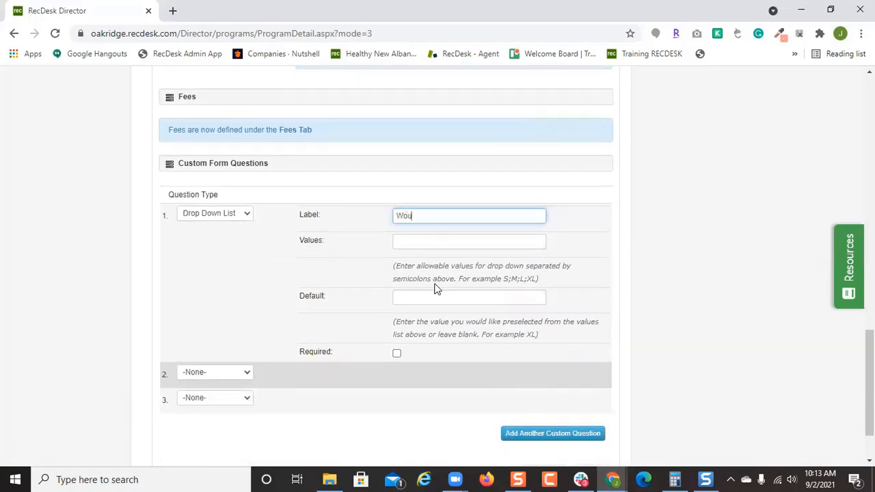
pyautogui.write('ld you like to be a coac')
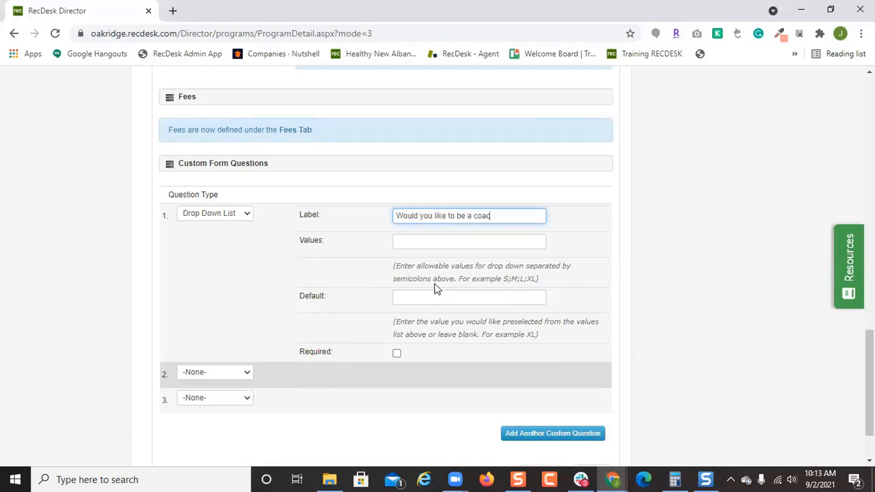
pyautogui.write('h?')
pyautogui.write(' team parent or')
pyautogui.write(' volunteer')
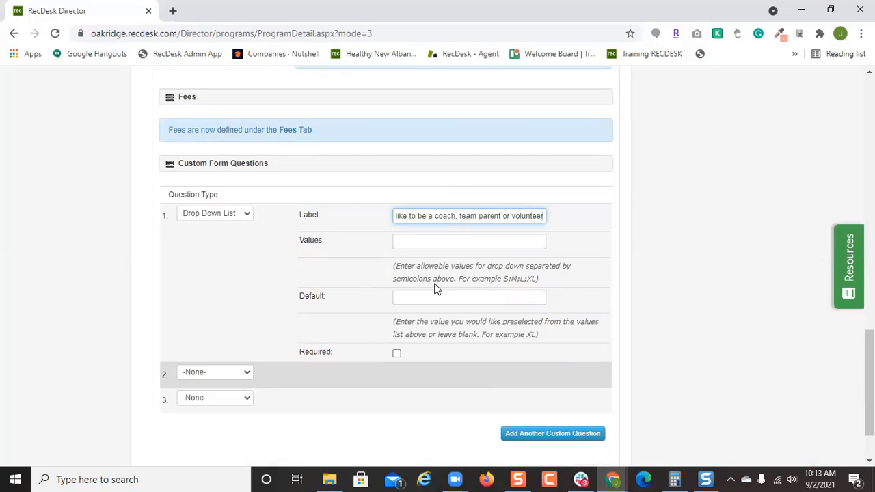
pyautogui.click(445, 243)
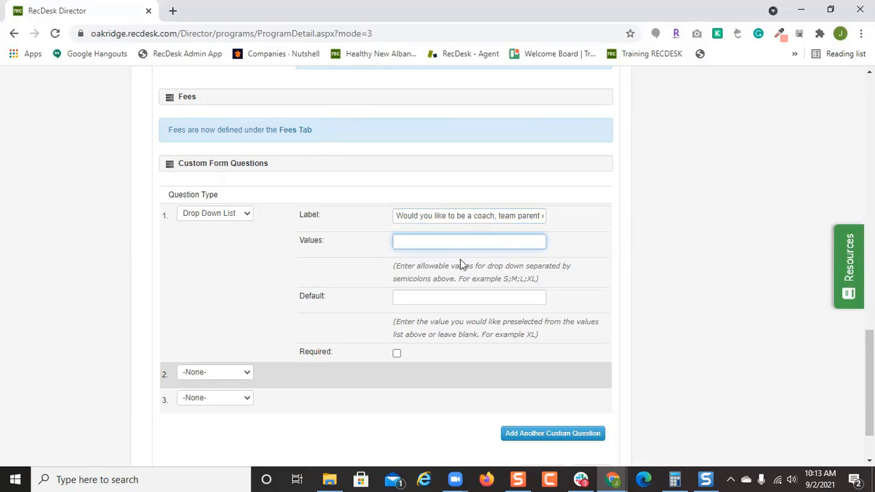
pyautogui.click(230, 214)
# Switch question 1 to a text box reading 'Would you like to be a coach enter adults name'.
pyautogui.click(228, 235)
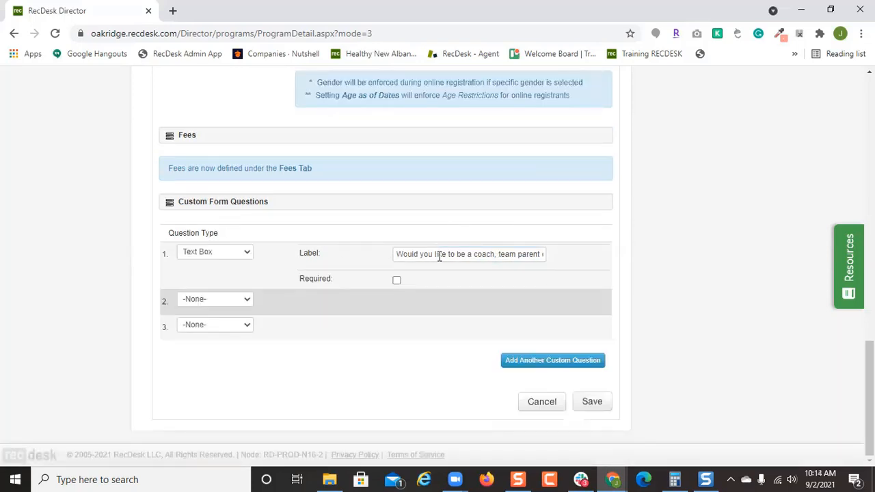
pyautogui.moveTo(494, 254); pyautogui.dragTo(598, 256)
pyautogui.write('enter adults')
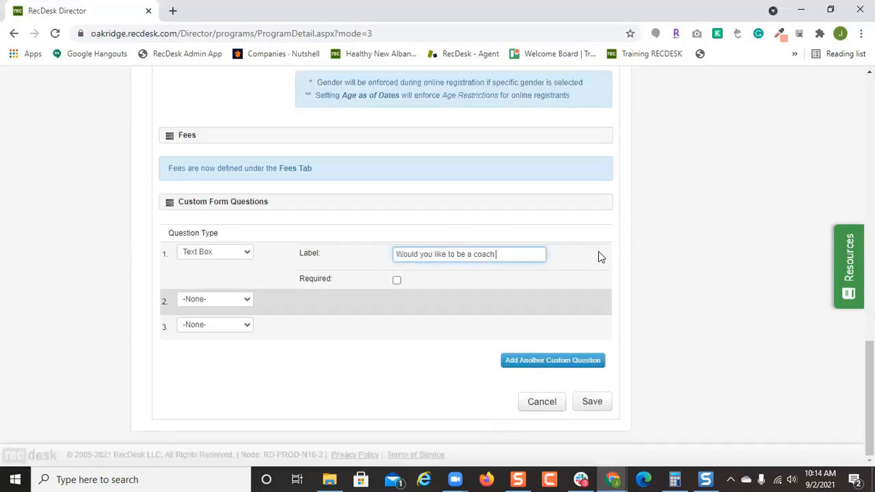
pyautogui.write(' name')
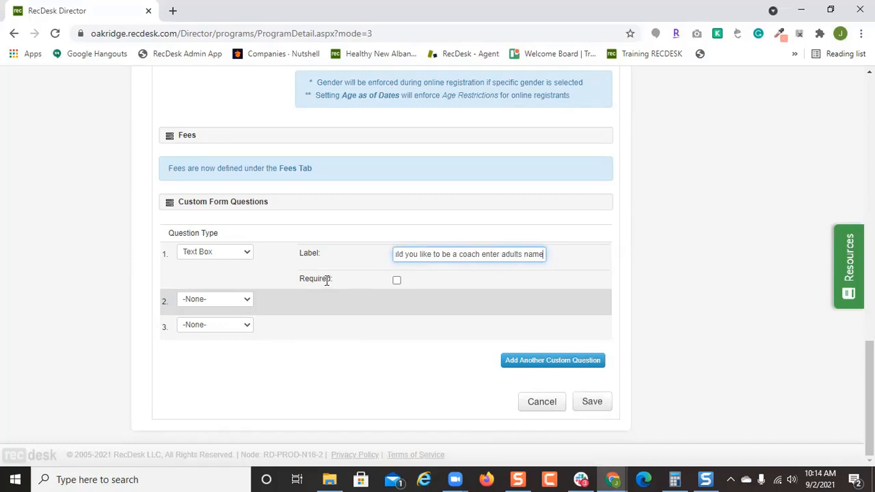
pyautogui.click(232, 298)
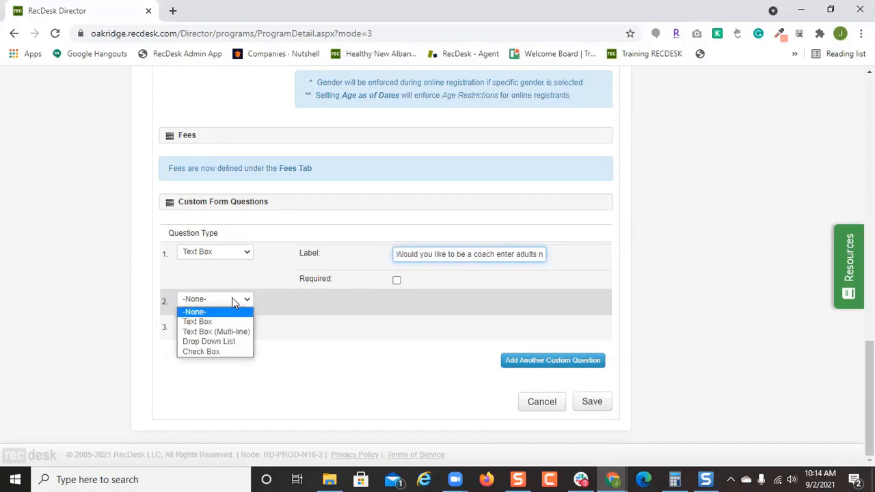
# Make question 2 a required 'Jersey Size' drop-down: Youth Small, Youth Medium, Youth Large, Adult Small.
pyautogui.click(231, 341)
pyautogui.click(456, 301)
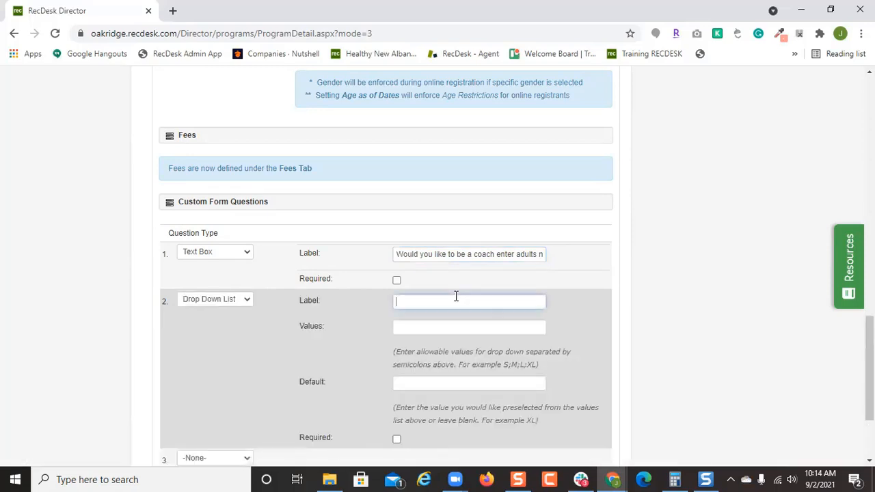
pyautogui.write('Jersey Size')
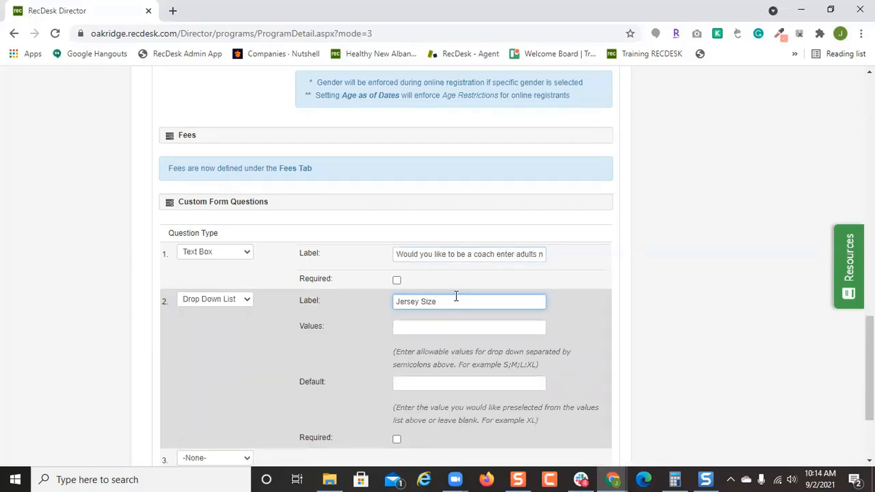
pyautogui.scroll(-1, 456, 296)
pyautogui.click(474, 263)
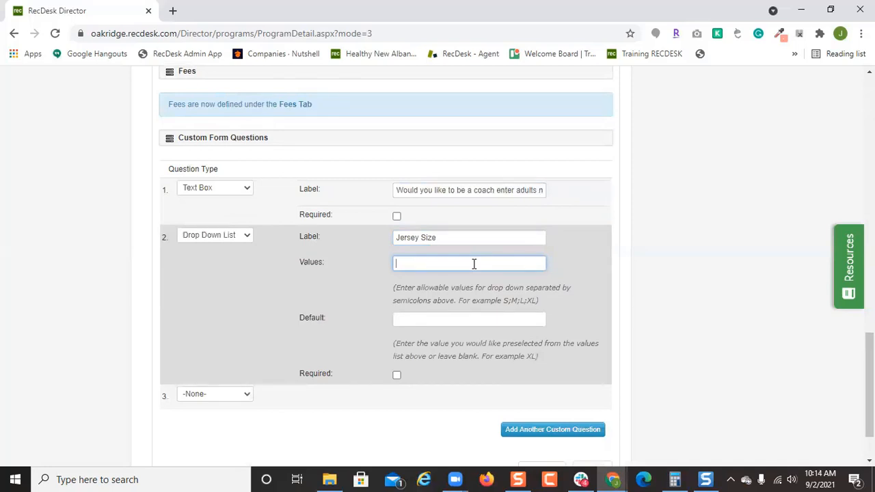
pyautogui.write('Youth Small;Youth Mediu')
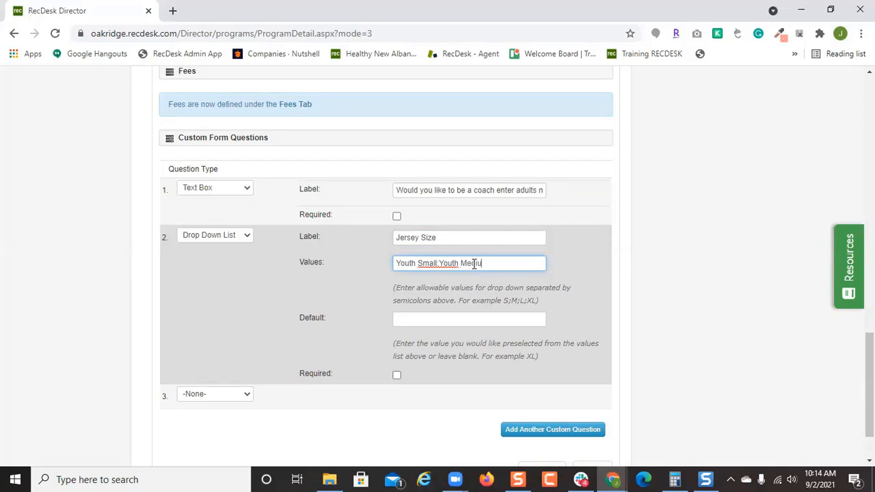
pyautogui.write('m;Youth Large;Adult Small')
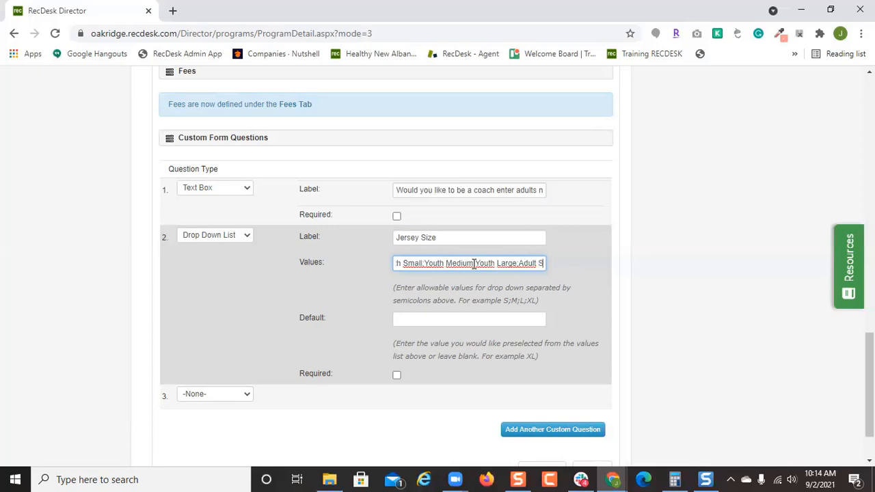
pyautogui.click(397, 377)
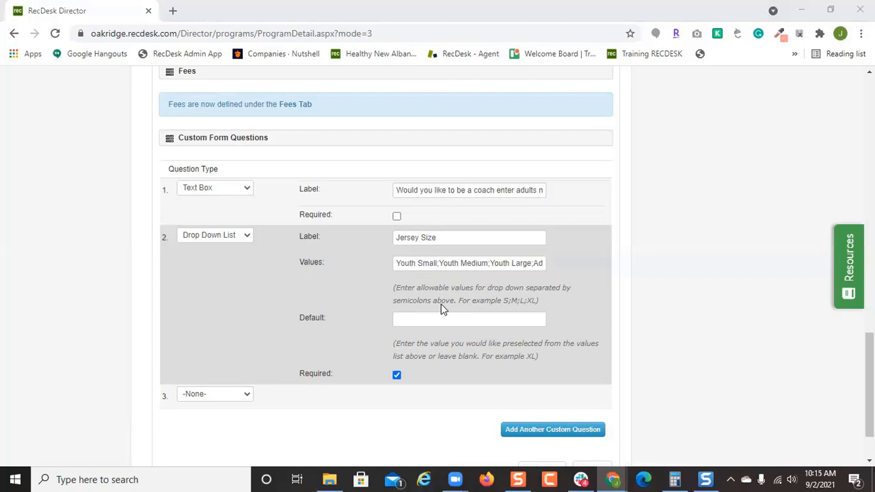
# Save the 8U Baseball coaching questions and required Jersey Size list.
pyautogui.scroll(-1, 383, 352)
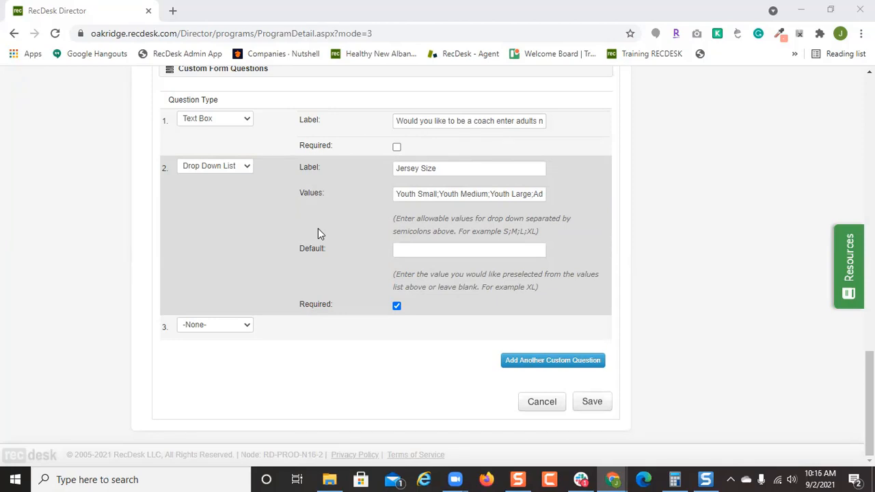
pyautogui.click(592, 402)
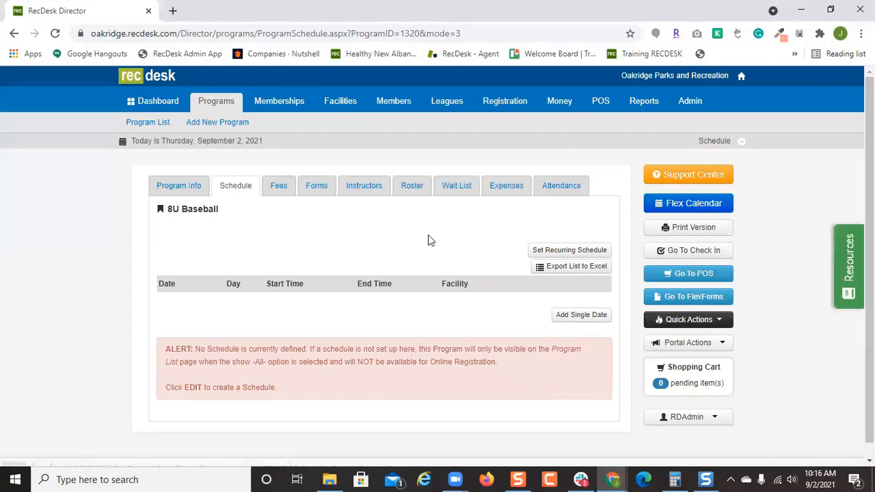
# Add a single 8U Baseball session on Friday 10/8/2021 at 8:00 AM and save the schedule.
pyautogui.click(584, 319)
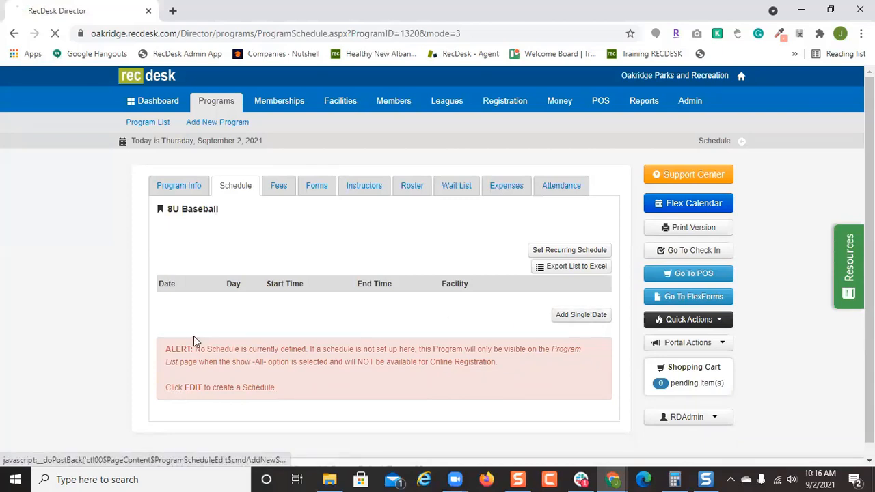
pyautogui.click(205, 301)
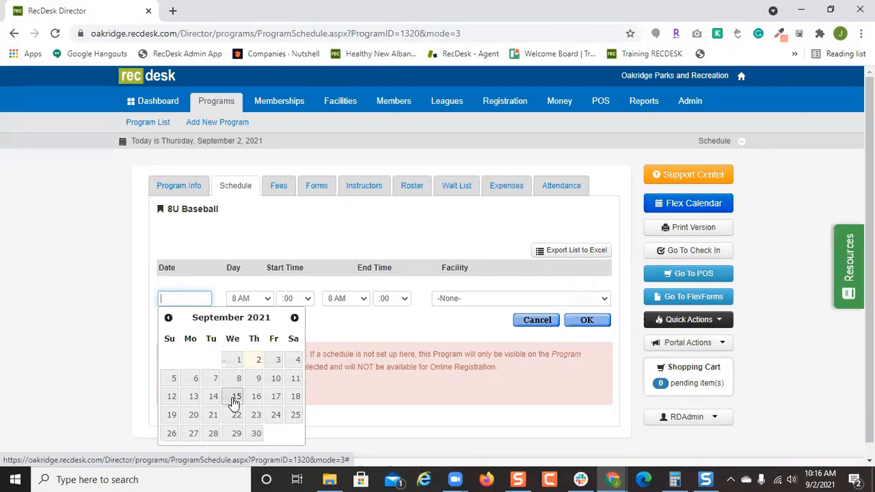
pyautogui.click(294, 317)
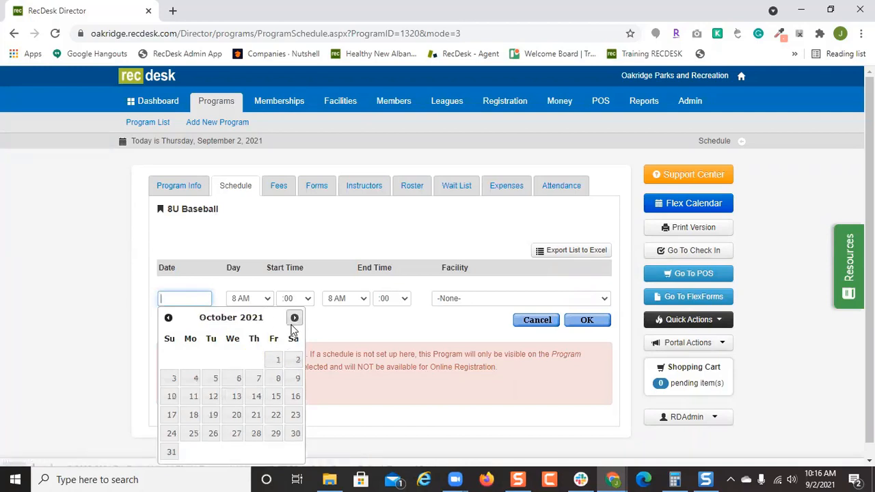
pyautogui.click(278, 380)
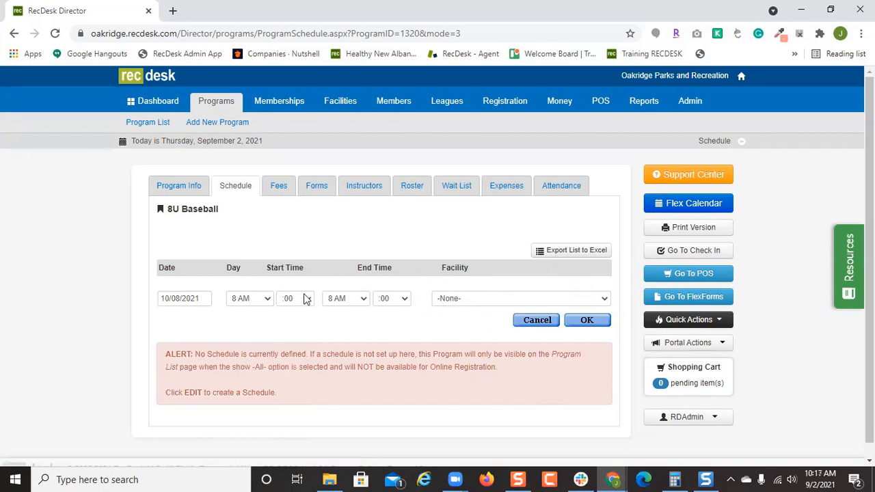
pyautogui.click(600, 320)
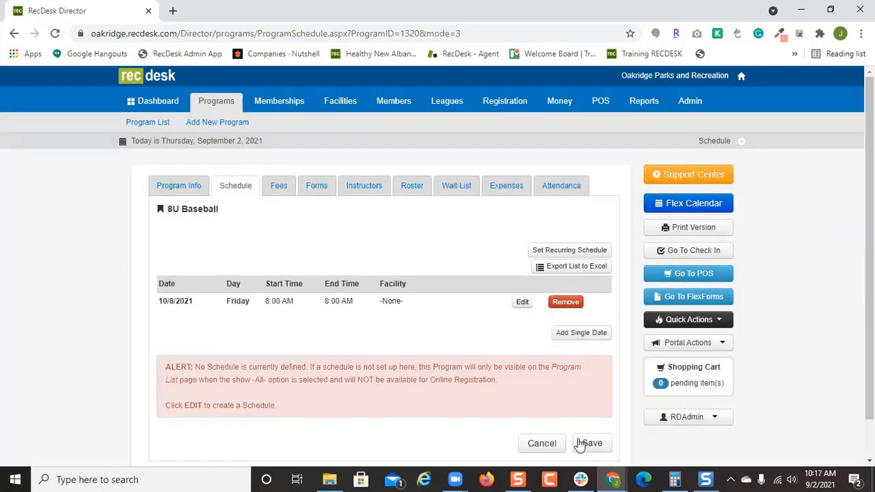
pyautogui.click(588, 445)
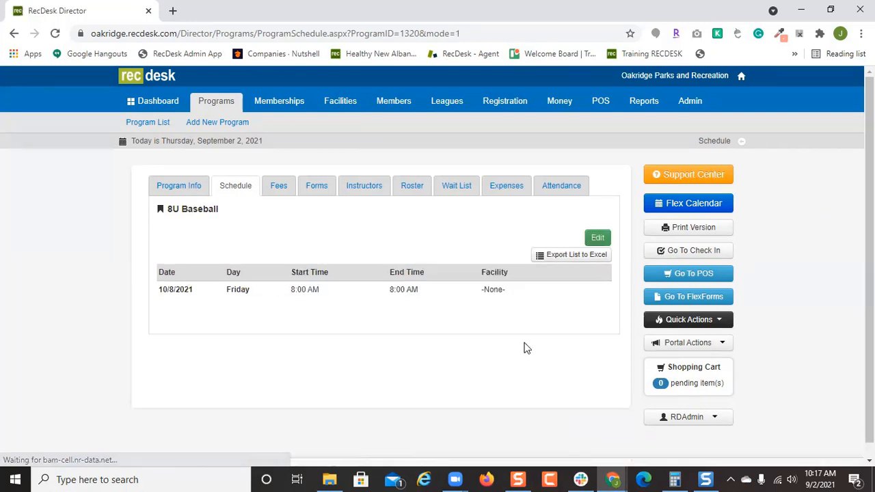
# Edit the 8U Baseball fees, setting Fee Type 1 to Individual with no residency restriction.
pyautogui.click(280, 186)
pyautogui.click(599, 215)
pyautogui.scroll(-2, 489, 315)
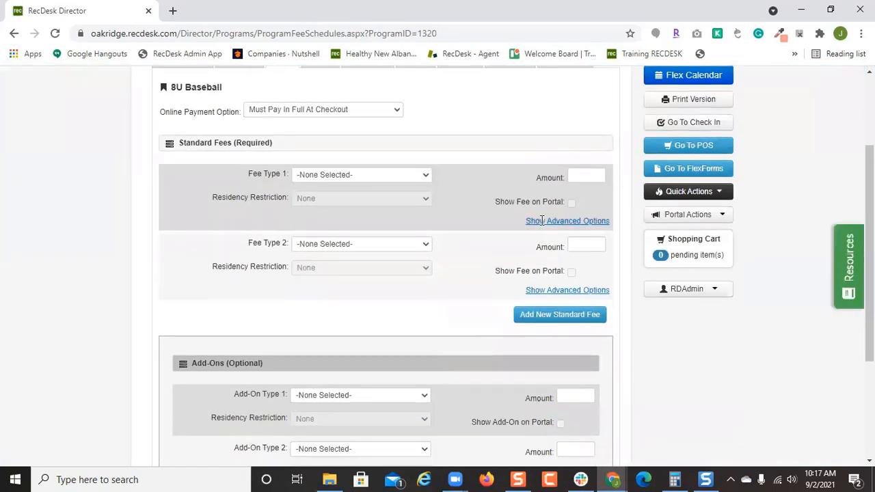
pyautogui.click(415, 176)
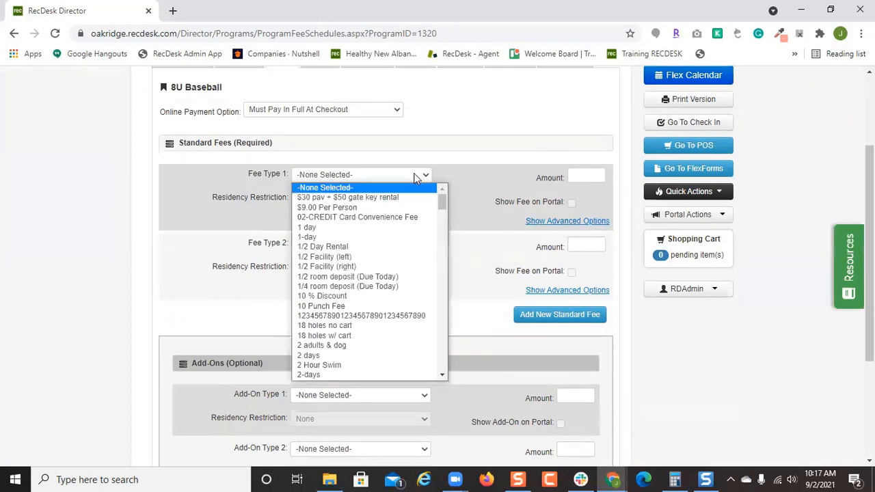
pyautogui.press('i')
pyautogui.press('Return')
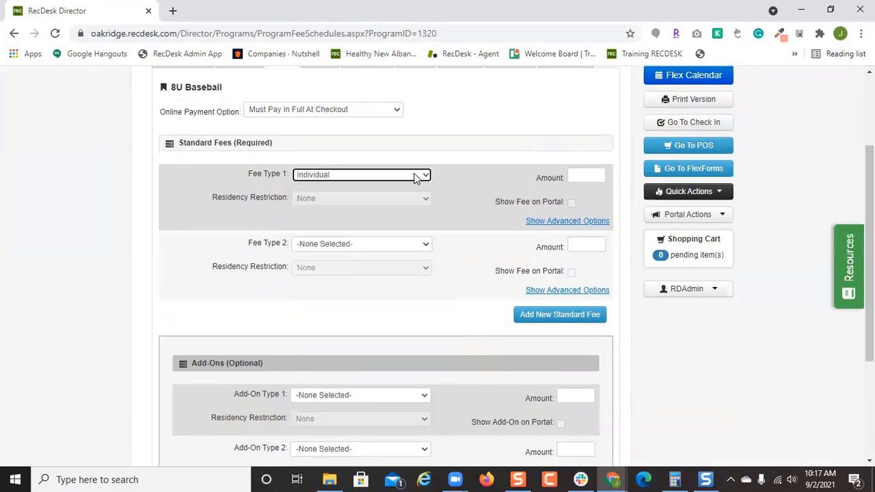
pyautogui.click(418, 199)
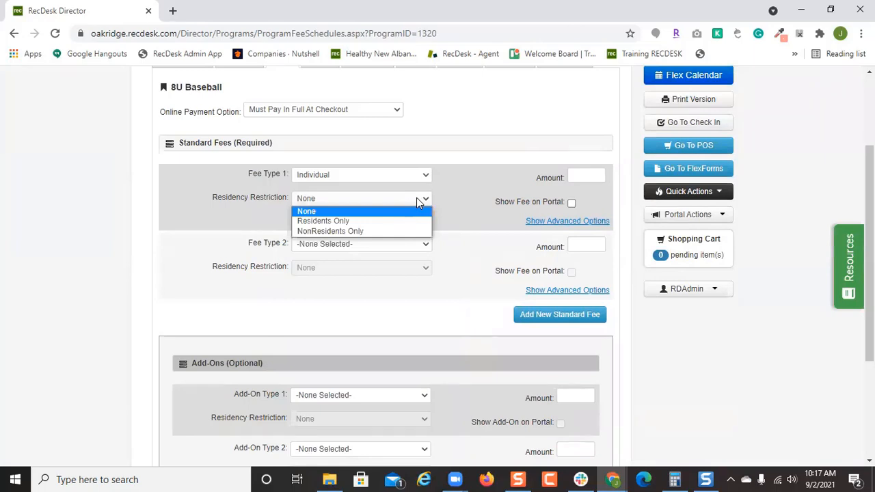
pyautogui.click(521, 175)
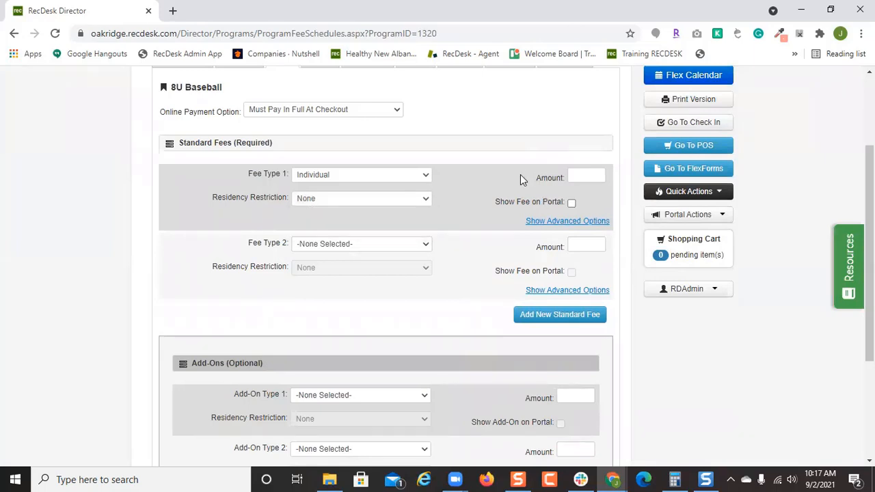
# Give the first fee amount 55, show it on the portal, and end it 09/15/2021.
pyautogui.click(585, 174)
pyautogui.write('5')
pyautogui.click(571, 203)
pyautogui.write('5')
pyautogui.click(571, 222)
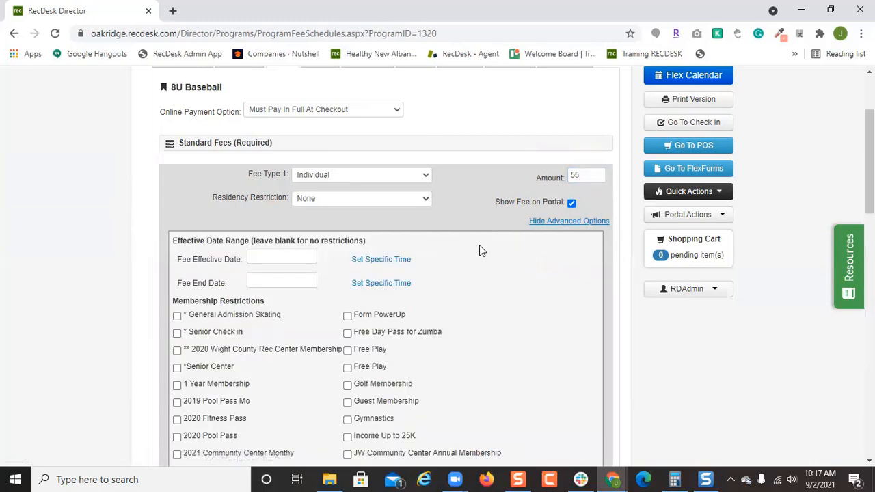
pyautogui.scroll(-2, 555, 280)
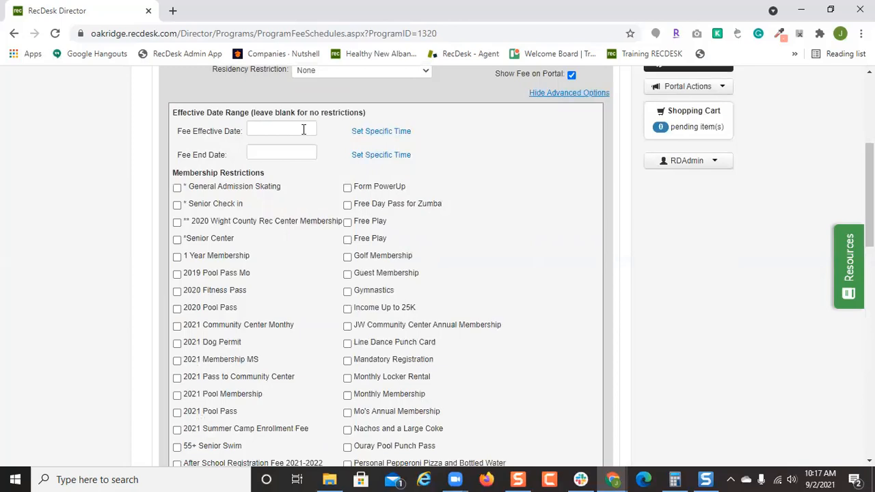
pyautogui.scroll(3, 303, 129)
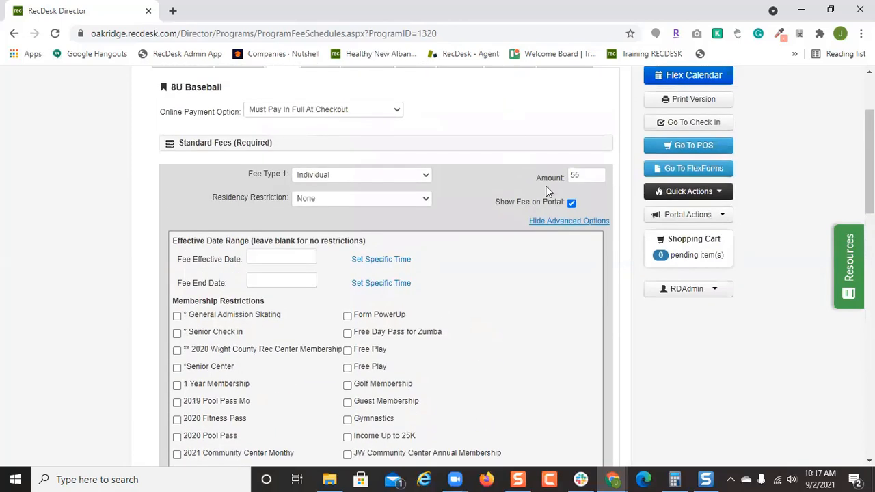
pyautogui.click(276, 279)
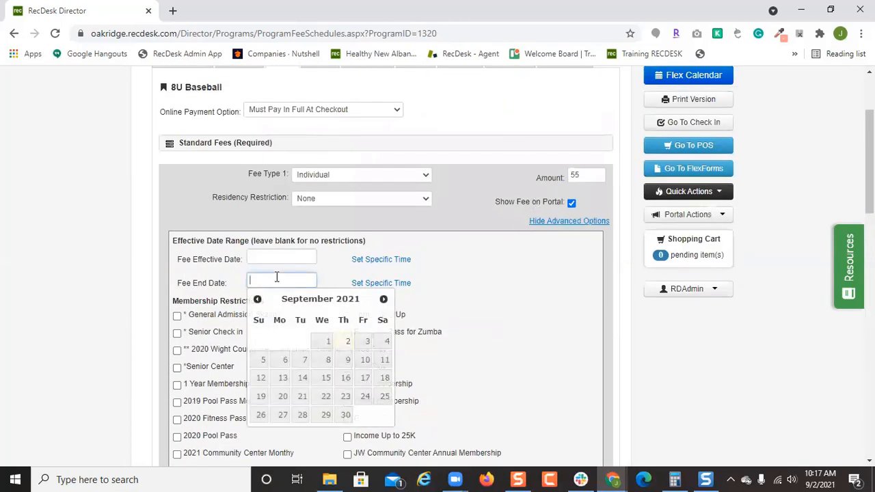
pyautogui.click(326, 378)
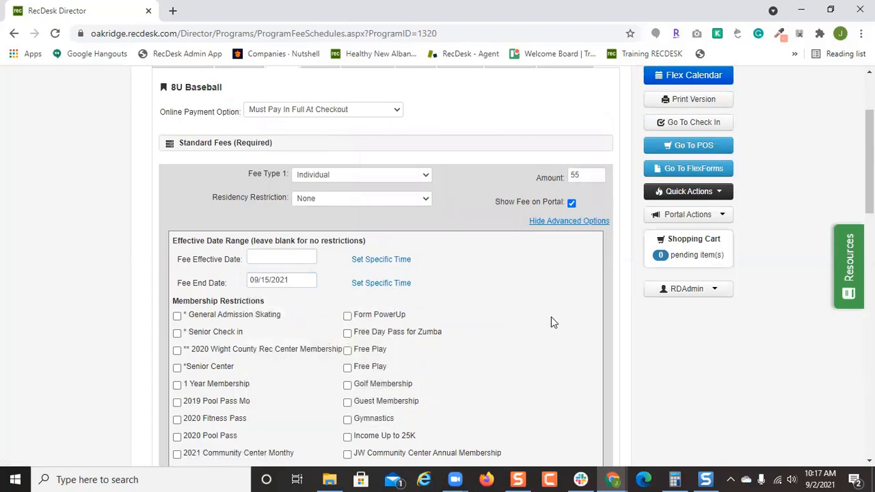
pyautogui.scroll(-12, 551, 316)
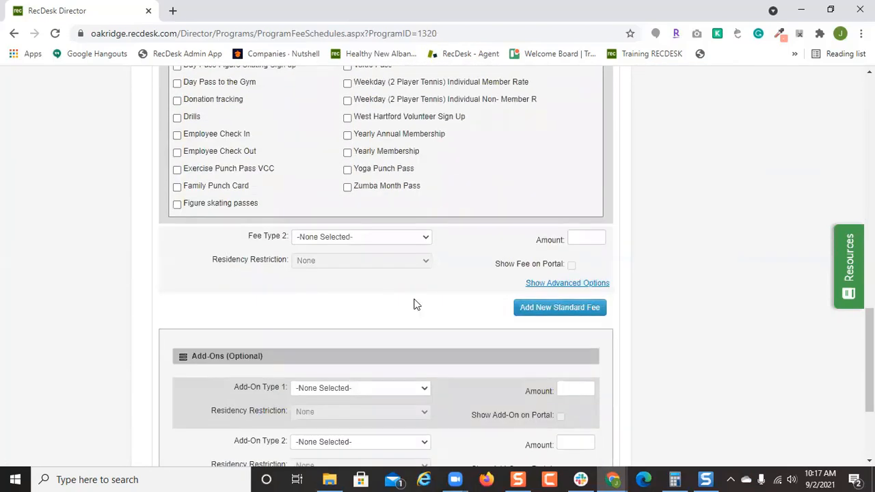
# Set Fee Type 2 to Individual with an amount of 65.
pyautogui.click(375, 241)
pyautogui.press('i')
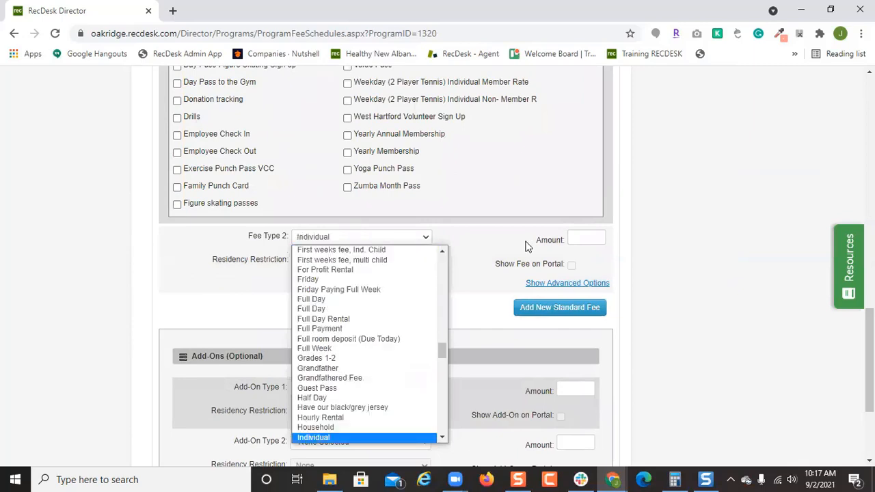
pyautogui.click(591, 234)
pyautogui.click(585, 237)
pyautogui.write('65')
pyautogui.click(315, 303)
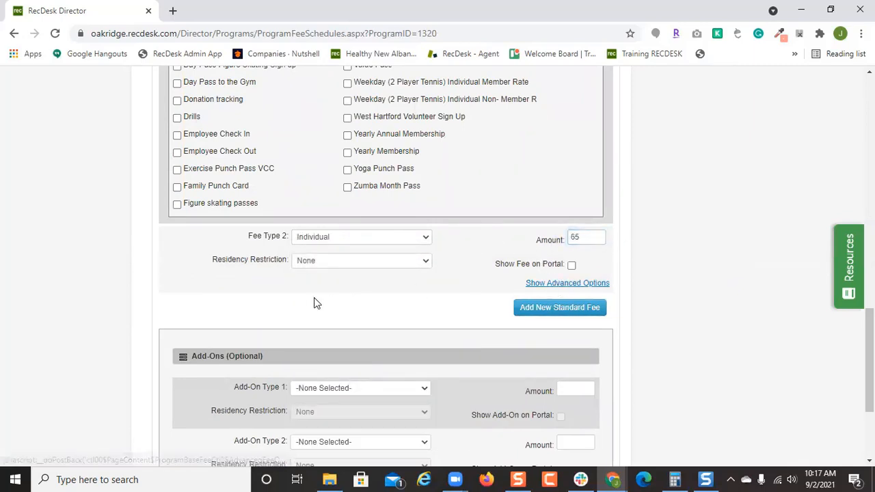
# Make the second fee effective from 09/16/2021 and show it on the portal.
pyautogui.click(302, 322)
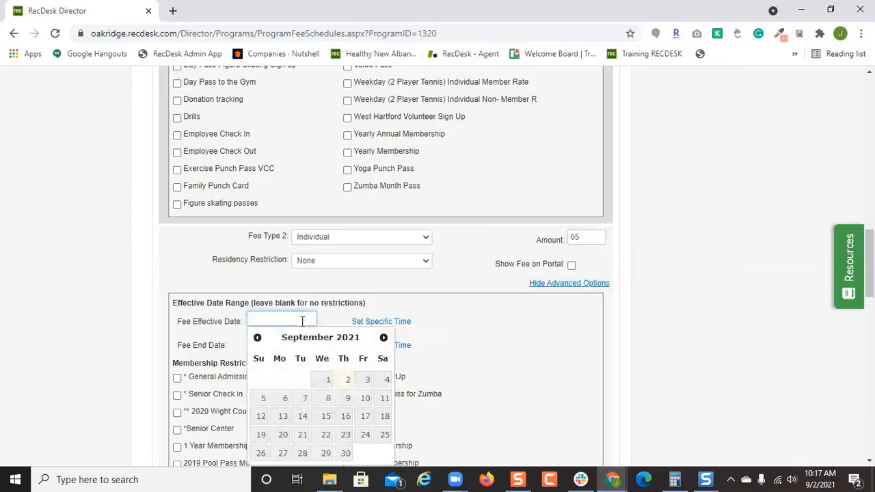
pyautogui.click(345, 416)
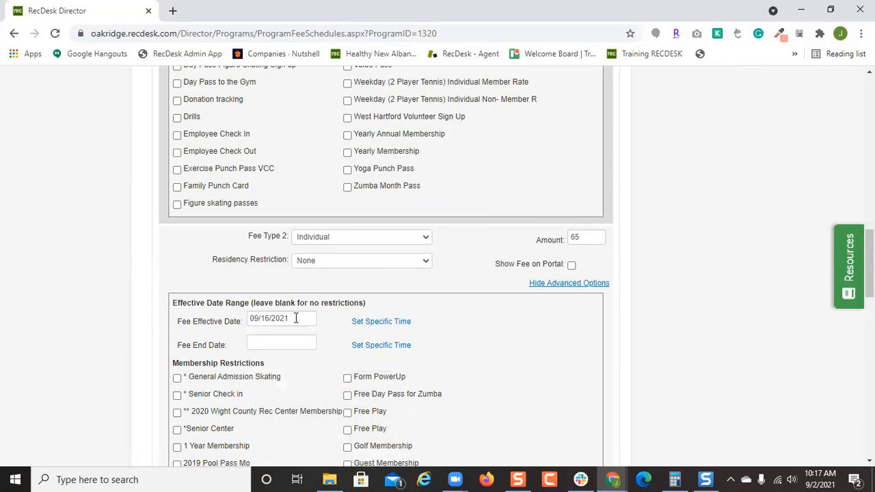
pyautogui.scroll(15, 301, 315)
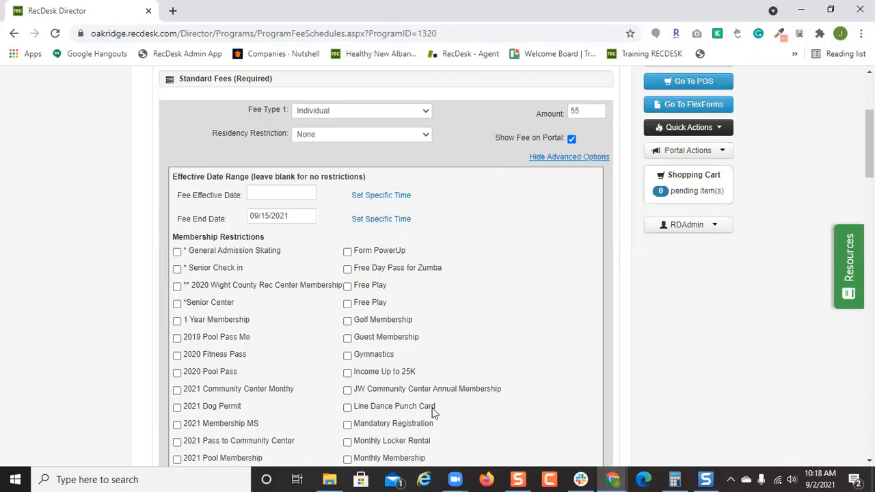
pyautogui.scroll(-1, 432, 412)
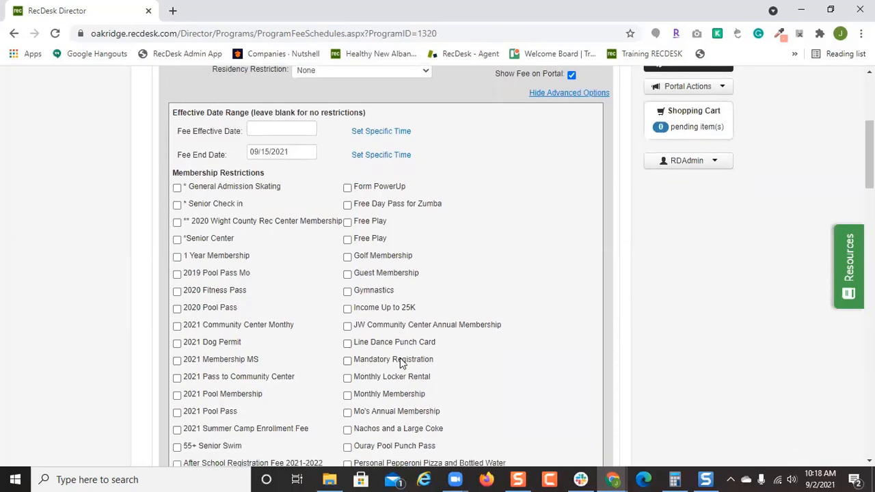
pyautogui.scroll(-8, 572, 327)
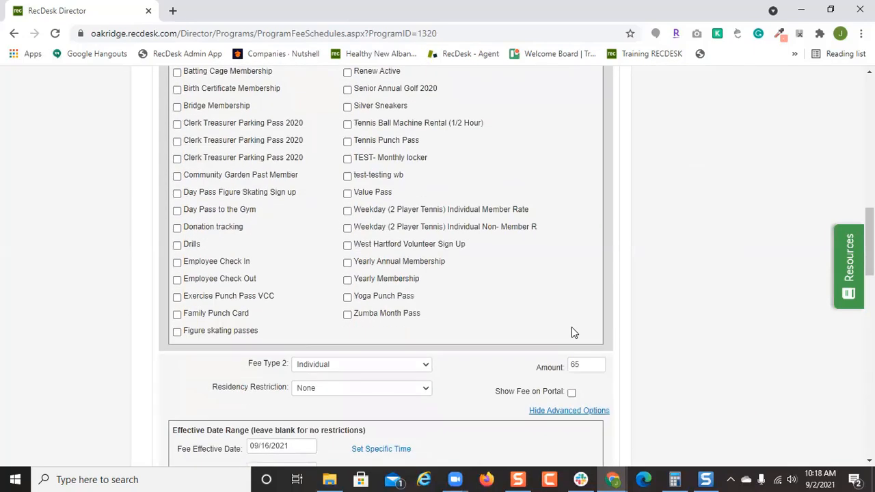
pyautogui.click(572, 332)
pyautogui.scroll(12, 586, 293)
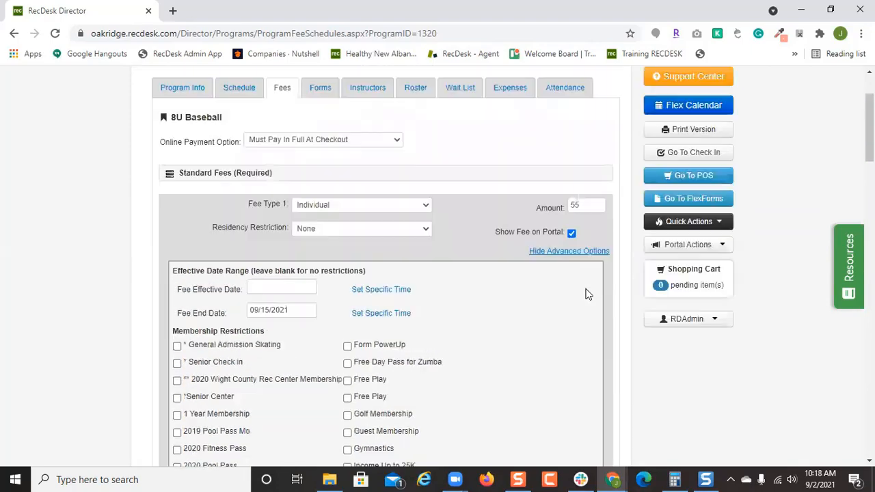
pyautogui.scroll(-5, 585, 293)
pyautogui.scroll(5, 576, 344)
pyautogui.scroll(-4, 573, 340)
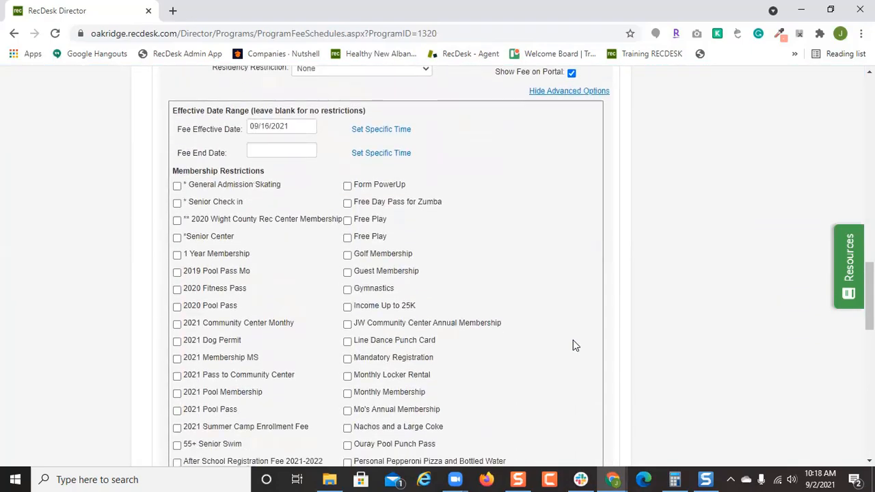
pyautogui.scroll(-5, 573, 339)
pyautogui.scroll(-8, 573, 340)
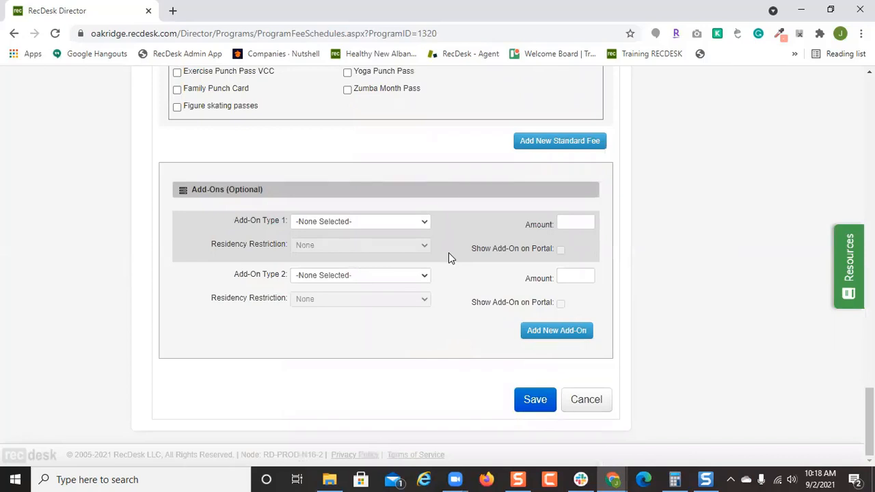
# Add a $25.00 Ballet Shoes add-on shown on the portal and save the fees.
pyautogui.click(391, 222)
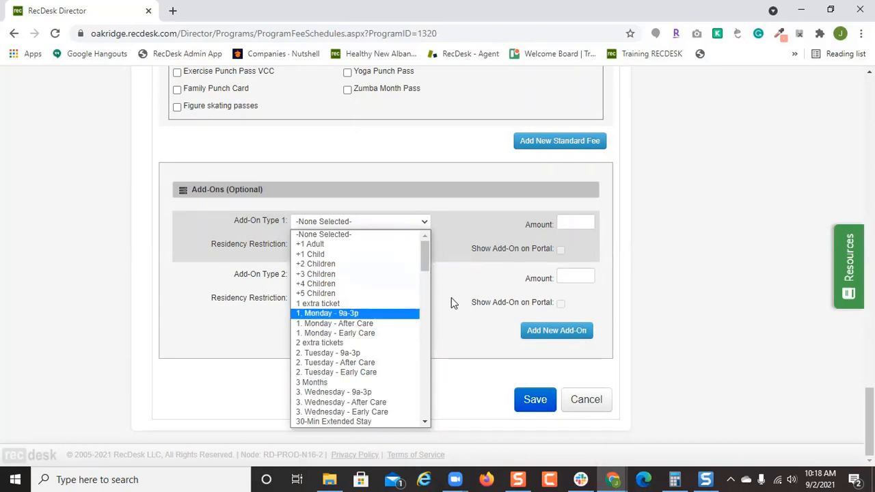
pyautogui.scroll(-3, 383, 335)
pyautogui.scroll(-3, 383, 337)
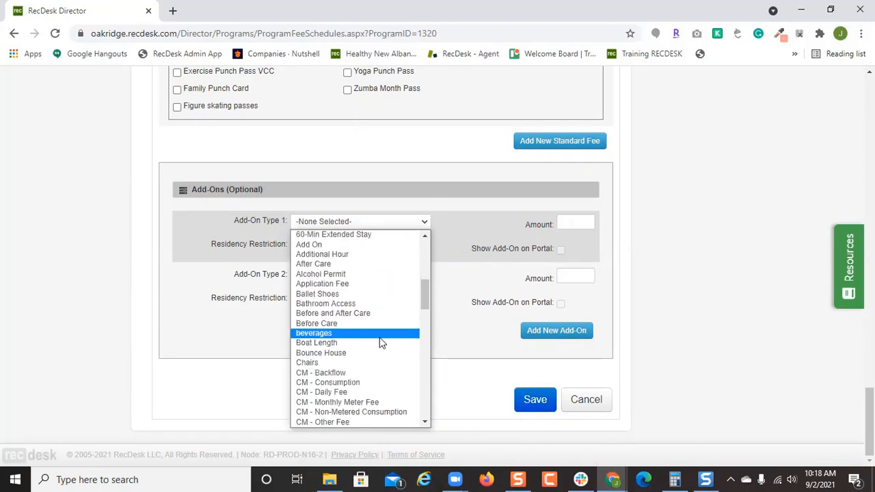
pyautogui.click(385, 293)
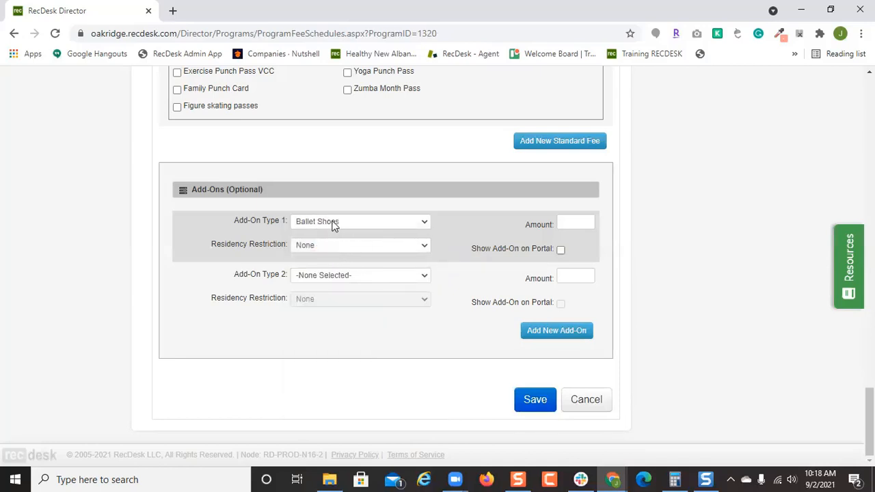
pyautogui.click(587, 218)
pyautogui.write('25')
pyautogui.click(560, 249)
pyautogui.click(537, 399)
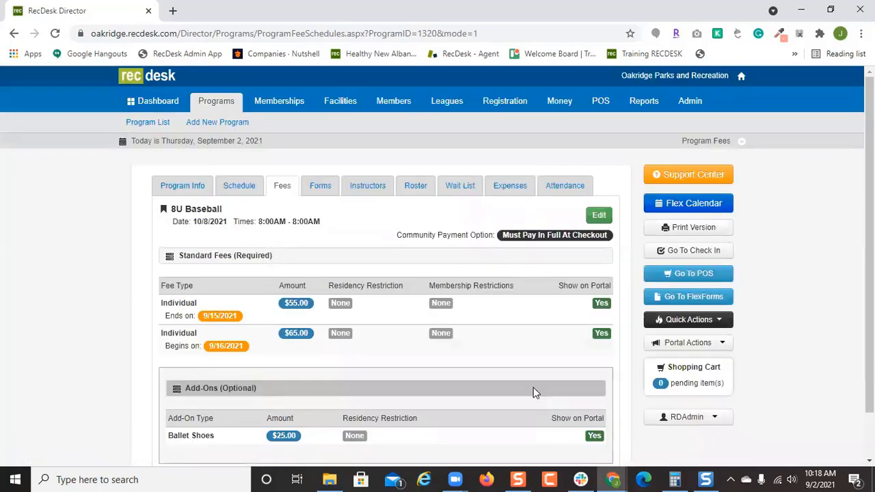
# Require the Zebulon Athletics form for 8U Baseball, keeping New Form Each Time.
pyautogui.click(324, 196)
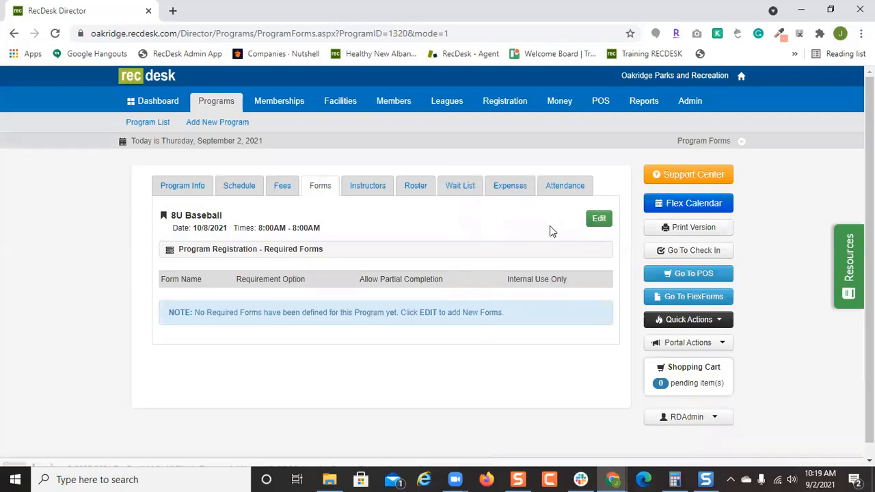
pyautogui.click(606, 221)
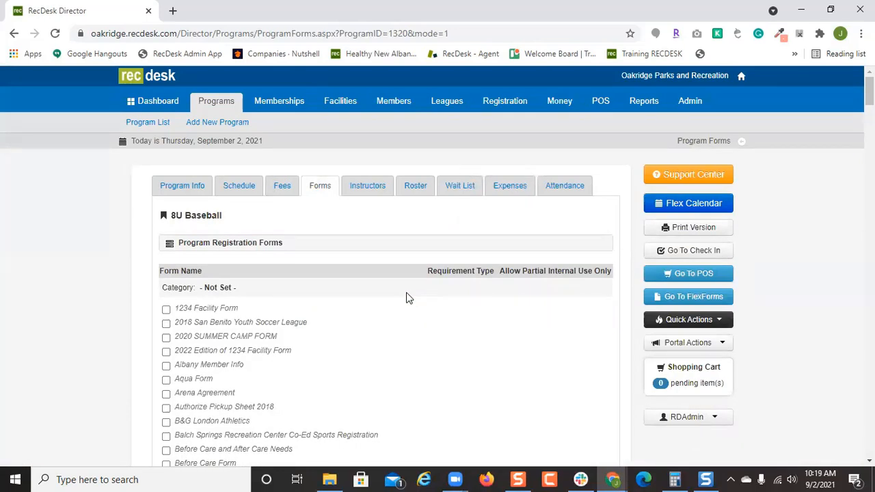
pyautogui.scroll(-2, 407, 298)
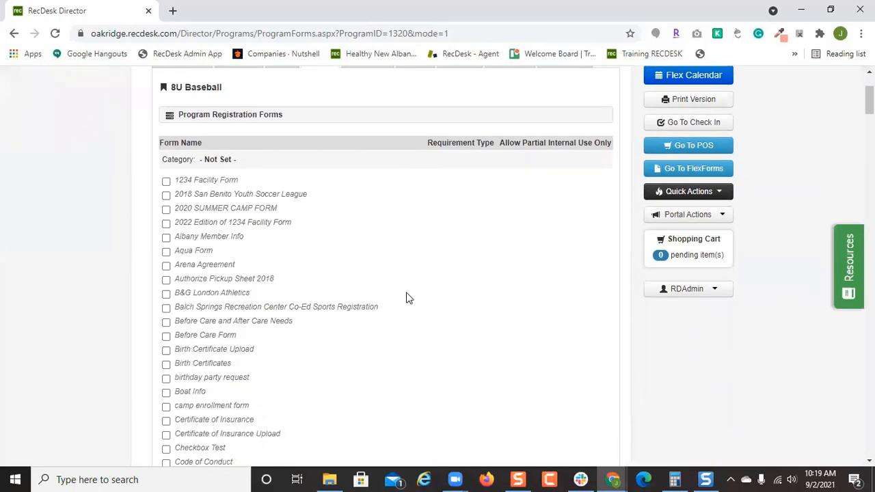
pyautogui.scroll(-3, 406, 298)
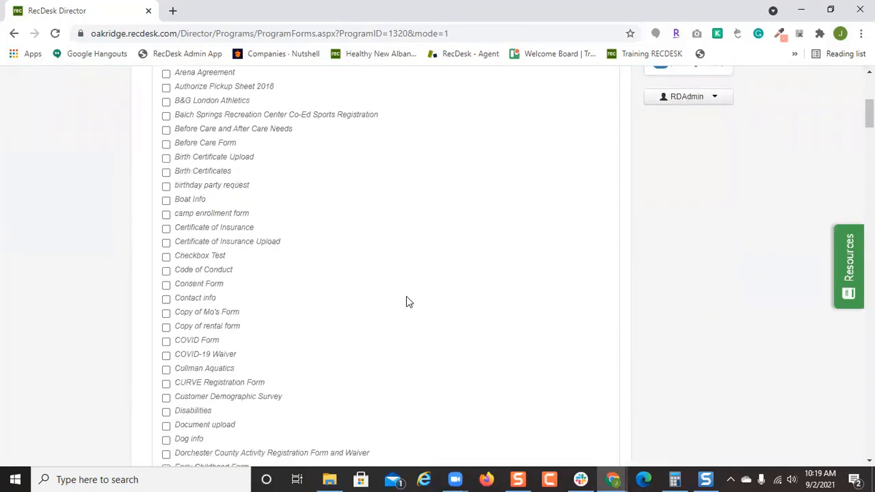
pyautogui.scroll(-9, 406, 298)
pyautogui.scroll(-20, 540, 339)
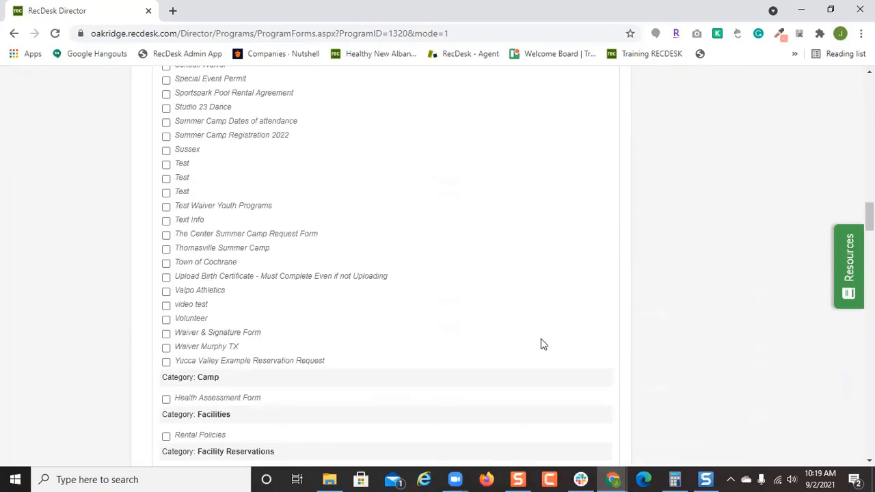
pyautogui.scroll(-20, 541, 337)
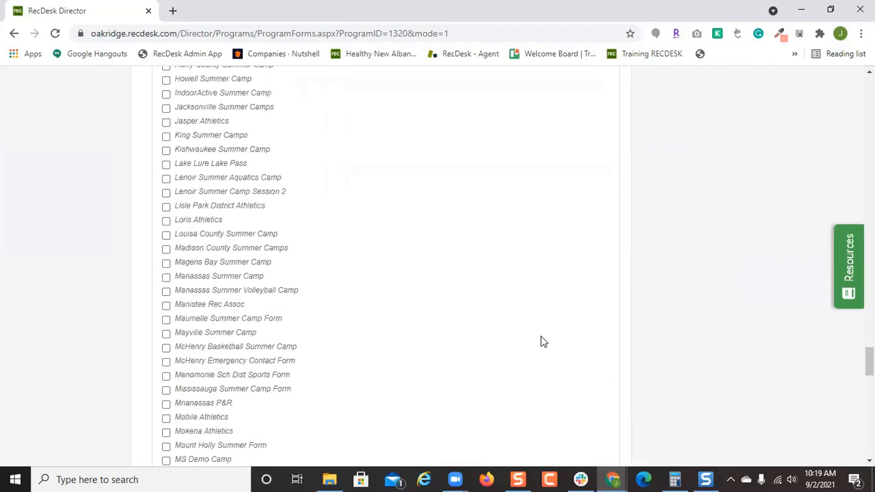
pyautogui.scroll(-1, 541, 338)
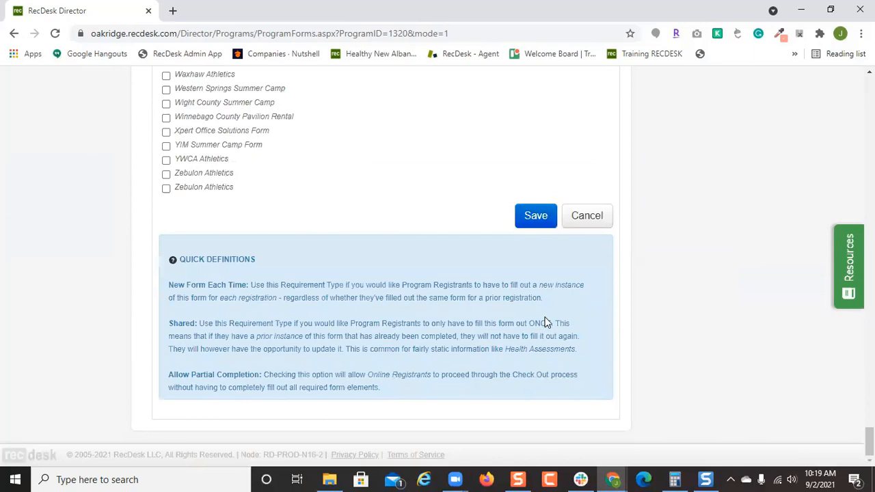
pyautogui.click(167, 189)
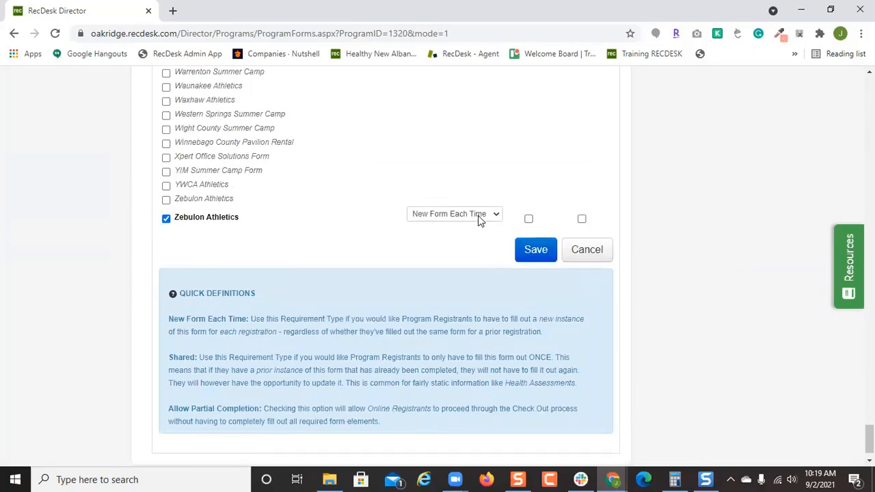
pyautogui.click(478, 216)
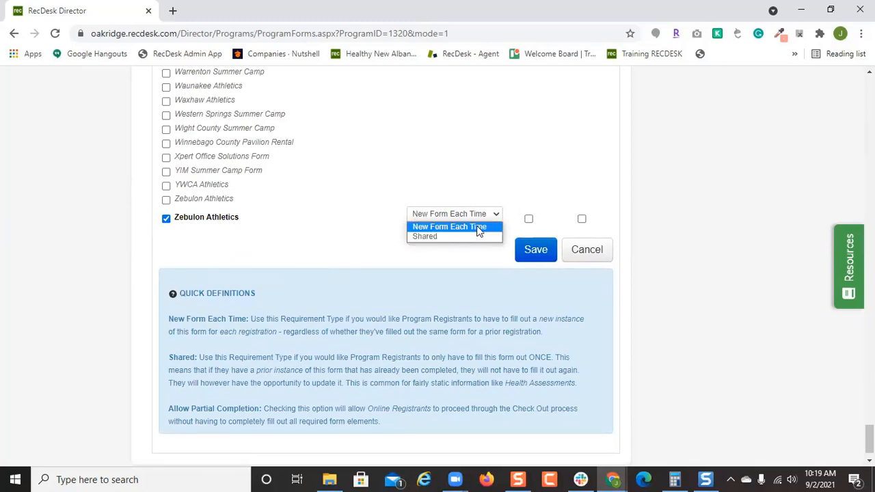
pyautogui.click(520, 258)
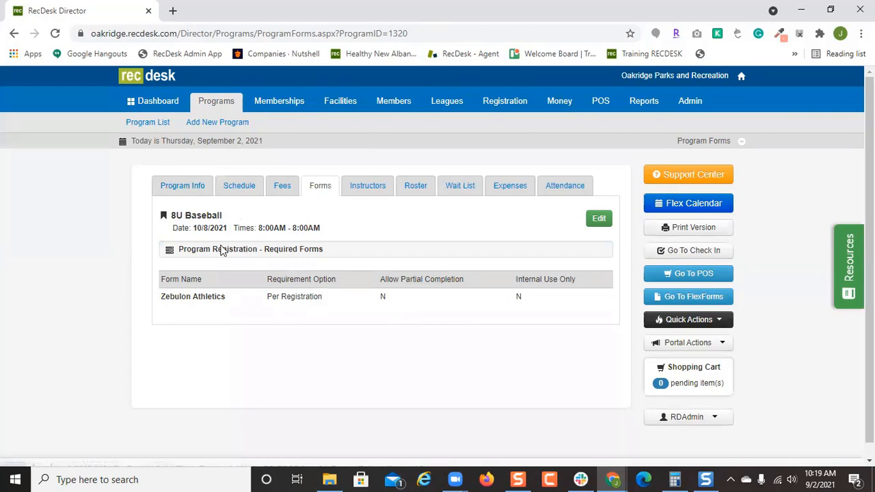
# Go back to Program Info, then open the Leagues list.
pyautogui.click(194, 192)
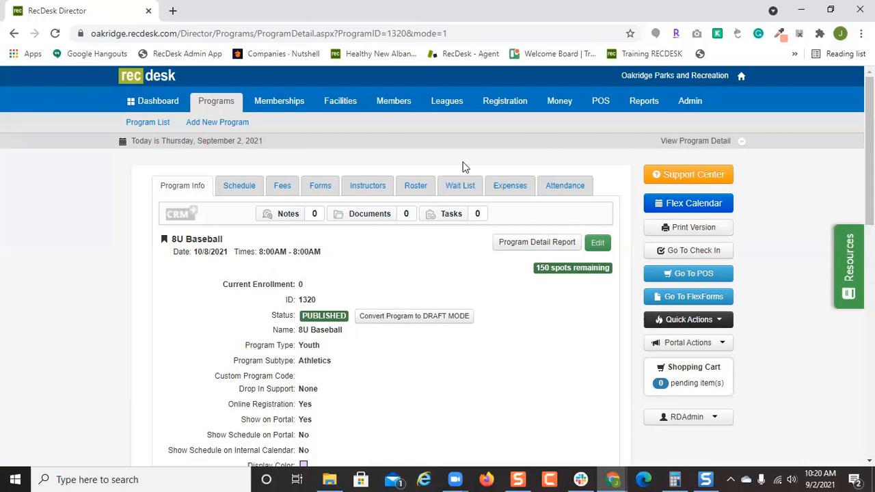
pyautogui.click(446, 101)
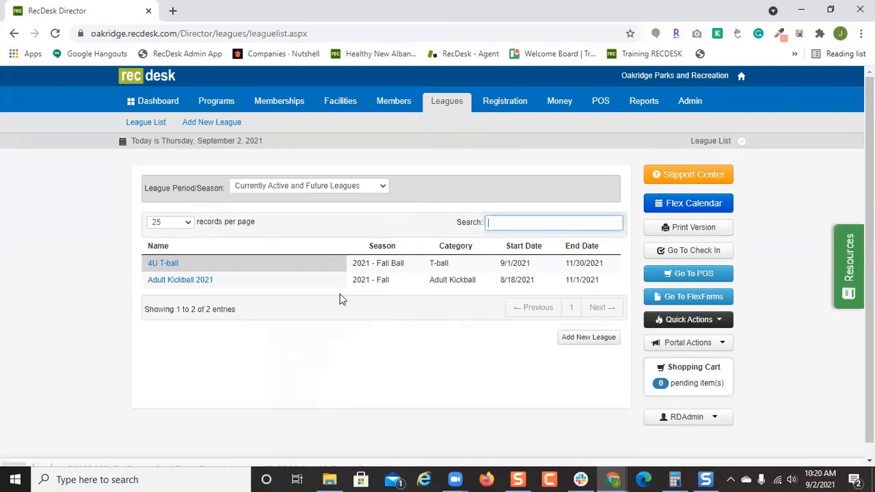
# Start a new league with Season Fall/Winter and Category Basketball.
pyautogui.click(601, 341)
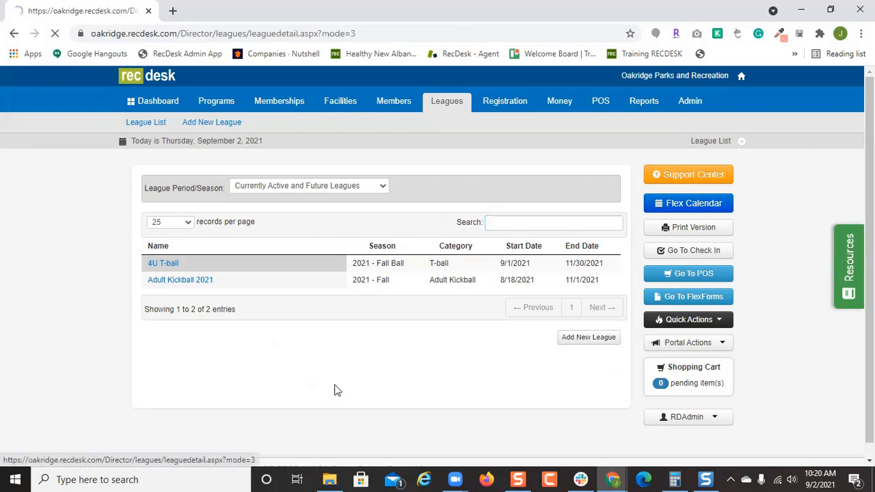
pyautogui.scroll(-2, 440, 307)
pyautogui.click(433, 89)
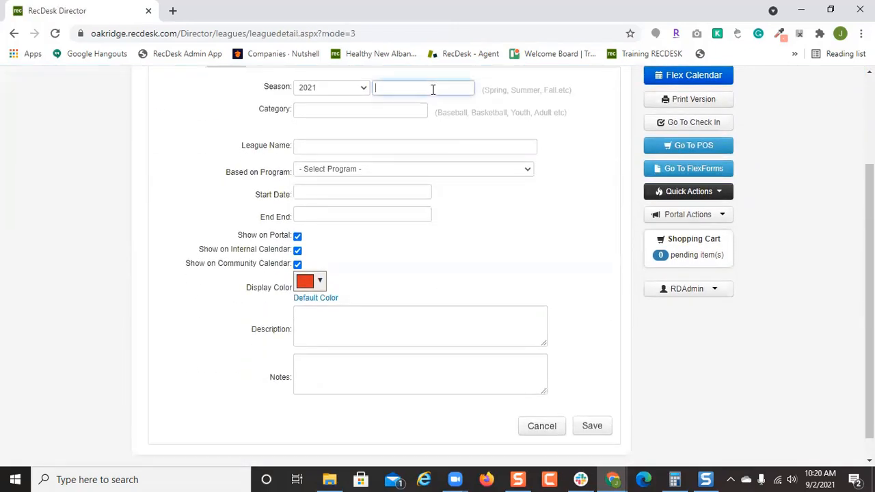
pyautogui.write('Fall/Winter')
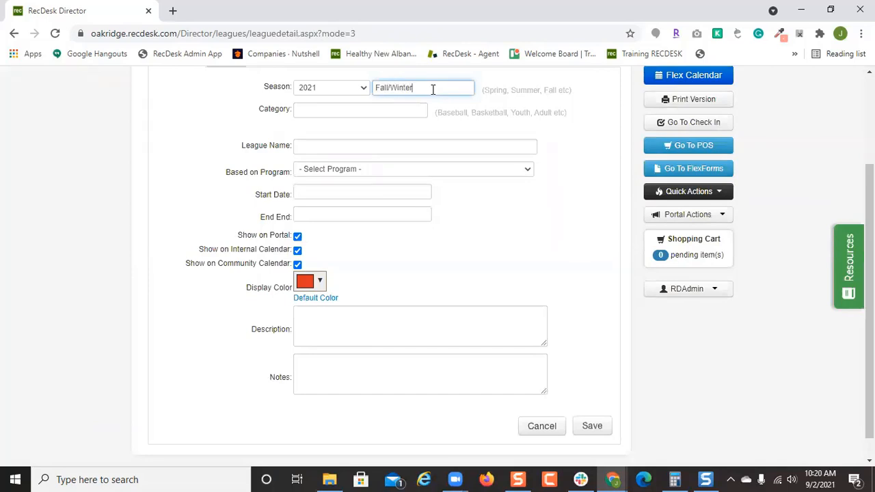
pyautogui.press('Tab')
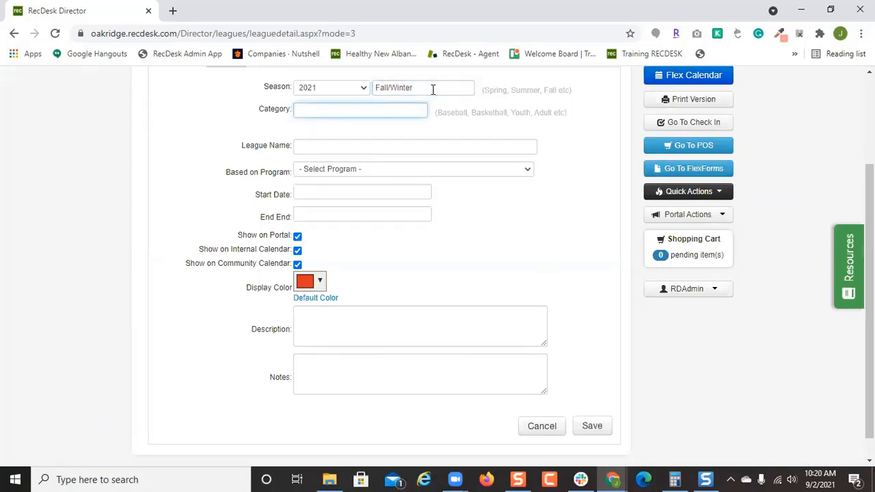
pyautogui.write('Basketball')
pyautogui.press('Tab')
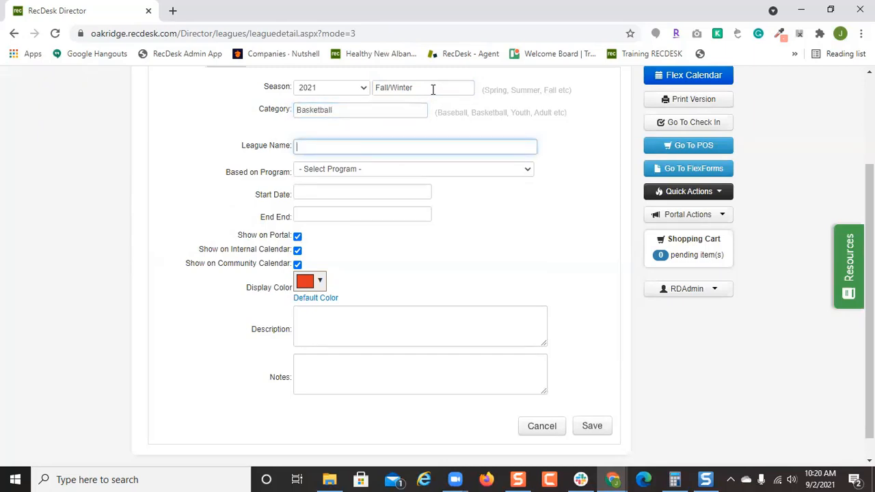
# Base the league on the MS basketball registration program and name it '8U Basketball'.
pyautogui.click(437, 168)
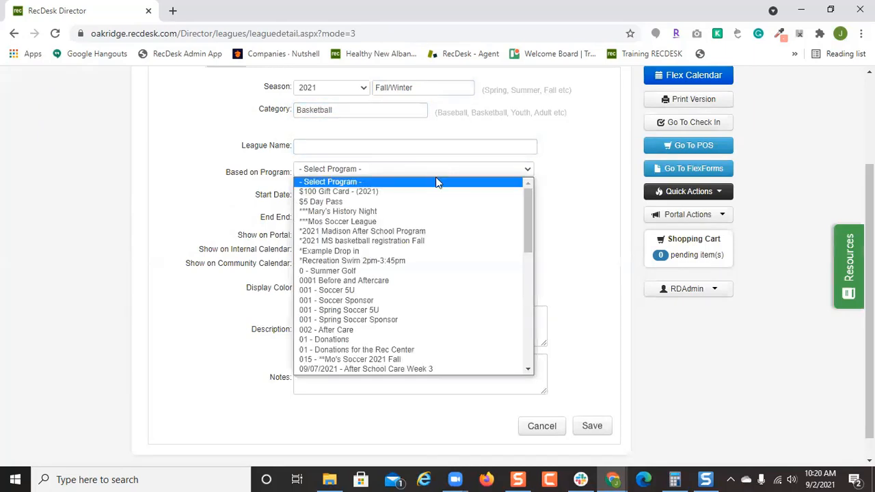
pyautogui.click(441, 241)
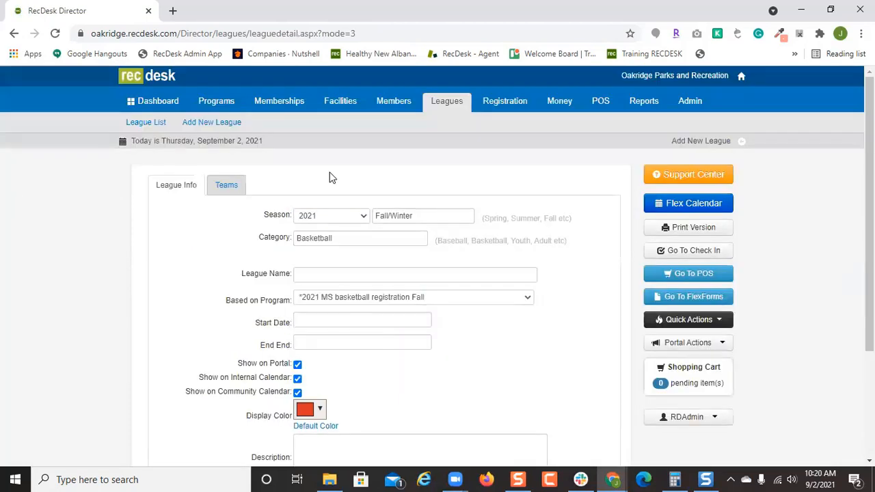
pyautogui.click(409, 276)
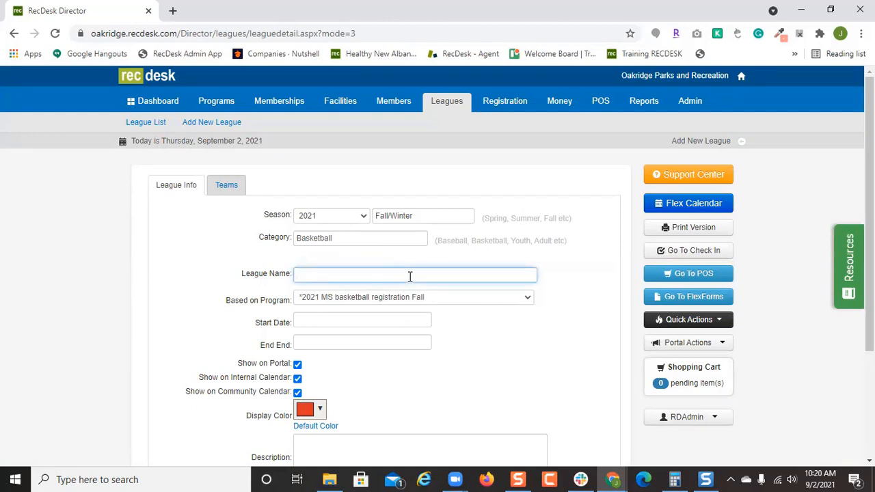
pyautogui.write('8U Basketball REgis')
pyautogui.press('BackSpace')
pyautogui.press('BackSpace')
pyautogui.press('BackSpace')
pyautogui.press('BackSpace')
pyautogui.press('BackSpace')
pyautogui.press('BackSpace')
pyautogui.scroll(-1, 346, 320)
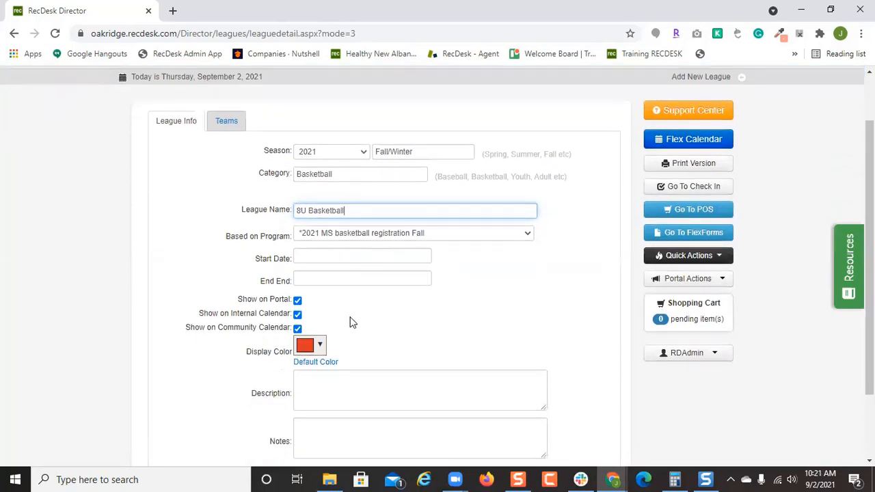
# Set the league to run from 09/02/2021 to 12/31/2021.
pyautogui.click(311, 256)
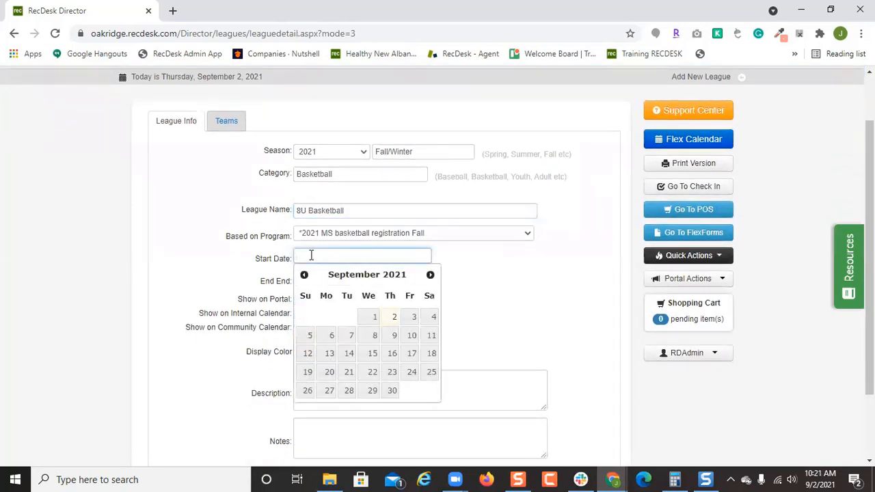
pyautogui.click(391, 318)
pyautogui.click(389, 318)
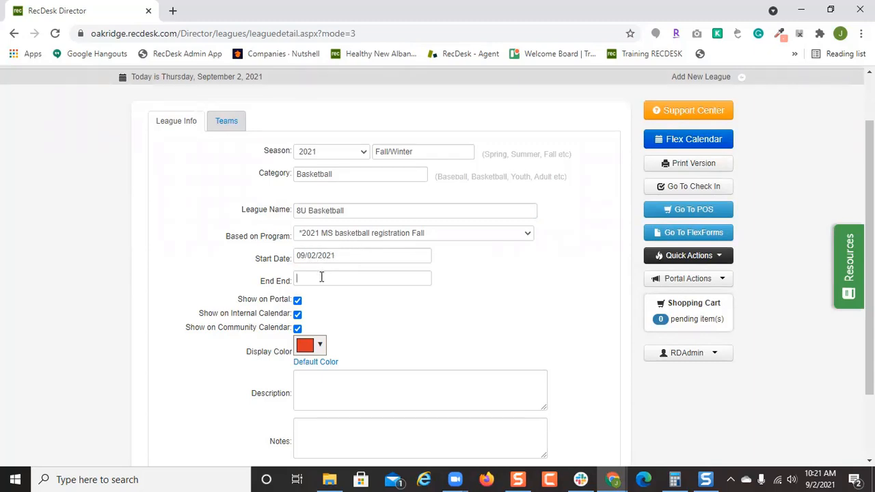
pyautogui.click(320, 277)
pyautogui.click(430, 298)
pyautogui.click(430, 297)
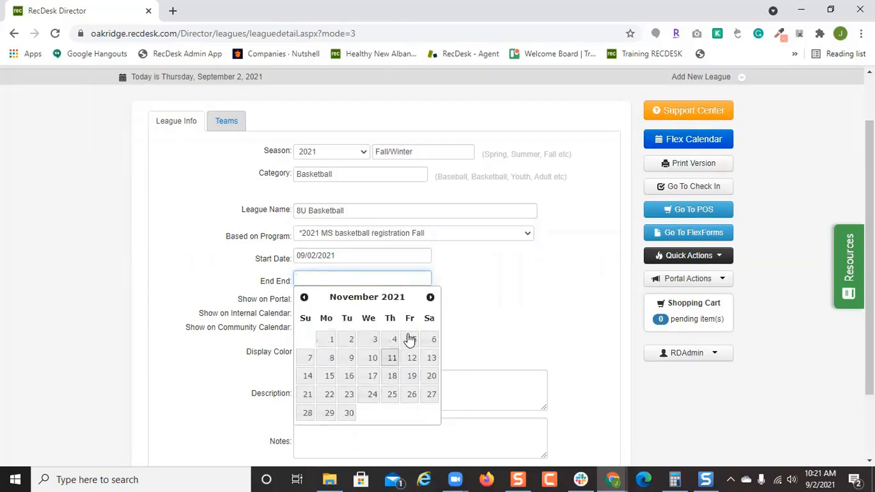
pyautogui.click(429, 297)
pyautogui.click(413, 413)
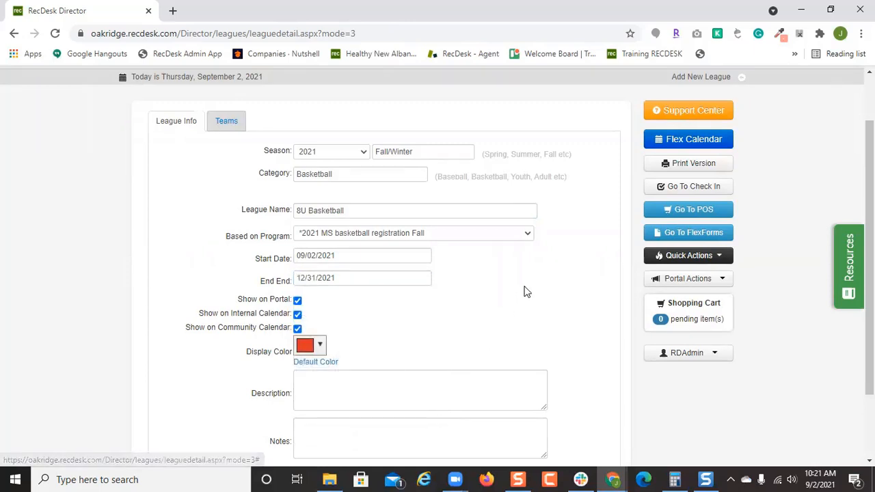
pyautogui.scroll(-2, 523, 289)
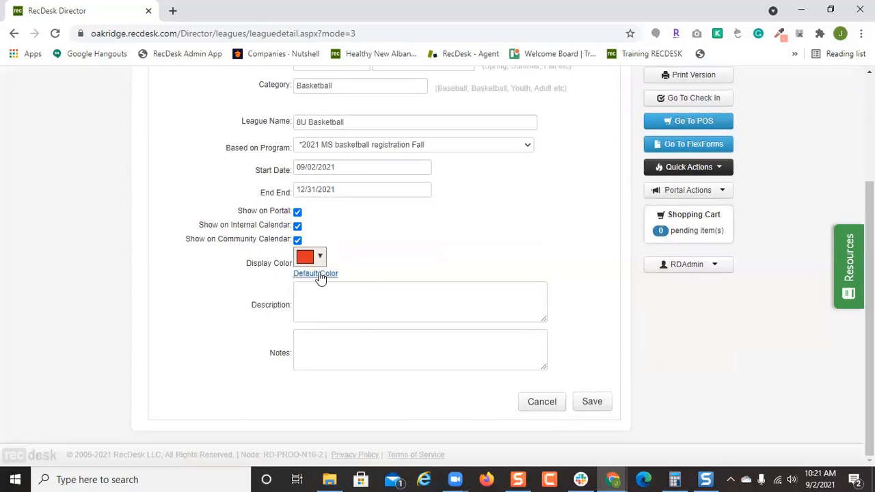
# Keep the red display colour and save the 8U Basketball league.
pyautogui.click(318, 259)
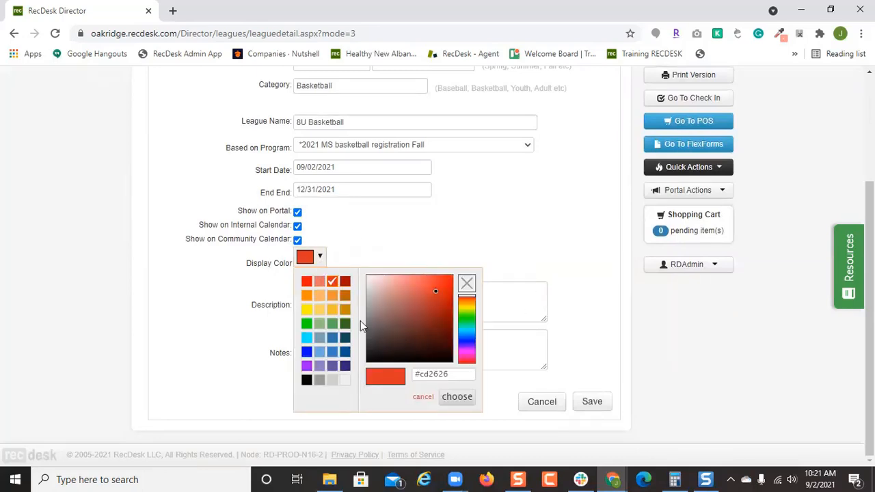
pyautogui.click(514, 233)
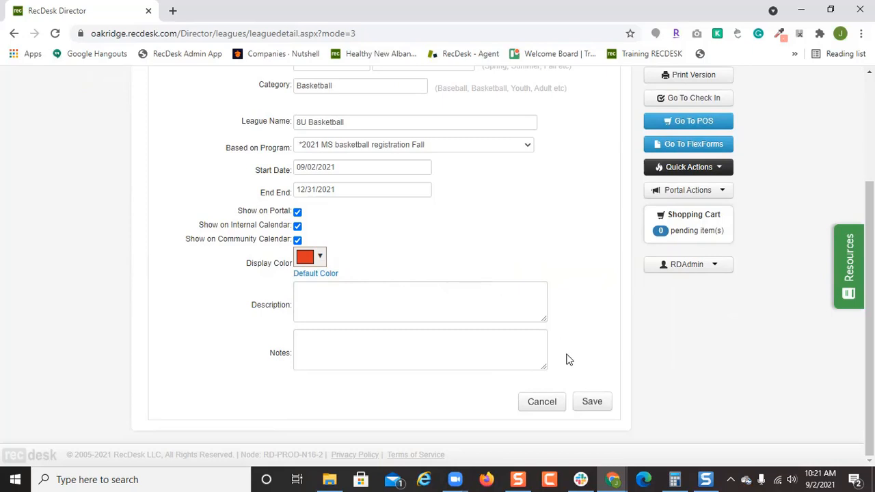
pyautogui.click(592, 409)
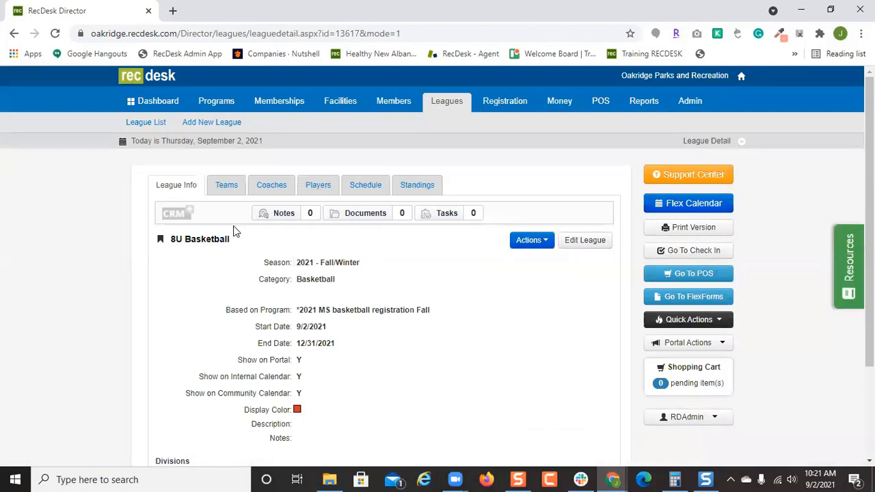
# Add a team named 'Team 1' in the Default division and save it.
pyautogui.click(227, 187)
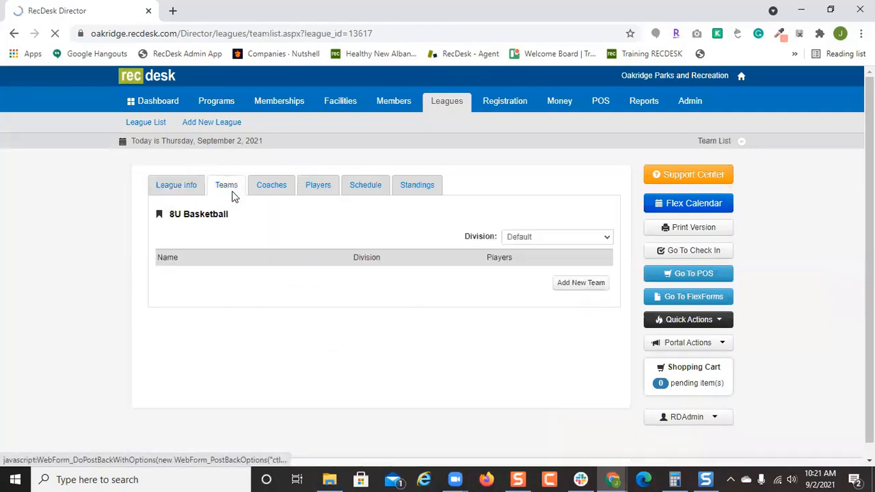
pyautogui.click(578, 284)
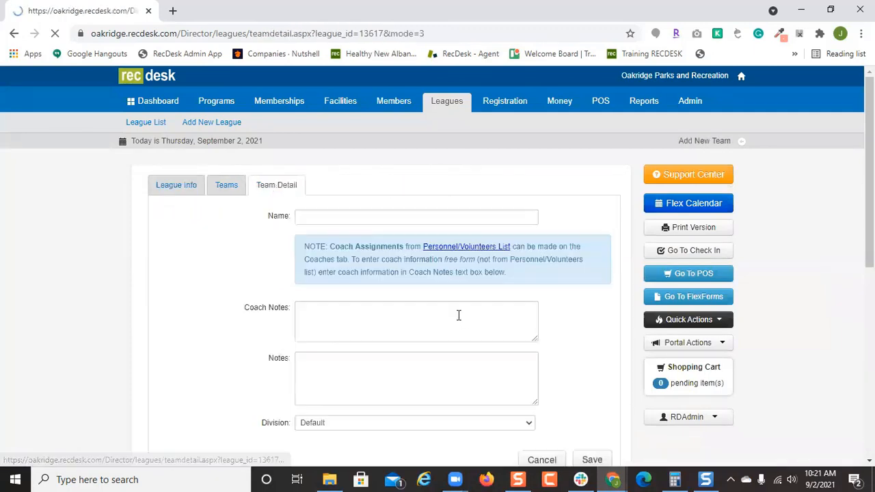
pyautogui.click(366, 213)
pyautogui.write('Tea')
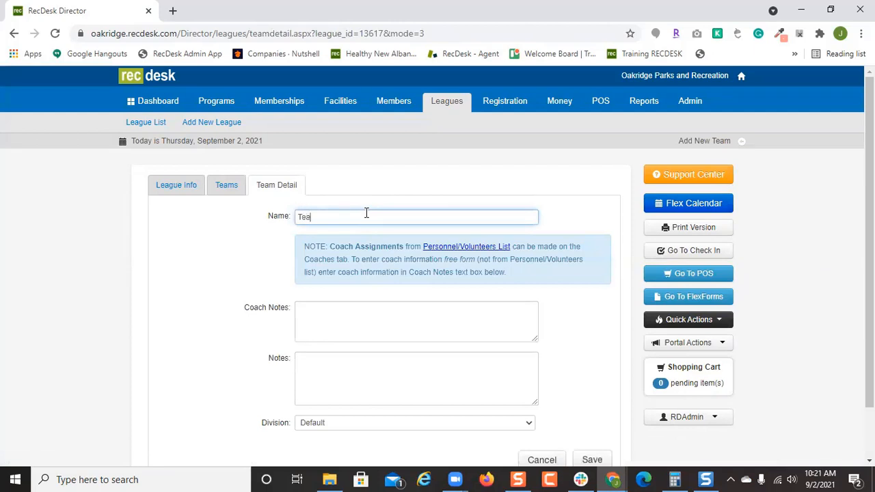
pyautogui.write('m 1')
pyautogui.scroll(-2, 537, 248)
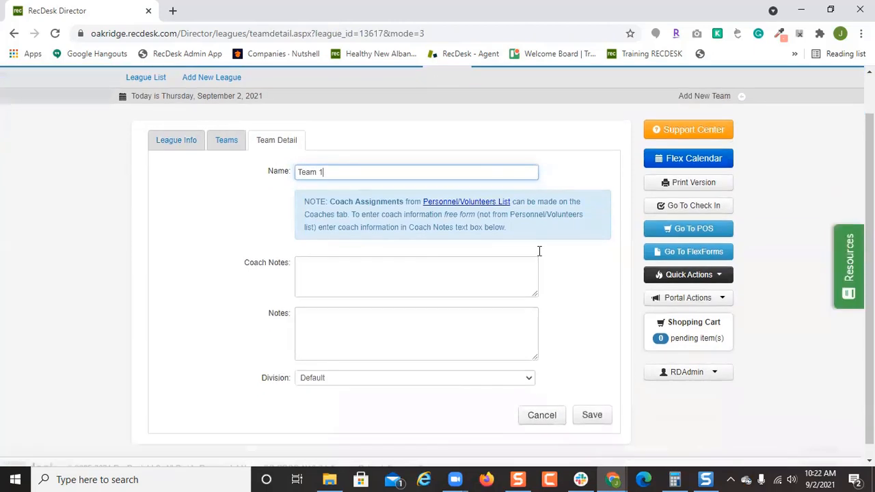
pyautogui.click(366, 367)
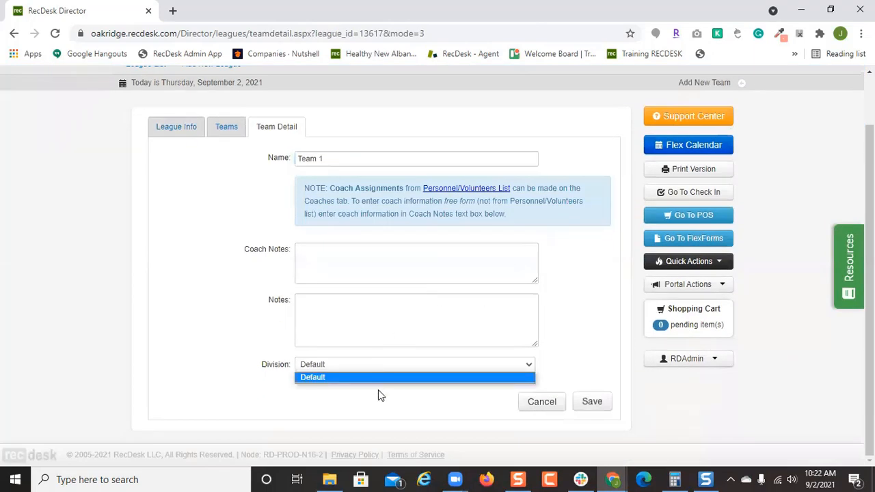
pyautogui.click(592, 360)
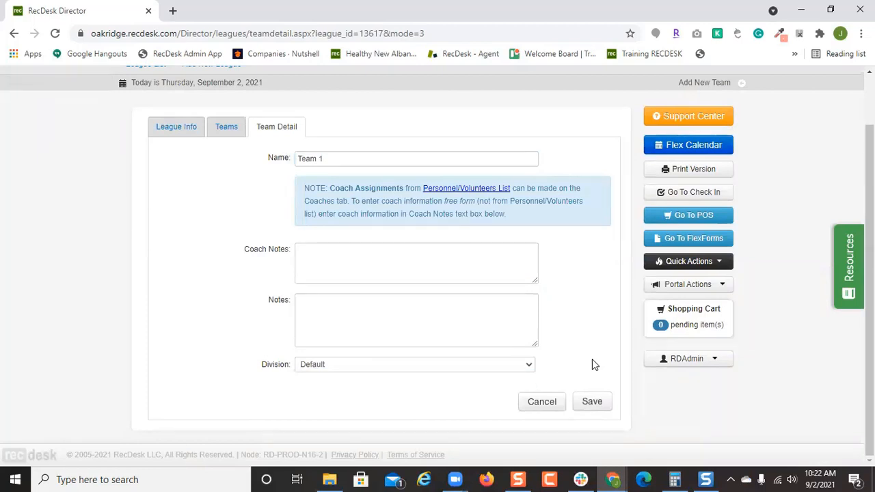
pyautogui.click(592, 403)
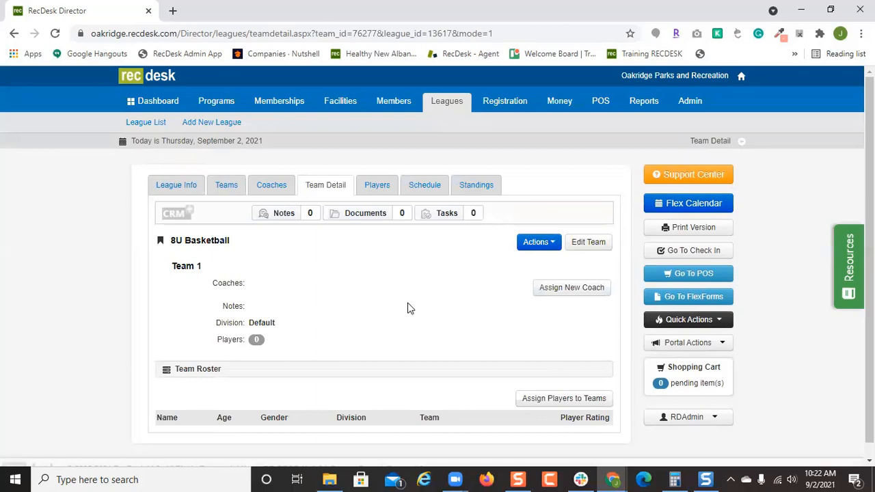
# On League Info, rename the Default division to '8U' and save it.
pyautogui.click(176, 186)
pyautogui.scroll(-3, 540, 341)
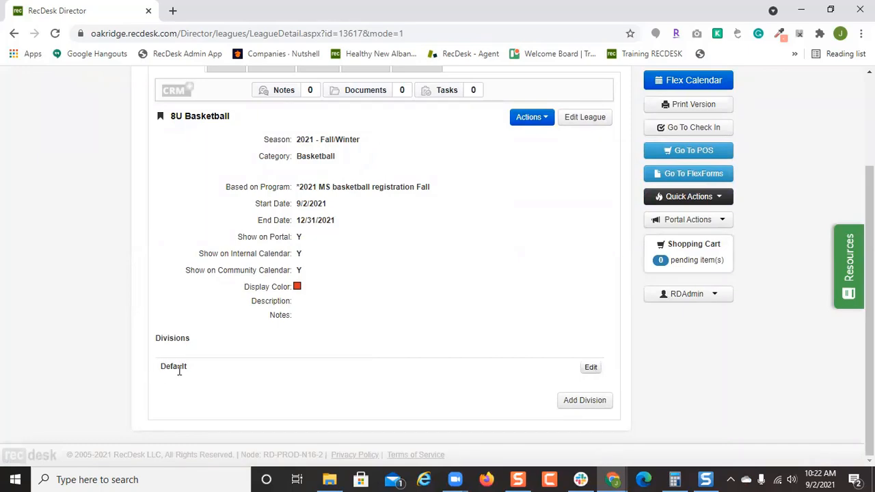
pyautogui.click(590, 367)
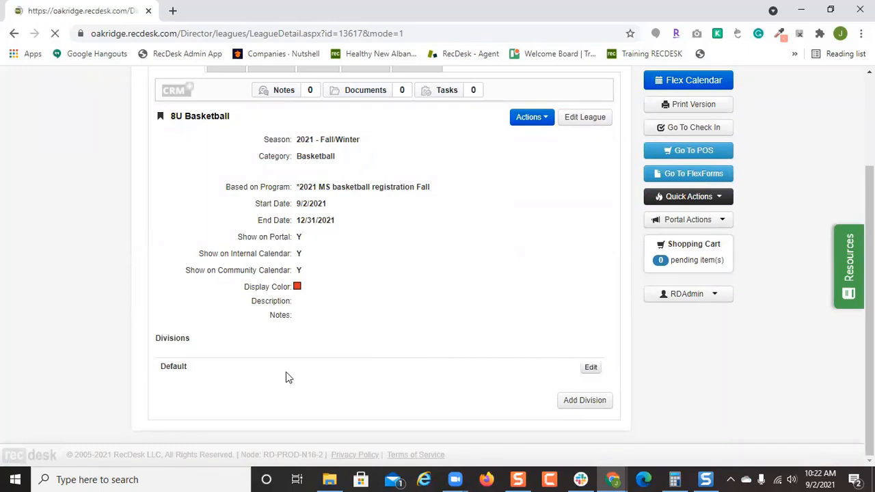
pyautogui.scroll(-1, 272, 372)
pyautogui.moveTo(272, 370); pyautogui.dragTo(240, 373)
pyautogui.write('8U')
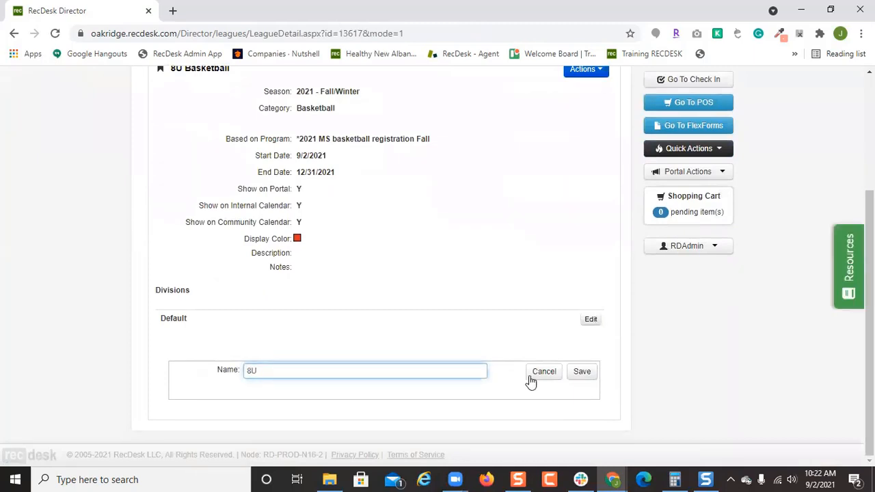
pyautogui.click(579, 377)
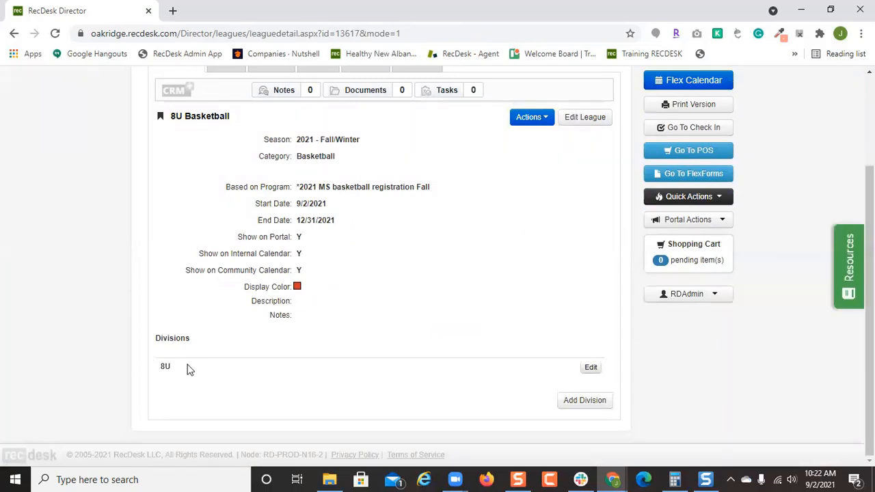
pyautogui.scroll(1, 205, 365)
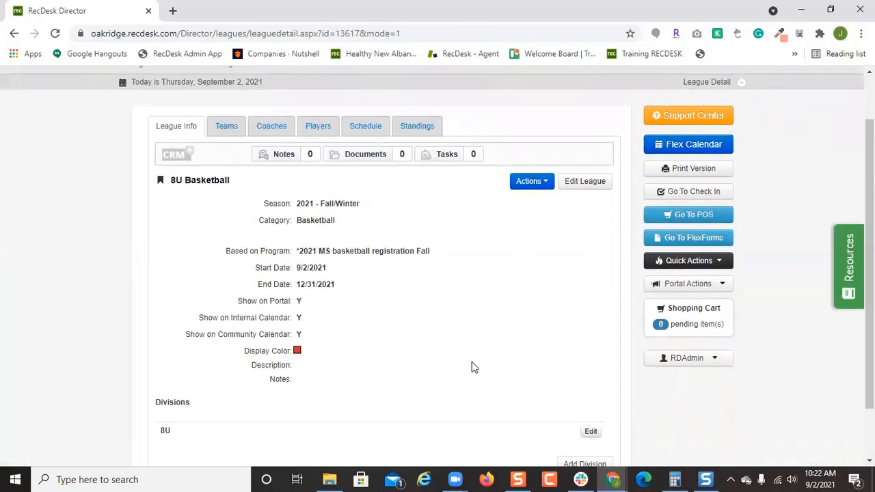
pyautogui.scroll(-1, 472, 361)
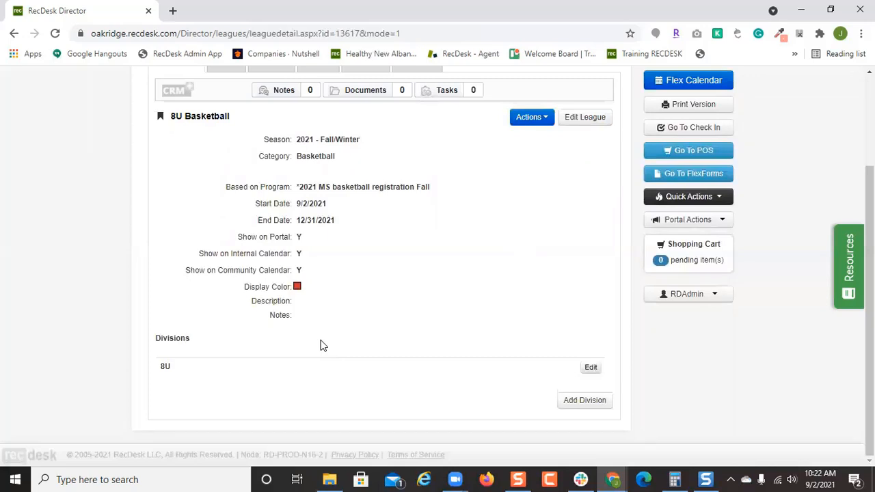
# Review the league's divisions on League Info, then return to the Teams list.
pyautogui.scroll(3, 321, 343)
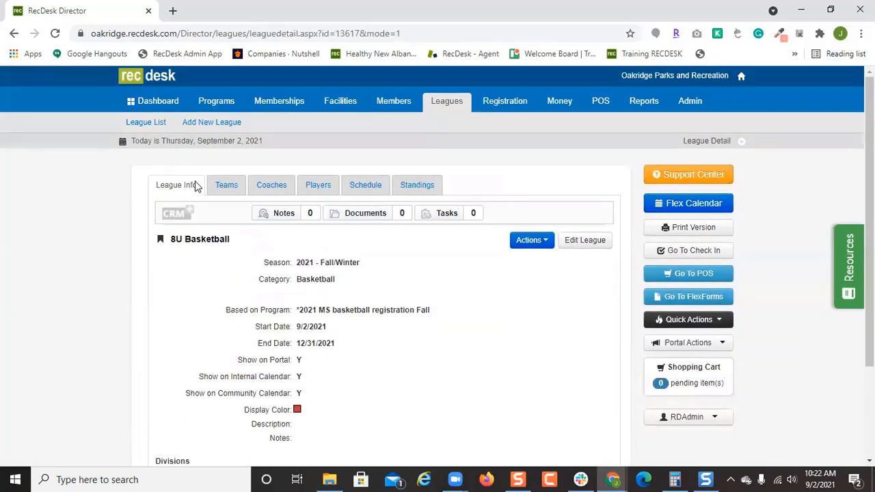
pyautogui.click(224, 186)
pyautogui.click(185, 186)
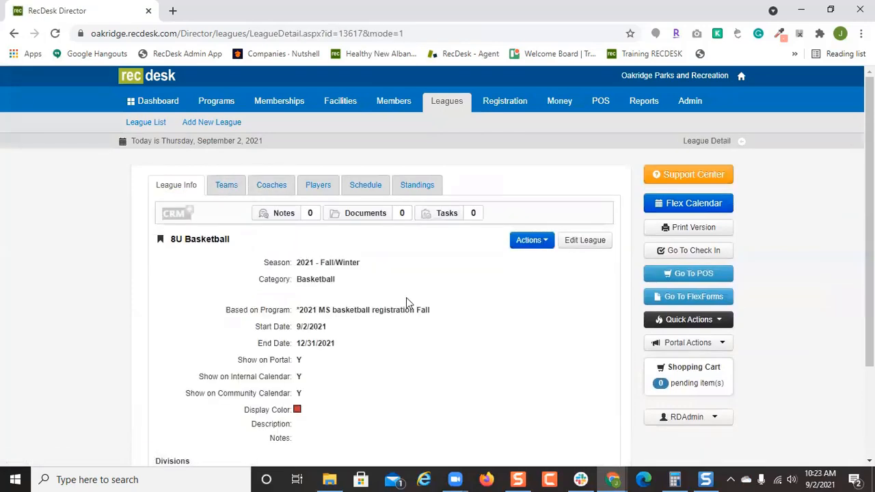
pyautogui.scroll(-2, 406, 303)
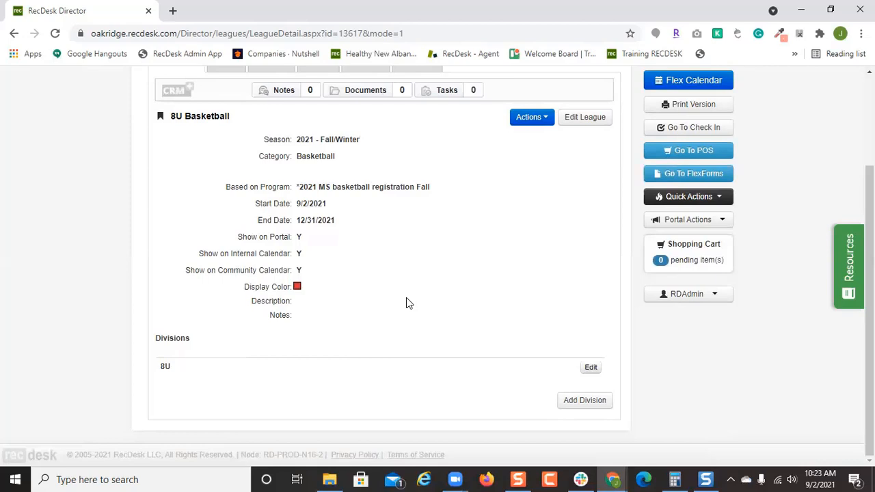
pyautogui.scroll(2, 406, 304)
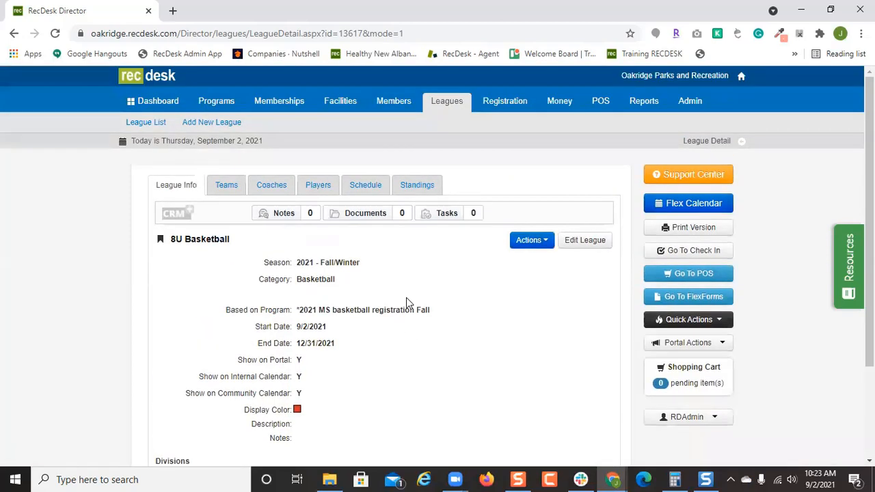
pyautogui.scroll(-2, 378, 277)
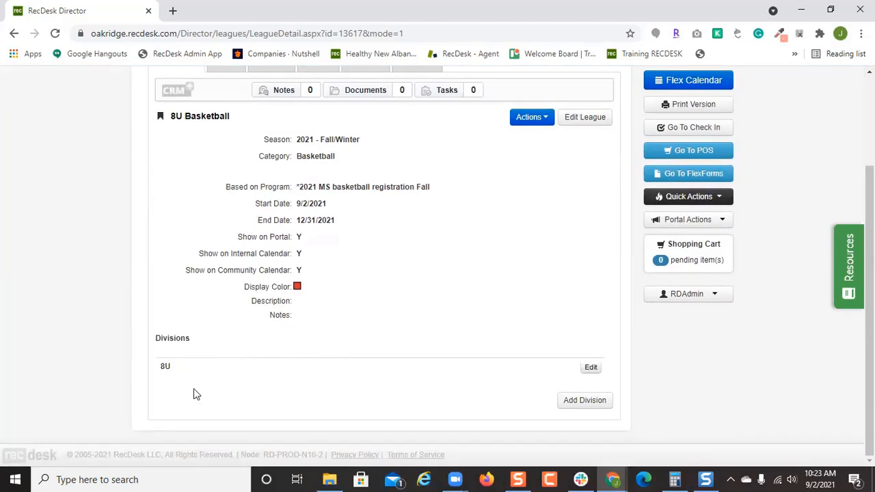
pyautogui.scroll(1, 294, 161)
pyautogui.click(227, 127)
# Add a team named 'Team 2' to the league.
pyautogui.click(576, 301)
pyautogui.click(357, 220)
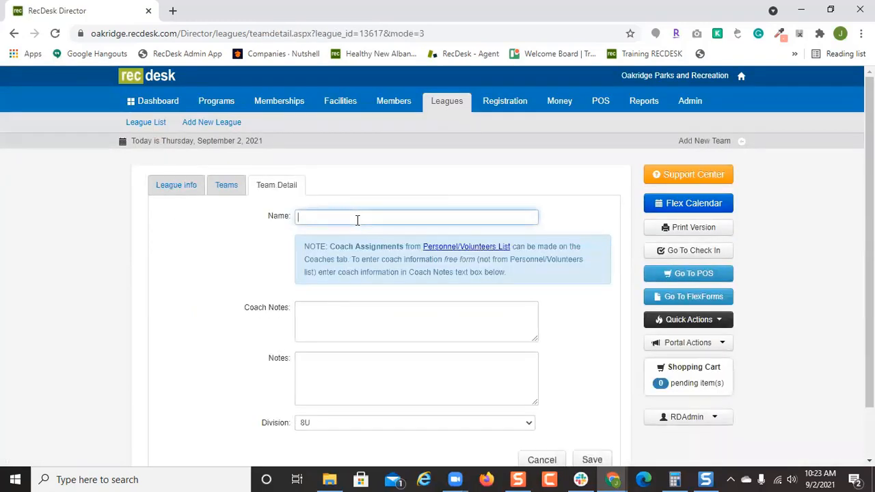
pyautogui.write('Team 2')
pyautogui.scroll(-1, 513, 289)
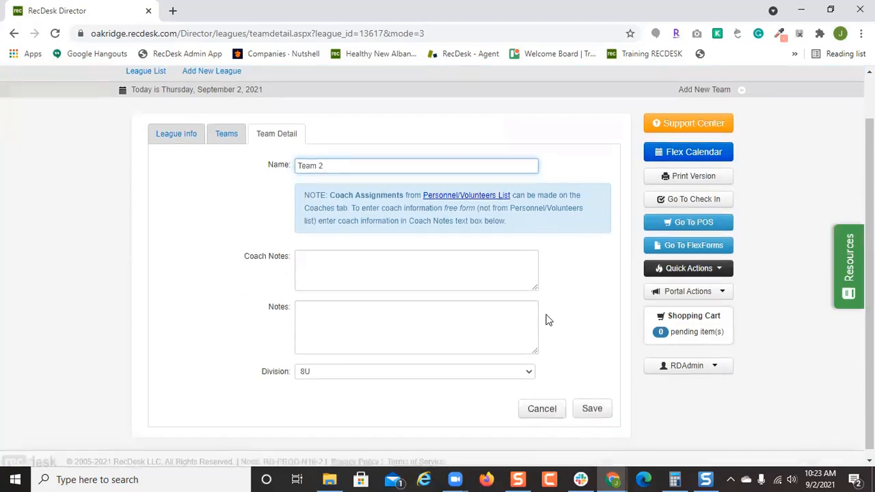
pyautogui.click(592, 404)
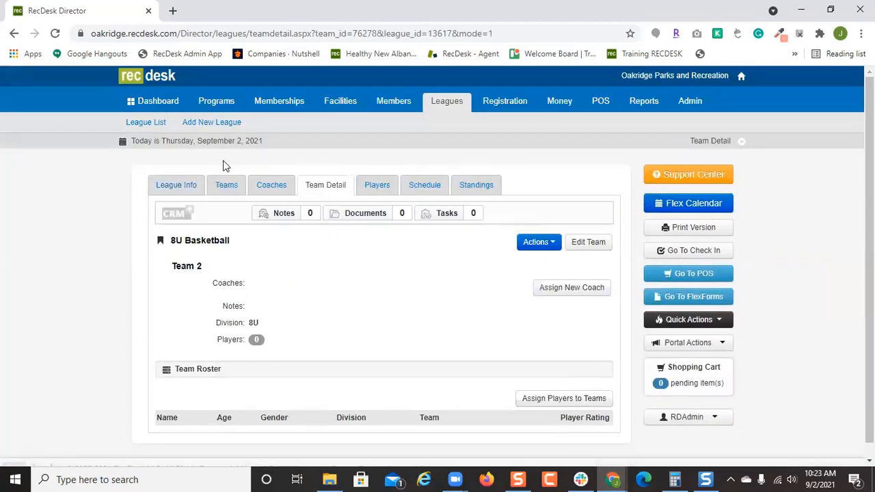
pyautogui.click(226, 186)
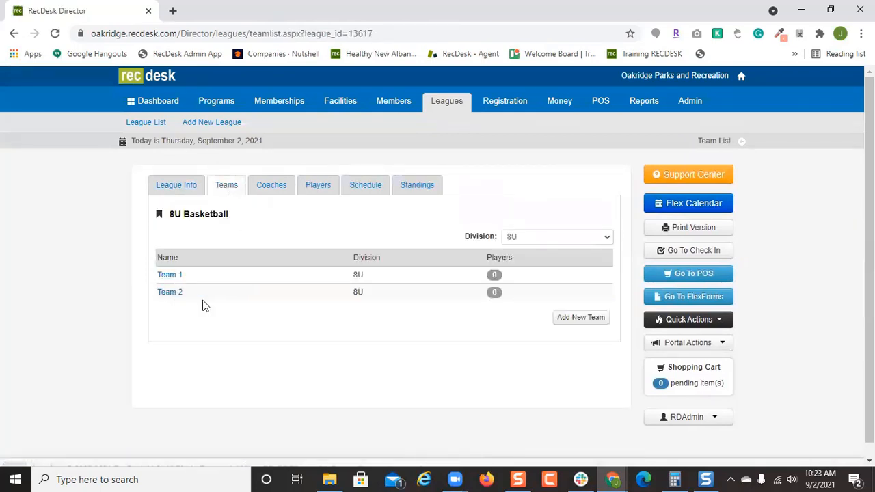
# Add a third team named 'team 3'.
pyautogui.click(561, 319)
pyautogui.click(382, 217)
pyautogui.write('team 3')
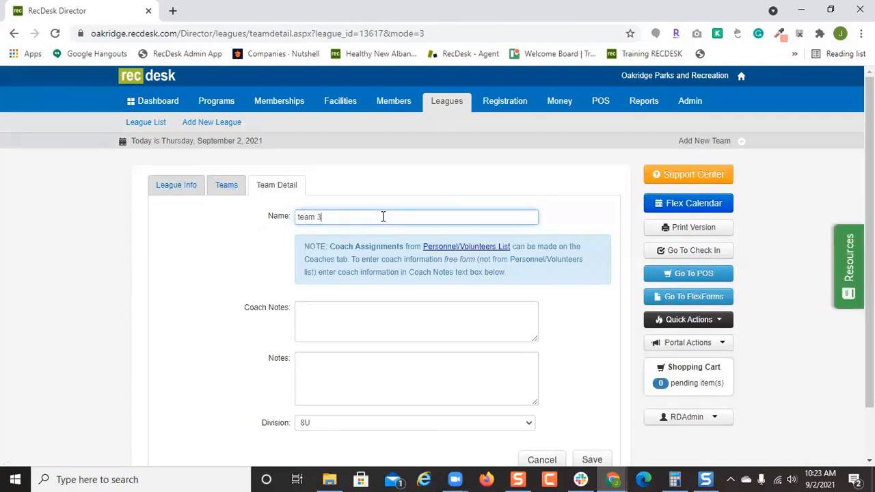
pyautogui.scroll(-2, 611, 376)
pyautogui.click(592, 402)
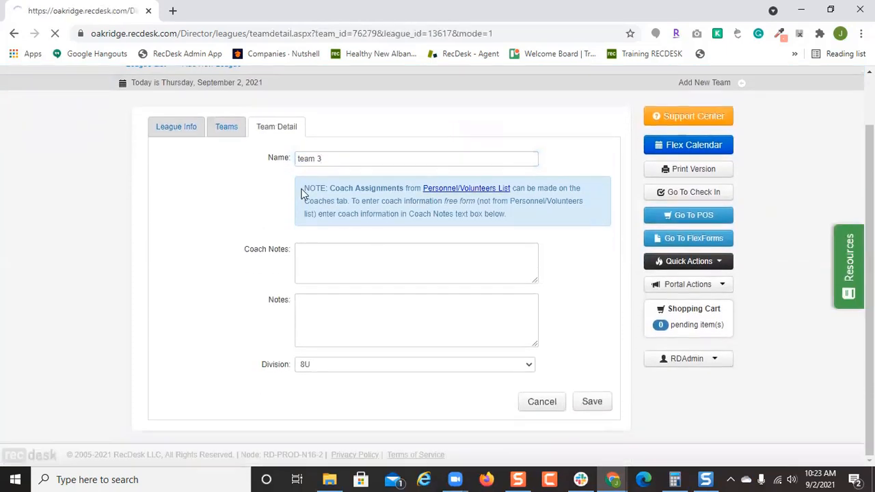
pyautogui.click(228, 187)
# Add a fourth team named 'Team 4'.
pyautogui.scroll(-1, 591, 327)
pyautogui.click(591, 327)
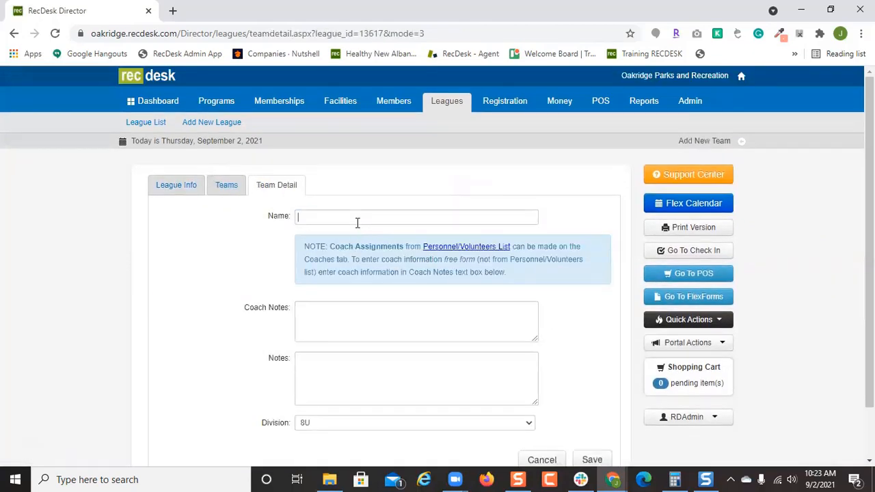
pyautogui.write('Team 4')
pyautogui.scroll(-2, 367, 223)
pyautogui.click(588, 407)
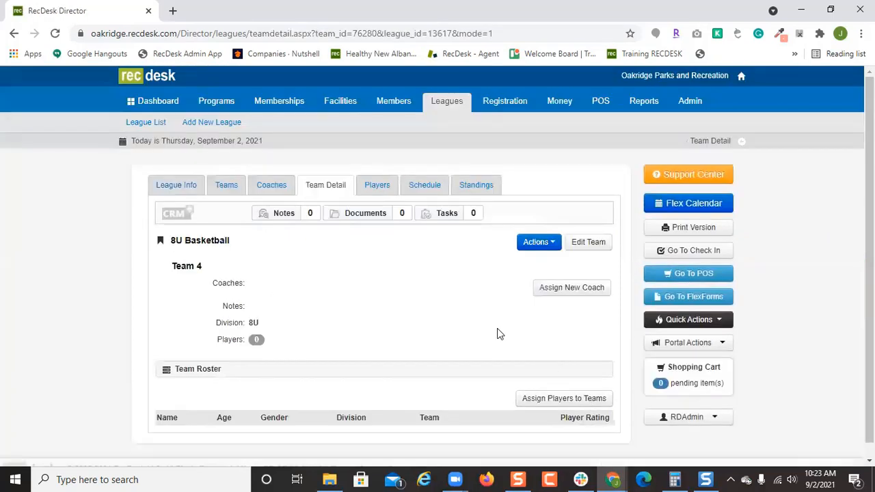
pyautogui.click(238, 183)
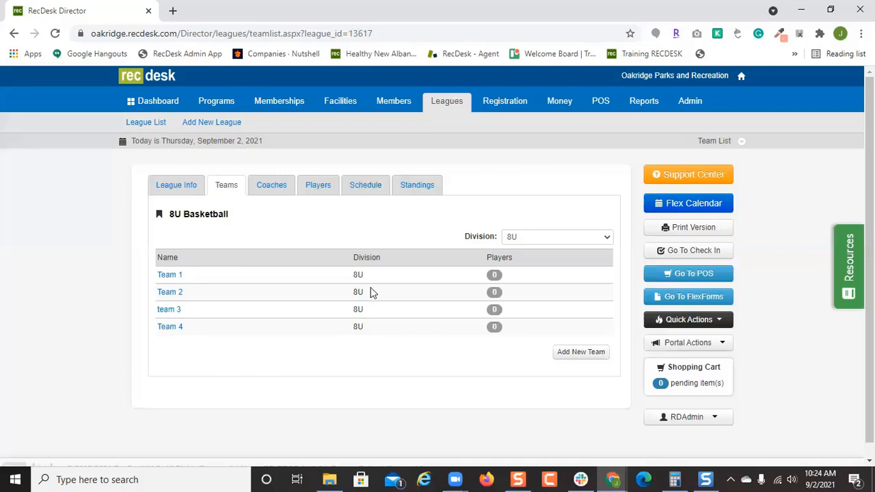
# Start a new coach assignment, choosing the coach and marking them as League Admin.
pyautogui.click(282, 188)
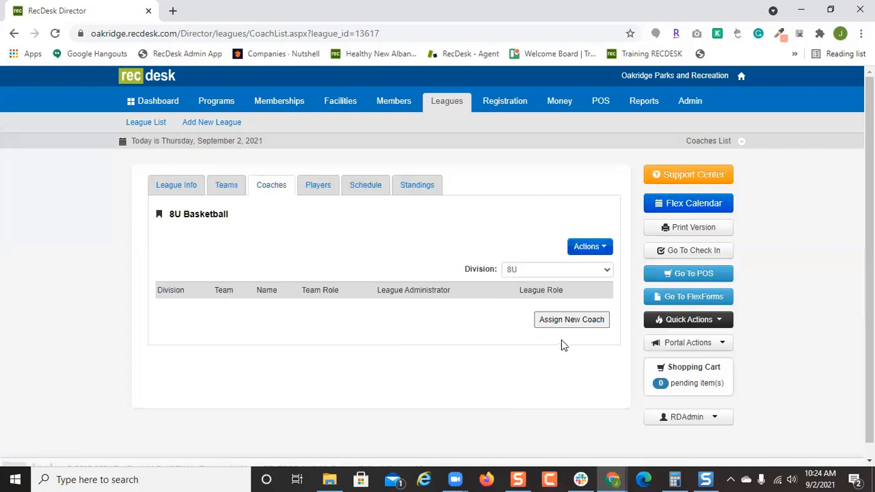
pyautogui.click(567, 321)
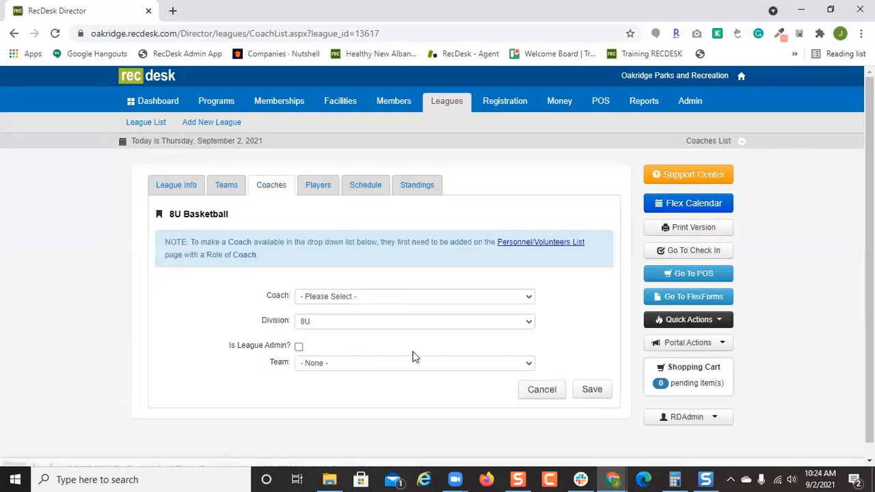
pyautogui.click(396, 296)
pyautogui.scroll(-5, 398, 270)
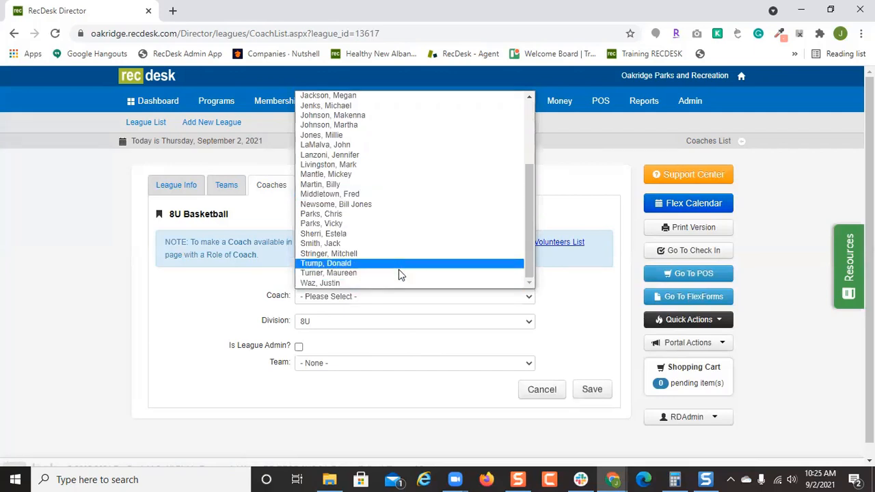
pyautogui.click(399, 276)
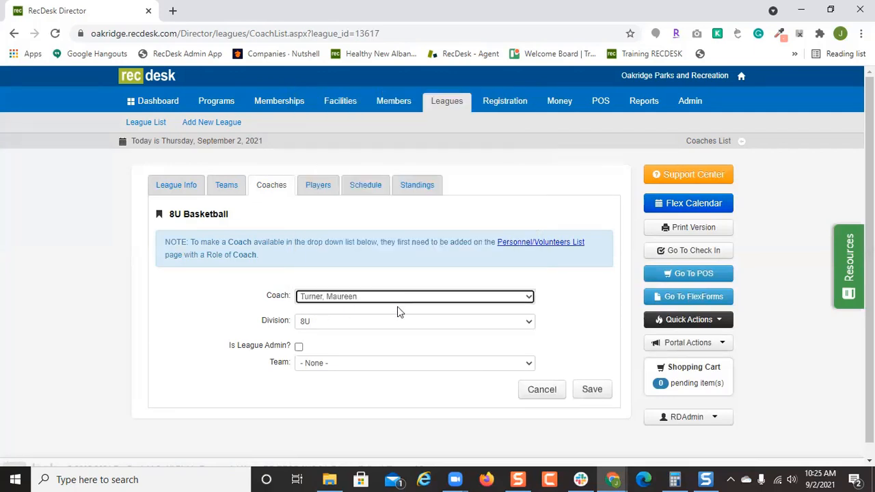
pyautogui.scroll(-1, 321, 354)
pyautogui.click(304, 333)
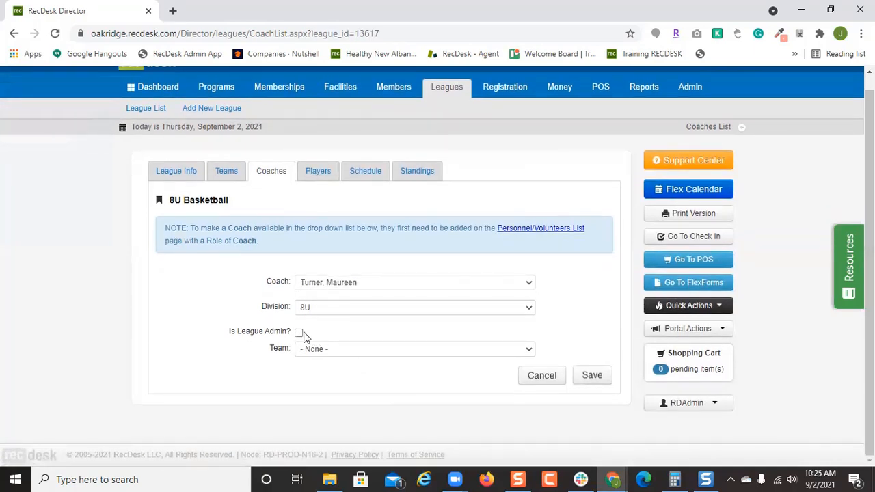
pyautogui.click(300, 334)
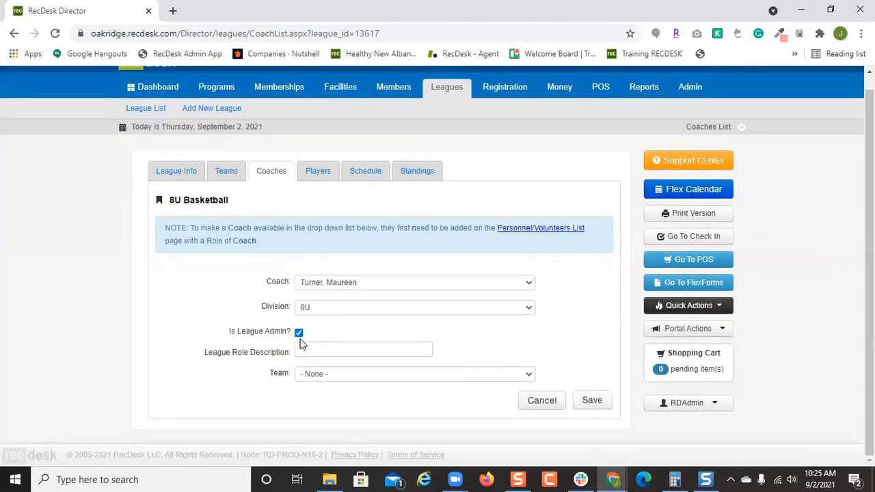
# Put the coach on Team 1 with no team role and save the assignment.
pyautogui.click(317, 376)
pyautogui.click(316, 397)
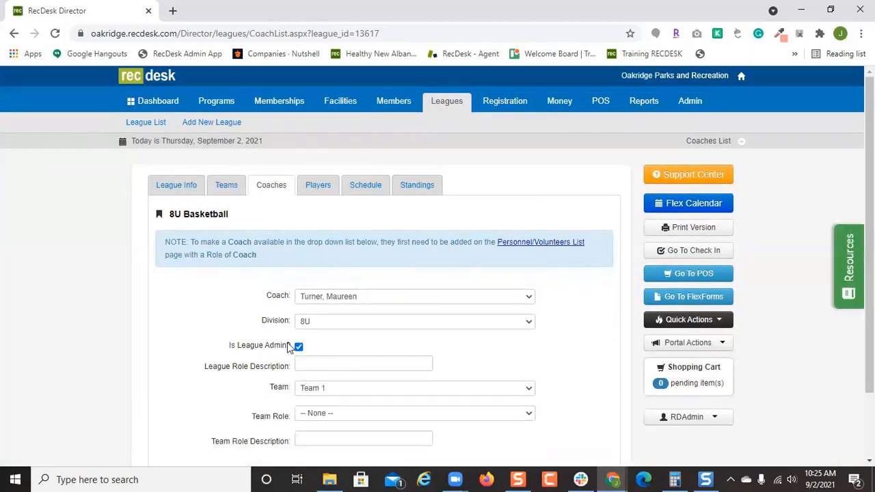
pyautogui.scroll(-2, 539, 328)
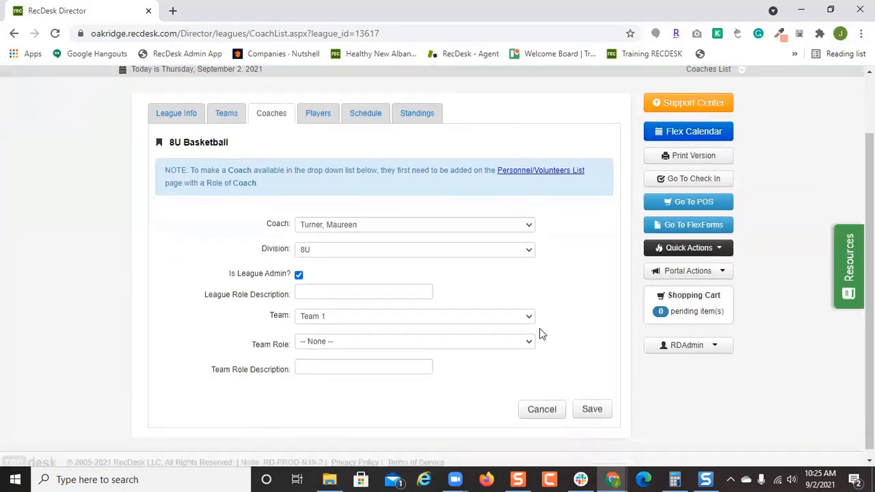
pyautogui.click(528, 336)
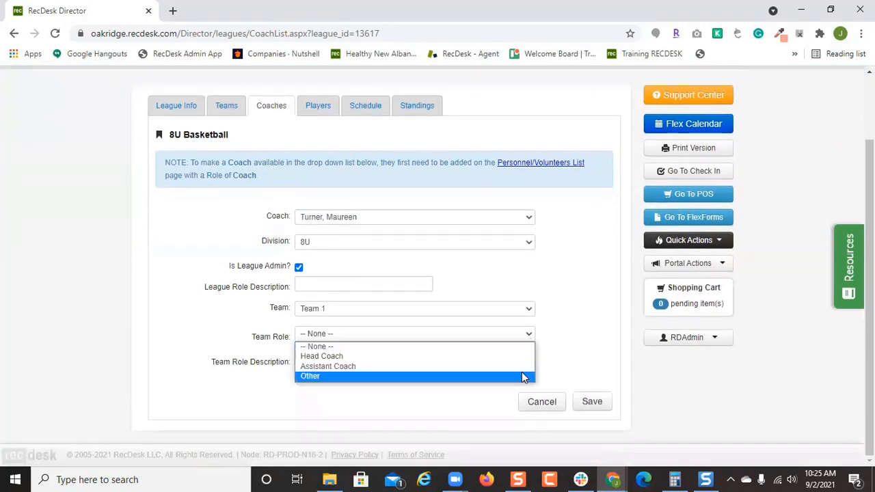
pyautogui.click(604, 353)
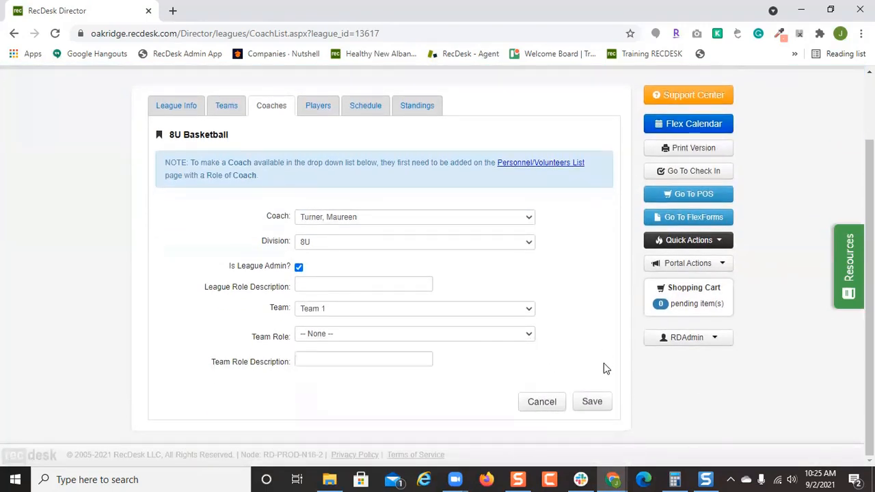
pyautogui.click(594, 403)
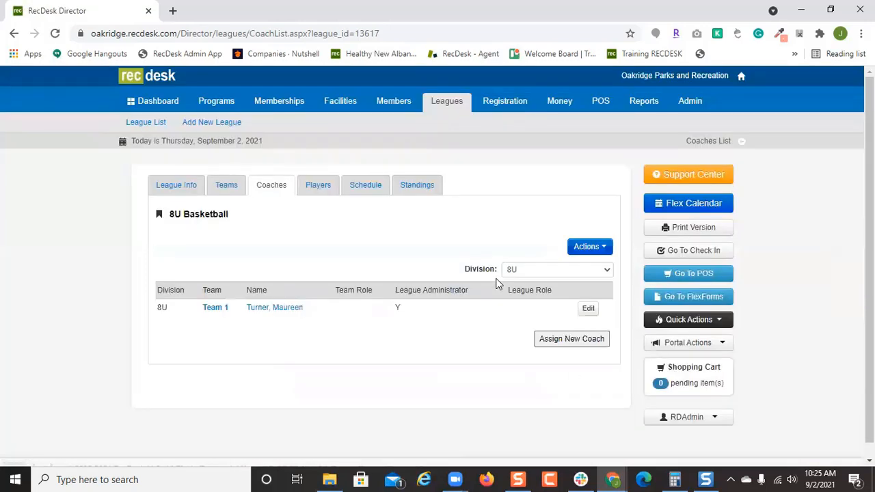
pyautogui.click(602, 250)
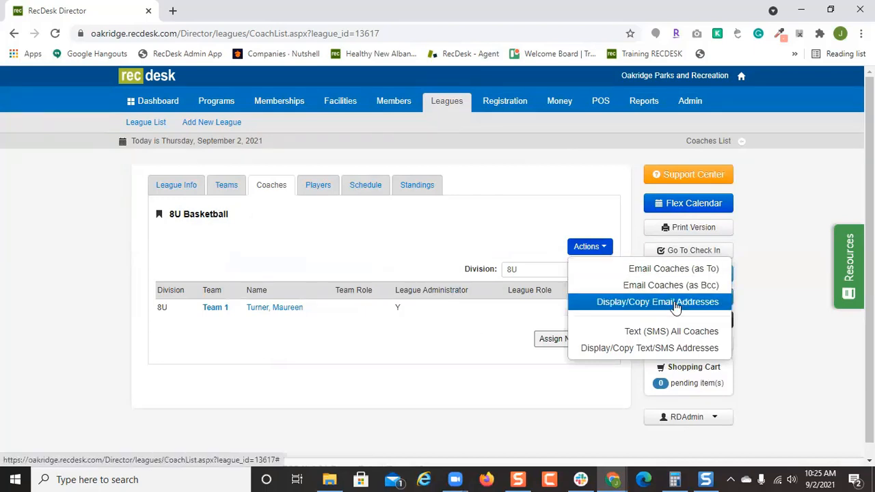
# On Players, switch to Assign Players to Teams and filter to Unassigned players.
pyautogui.click(318, 186)
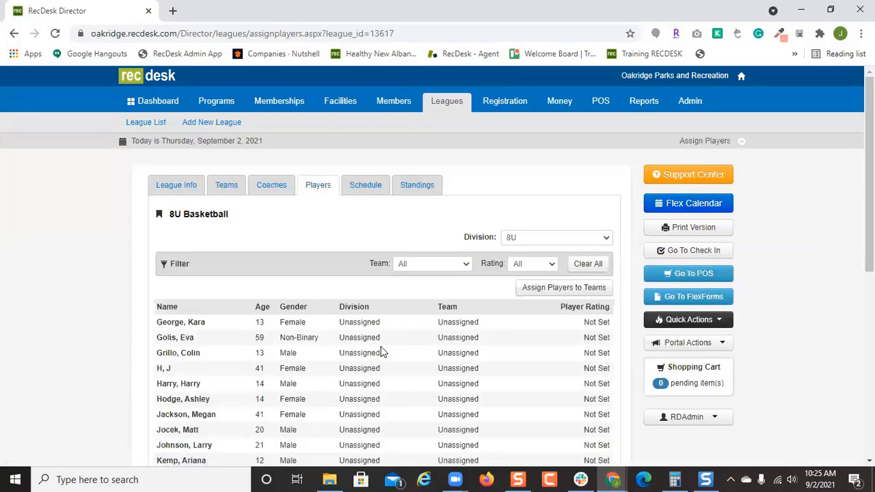
pyautogui.scroll(-2, 482, 341)
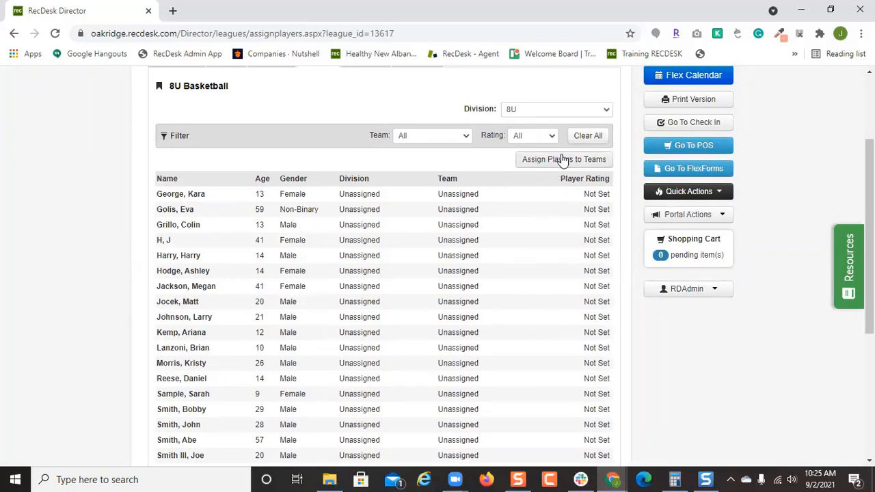
pyautogui.click(562, 159)
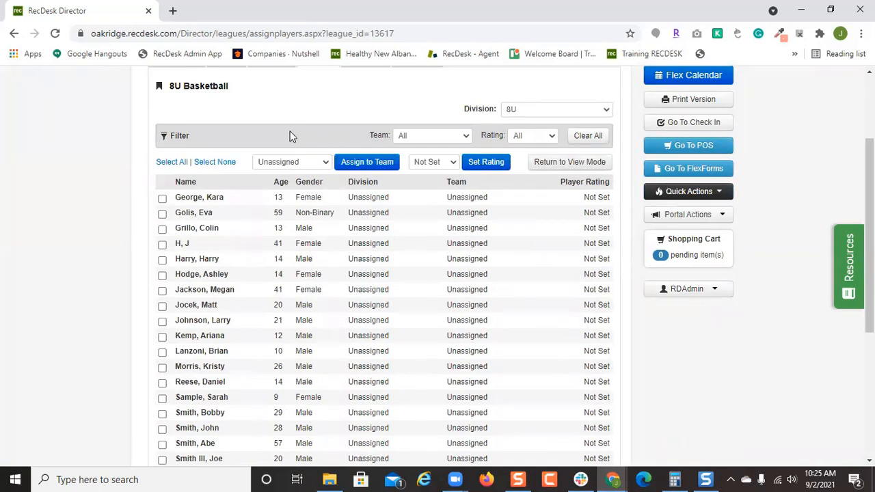
pyautogui.click(408, 137)
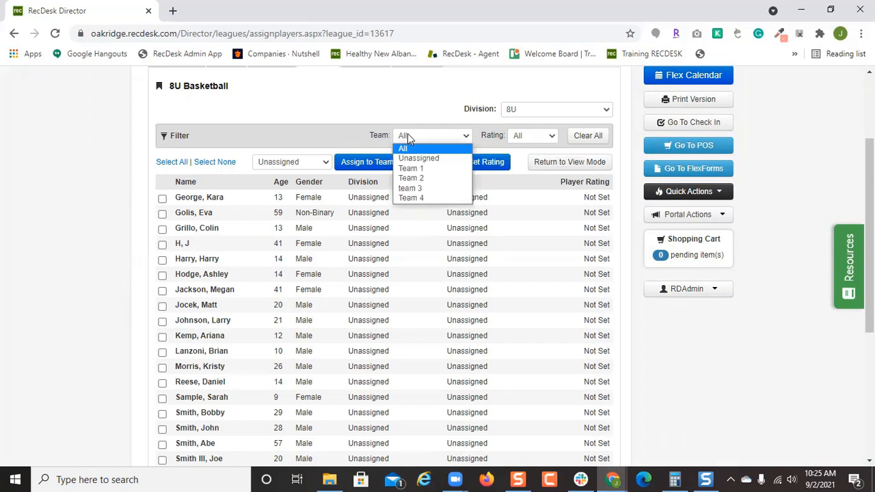
pyautogui.click(439, 158)
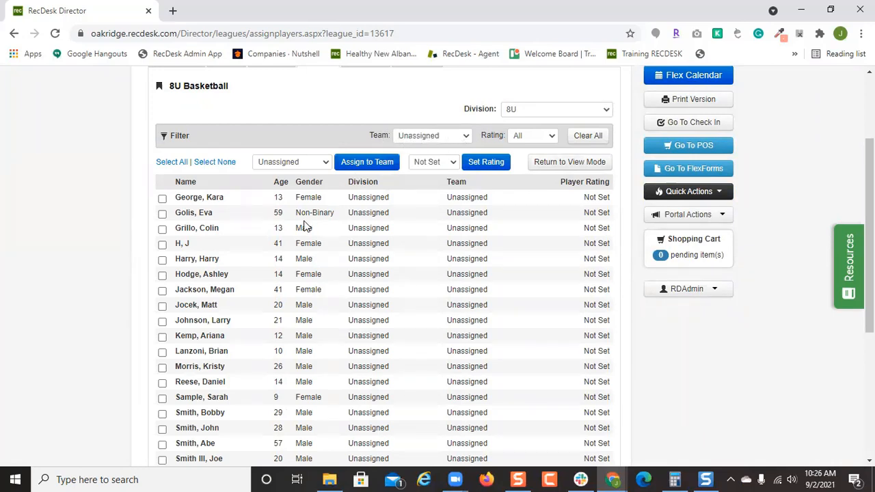
# Assign eight unassigned players to Team 1.
pyautogui.click(162, 213)
pyautogui.click(162, 275)
pyautogui.click(162, 321)
pyautogui.click(162, 351)
pyautogui.click(162, 368)
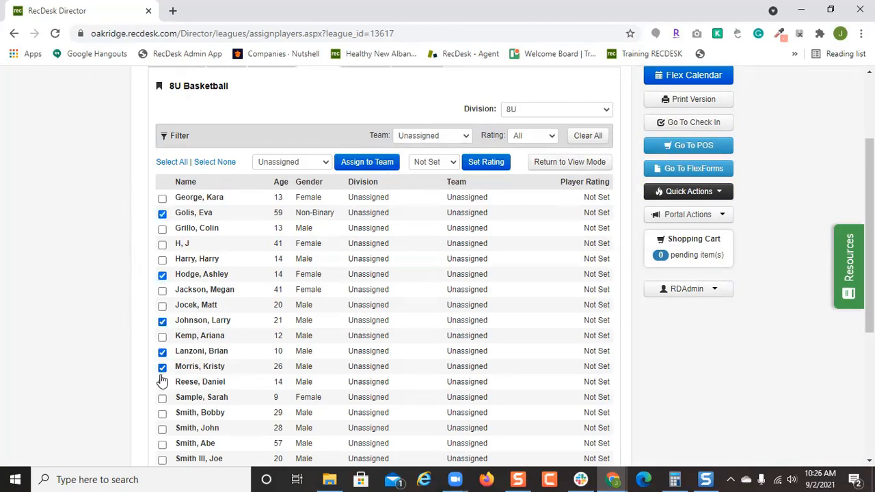
pyautogui.click(162, 413)
pyautogui.click(162, 429)
pyautogui.click(162, 444)
pyautogui.click(293, 164)
pyautogui.click(298, 182)
pyautogui.click(361, 167)
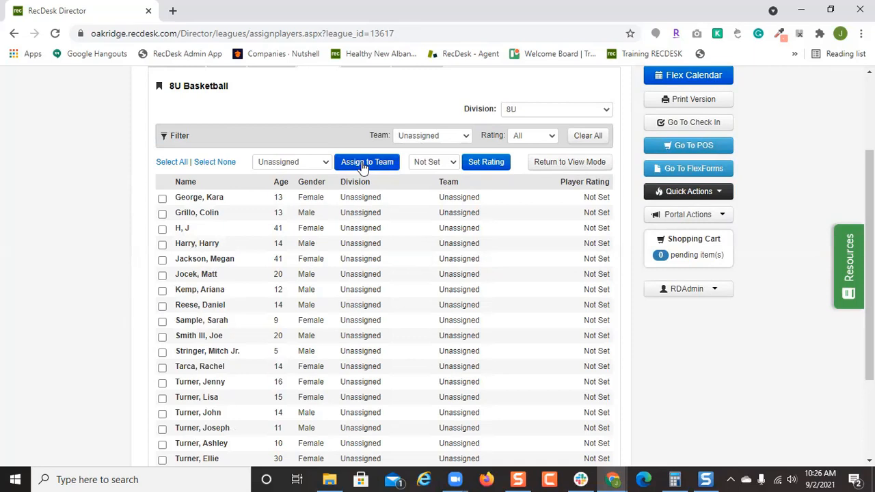
# Assign eight more players to Team 2.
pyautogui.click(162, 244)
pyautogui.click(162, 290)
pyautogui.click(162, 336)
pyautogui.click(162, 367)
pyautogui.click(162, 383)
pyautogui.click(162, 398)
pyautogui.click(162, 414)
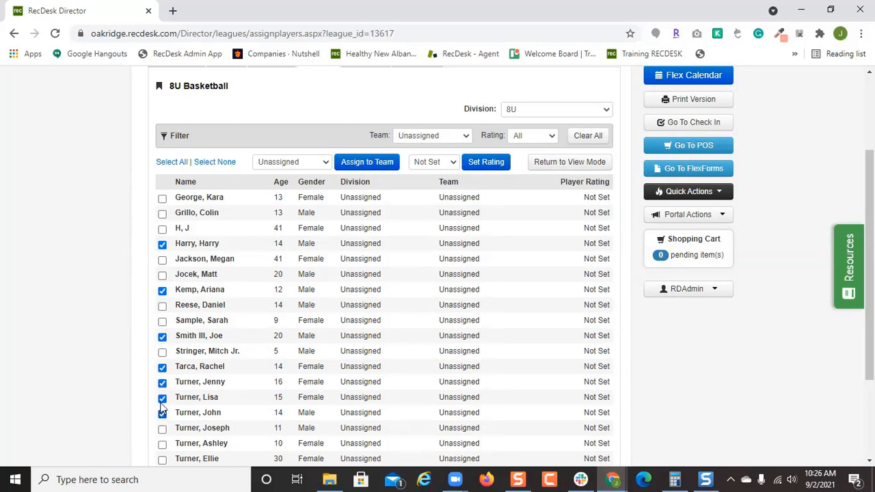
pyautogui.click(162, 199)
pyautogui.click(270, 162)
pyautogui.click(291, 198)
pyautogui.click(353, 164)
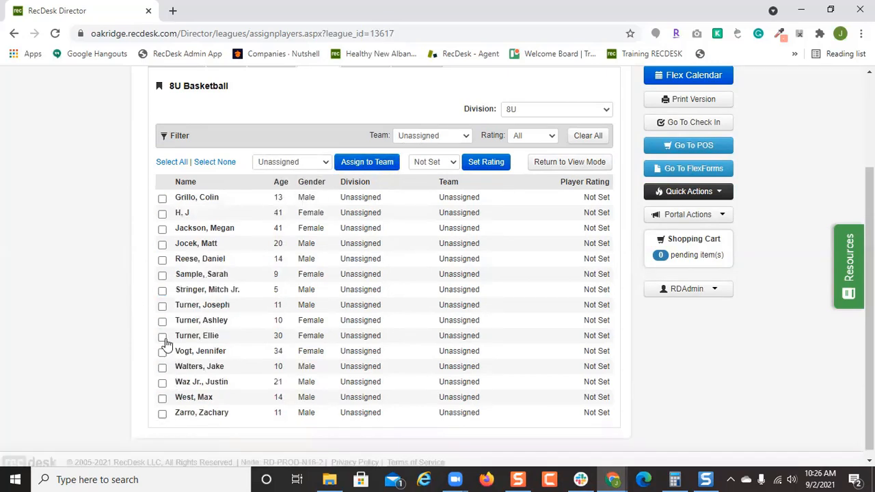
# Assign seven players to team 3.
pyautogui.click(162, 322)
pyautogui.click(162, 306)
pyautogui.click(162, 291)
pyautogui.click(162, 260)
pyautogui.click(162, 229)
pyautogui.click(162, 213)
pyautogui.click(162, 197)
pyautogui.click(293, 162)
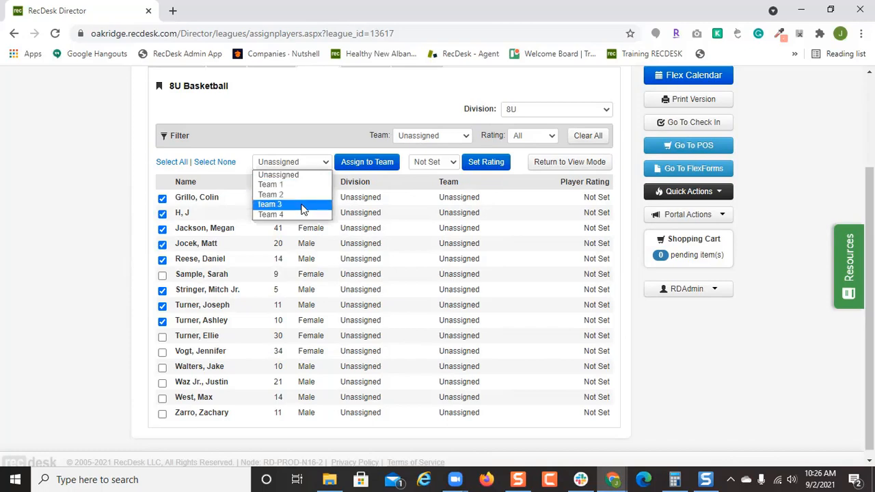
pyautogui.click(303, 204)
pyautogui.click(352, 164)
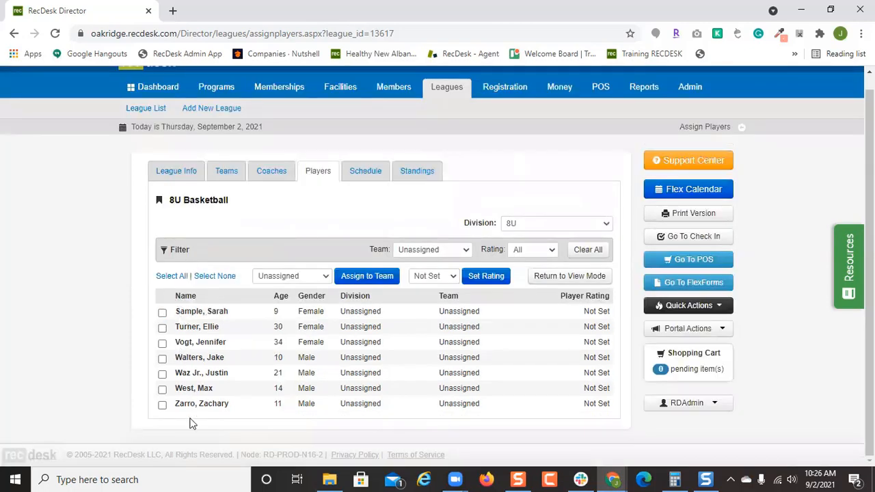
# Assign all remaining players to Team 4, then show players from all teams.
pyautogui.click(171, 276)
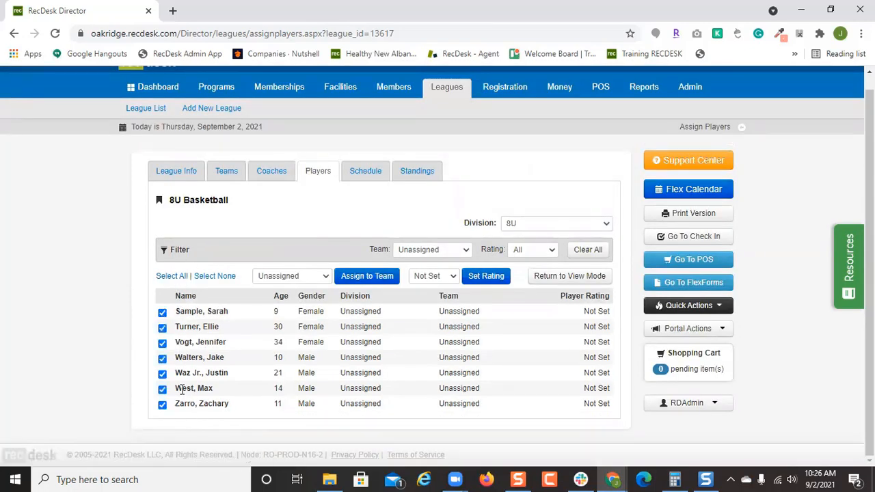
pyautogui.click(281, 276)
pyautogui.click(293, 329)
pyautogui.click(359, 279)
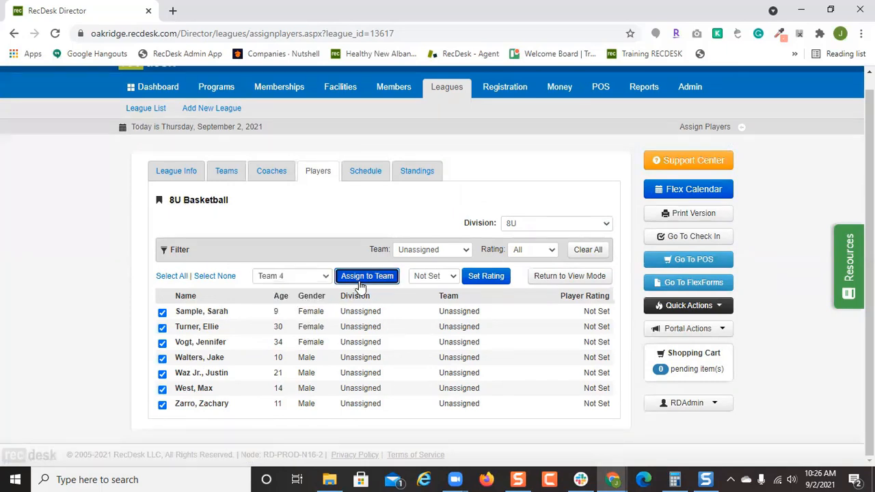
pyautogui.click(444, 252)
pyautogui.click(444, 263)
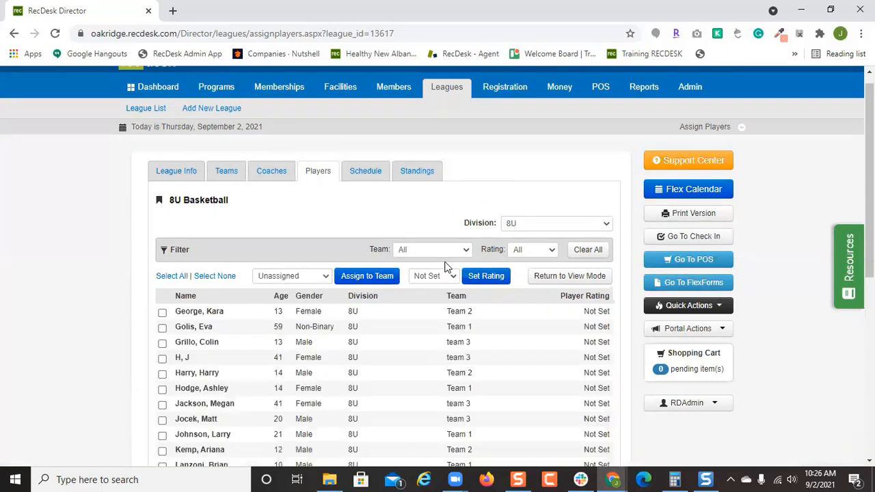
# Give three selected players a player rating of 1.
pyautogui.scroll(-2, 444, 263)
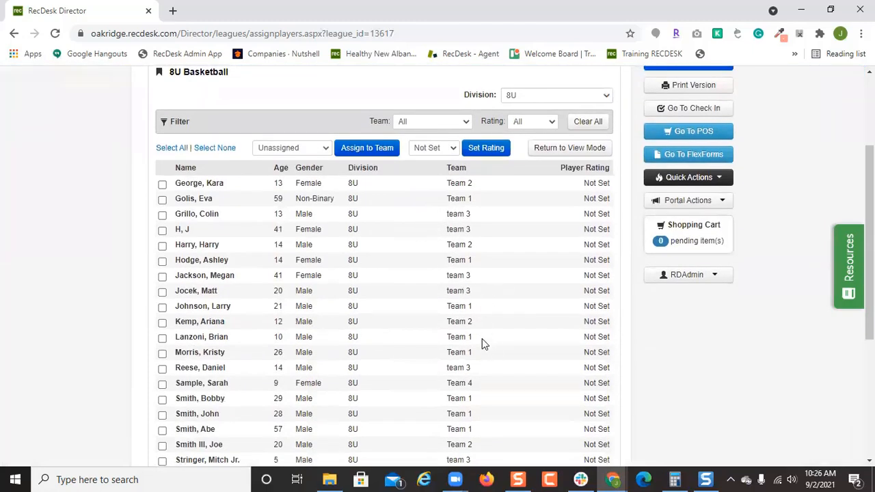
pyautogui.scroll(-4, 476, 352)
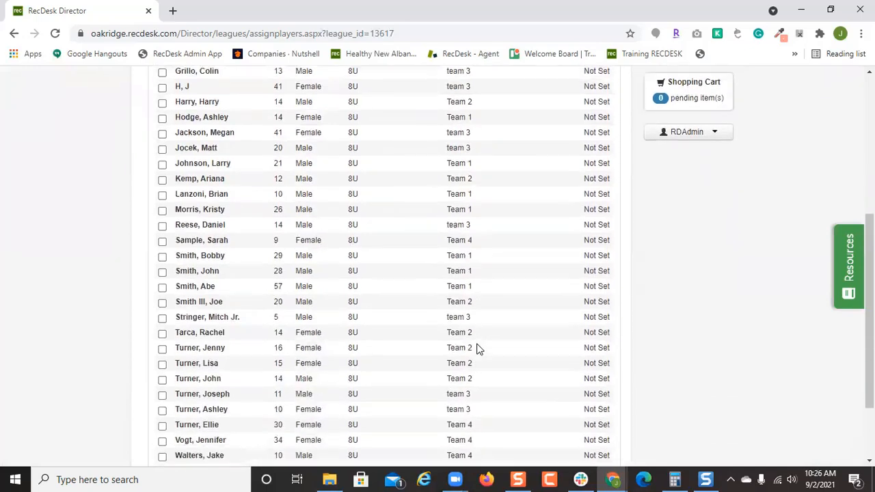
pyautogui.scroll(5, 478, 349)
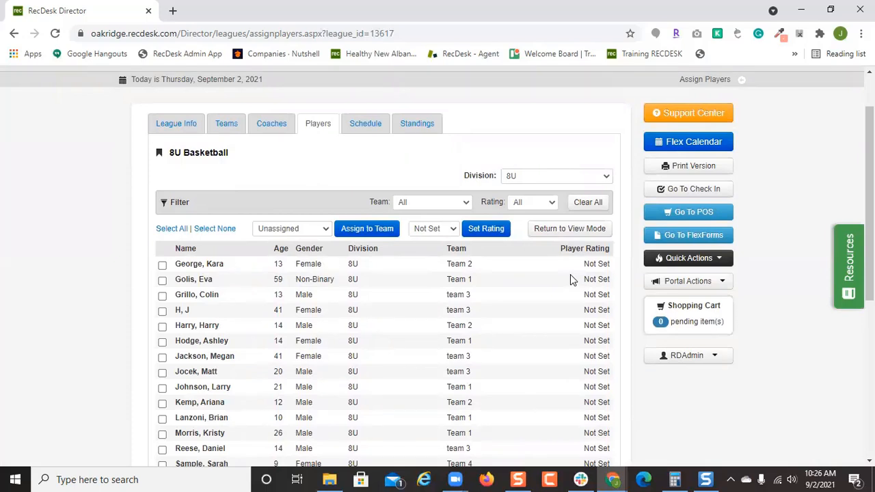
pyautogui.click(162, 266)
pyautogui.click(162, 311)
pyautogui.click(162, 342)
pyautogui.click(450, 230)
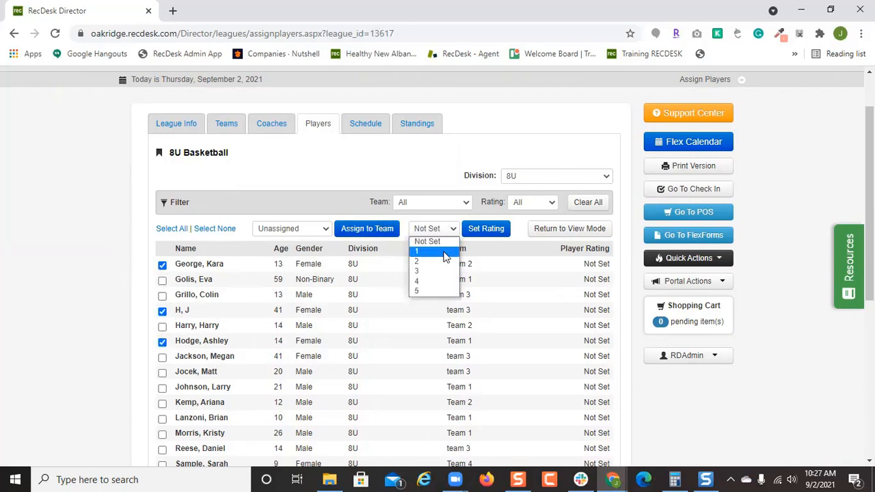
pyautogui.click(445, 252)
pyautogui.click(484, 229)
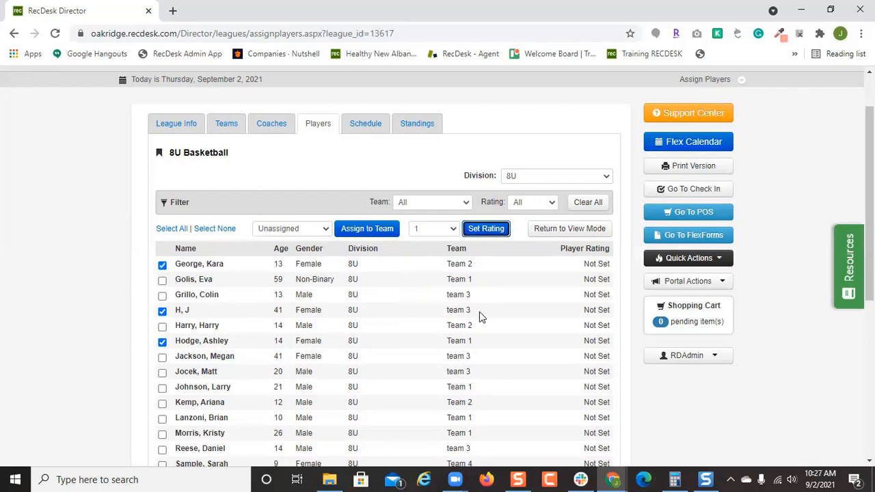
pyautogui.click(366, 125)
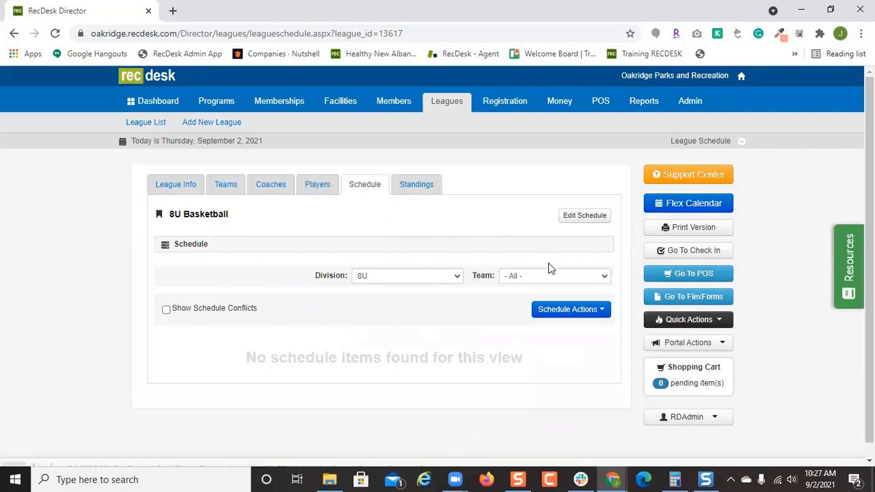
# Edit the schedule and select PowerUp Training Field 1 and Field 2 as locations.
pyautogui.click(582, 217)
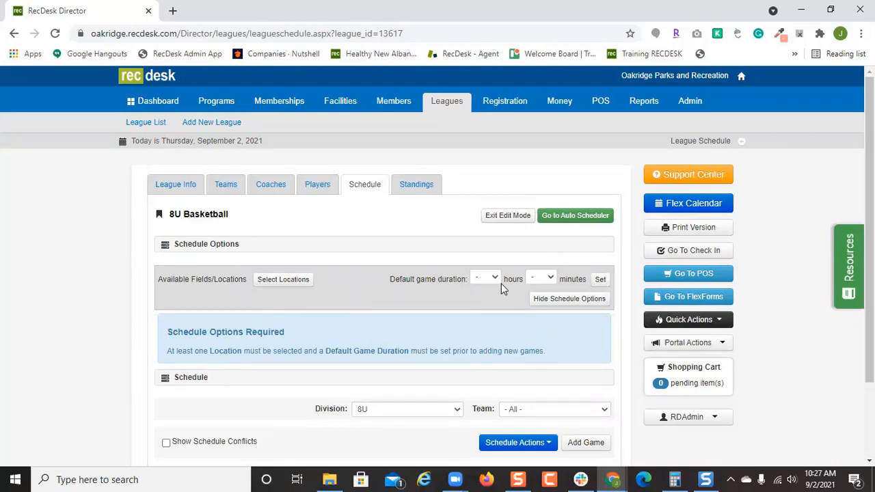
pyautogui.click(304, 280)
pyautogui.scroll(-9, 468, 294)
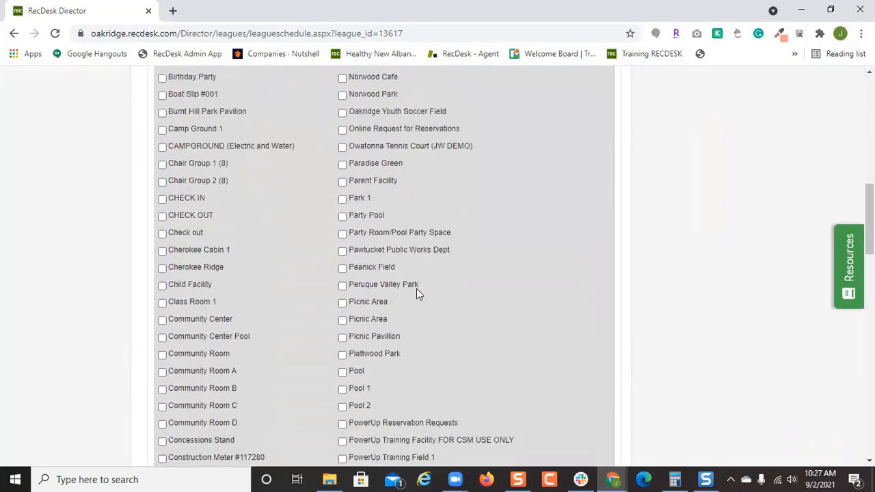
pyautogui.scroll(-4, 417, 288)
pyautogui.click(423, 236)
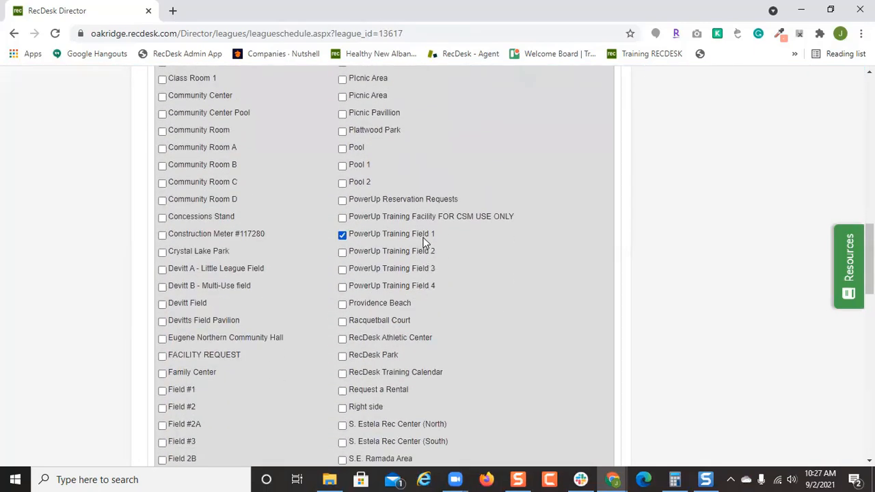
pyautogui.click(420, 250)
pyautogui.scroll(-5, 567, 346)
pyautogui.scroll(-8, 599, 358)
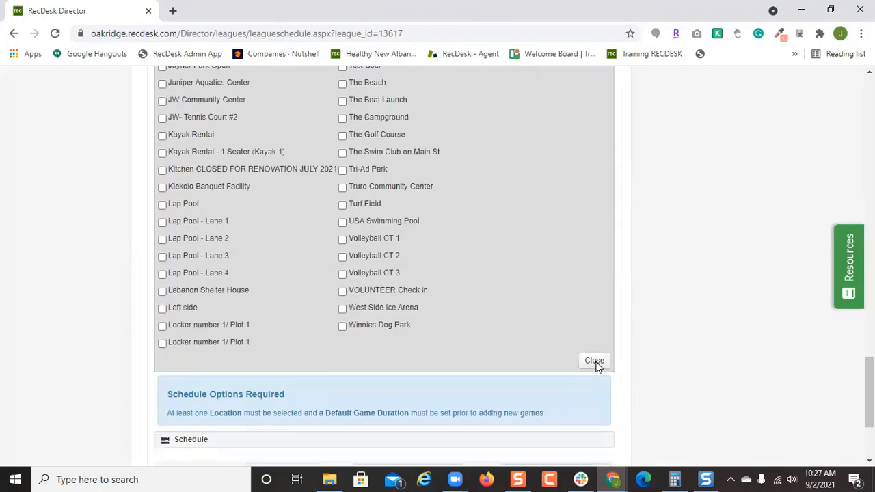
pyautogui.click(594, 199)
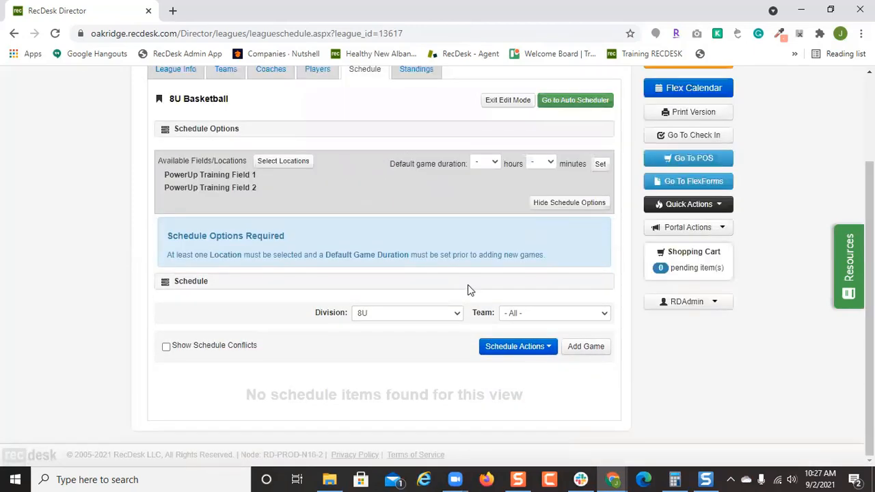
pyautogui.scroll(2, 469, 289)
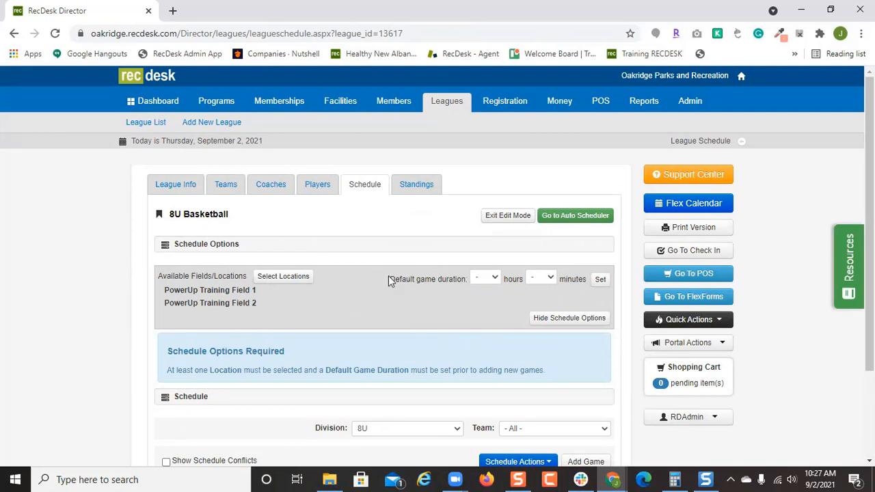
# Set the default game duration to 1 hour and 15 minutes.
pyautogui.click(490, 279)
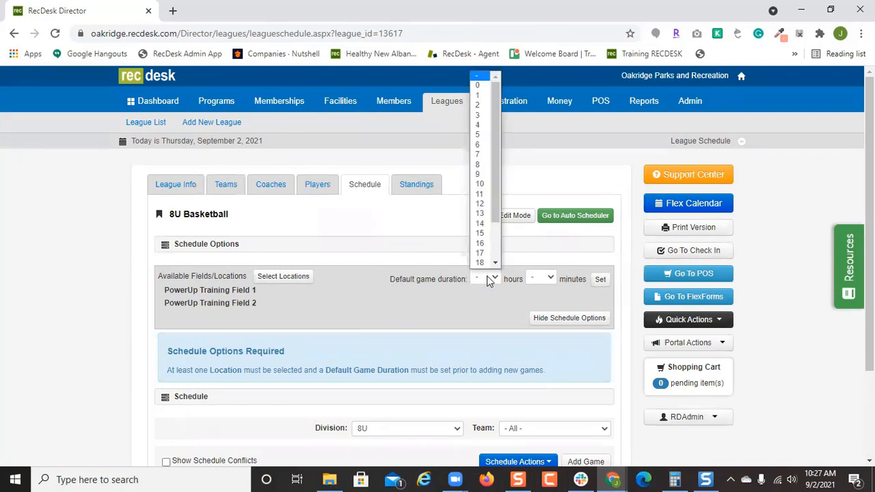
pyautogui.click(478, 95)
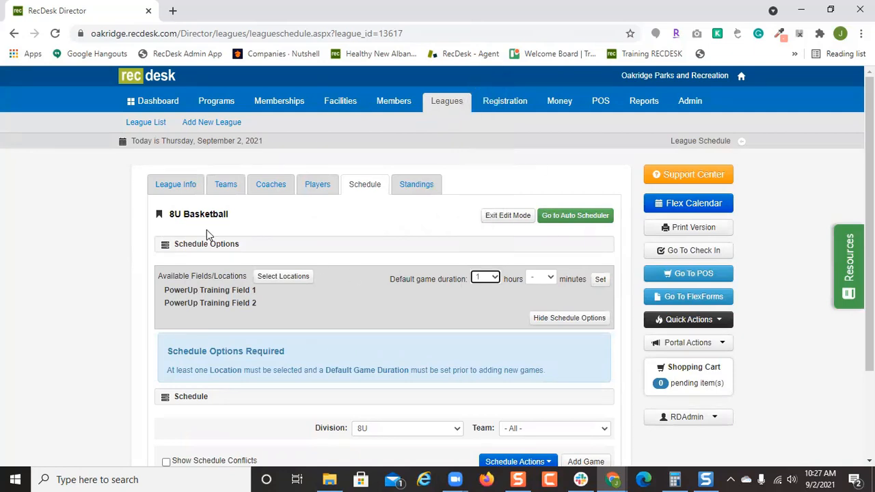
pyautogui.click(542, 278)
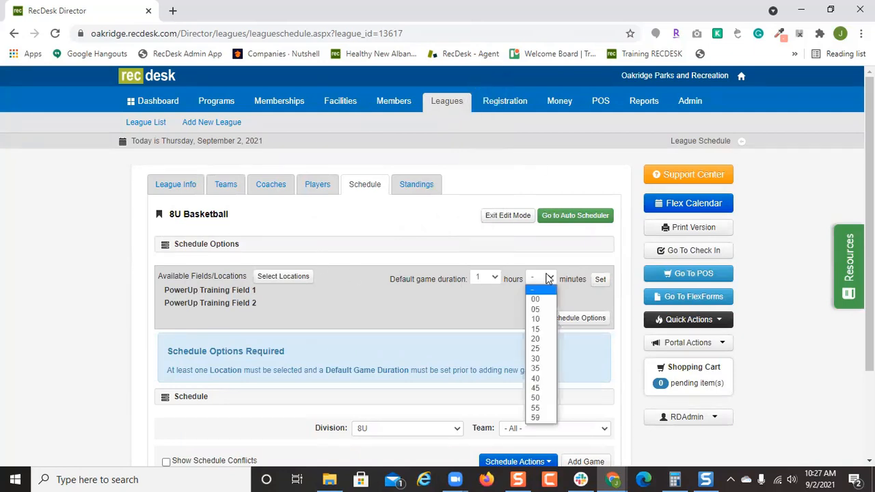
pyautogui.click(540, 329)
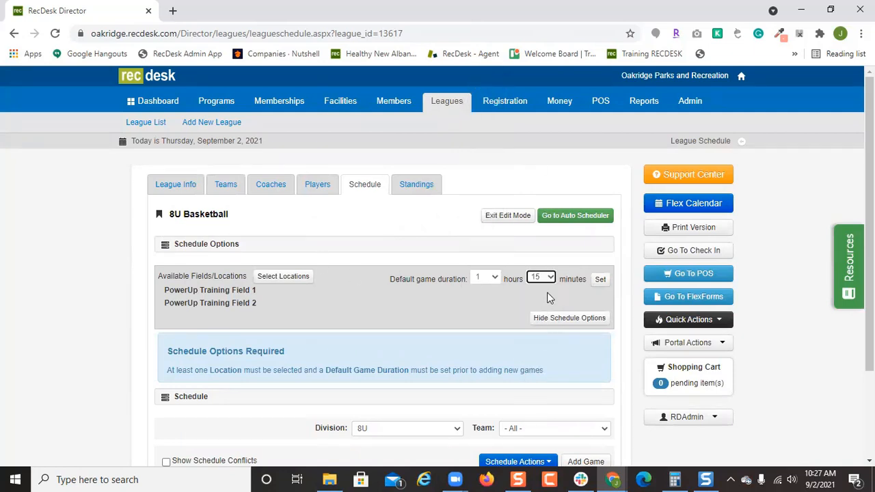
pyautogui.click(600, 280)
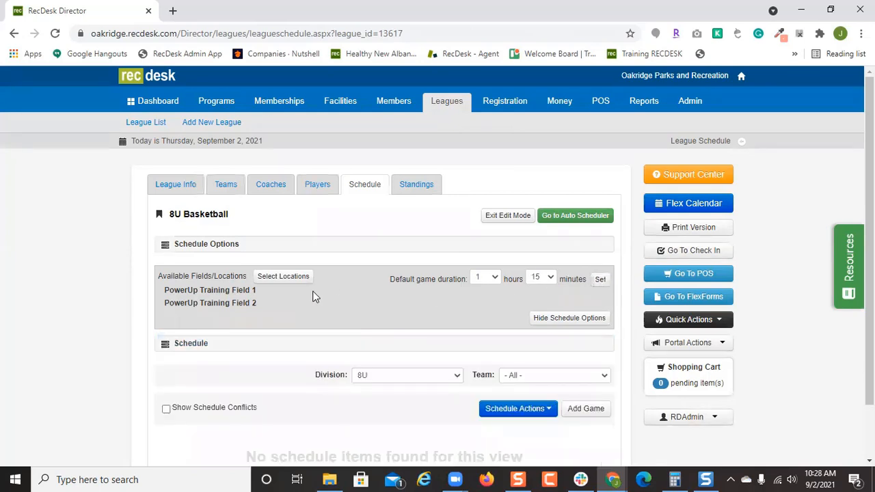
pyautogui.click(550, 279)
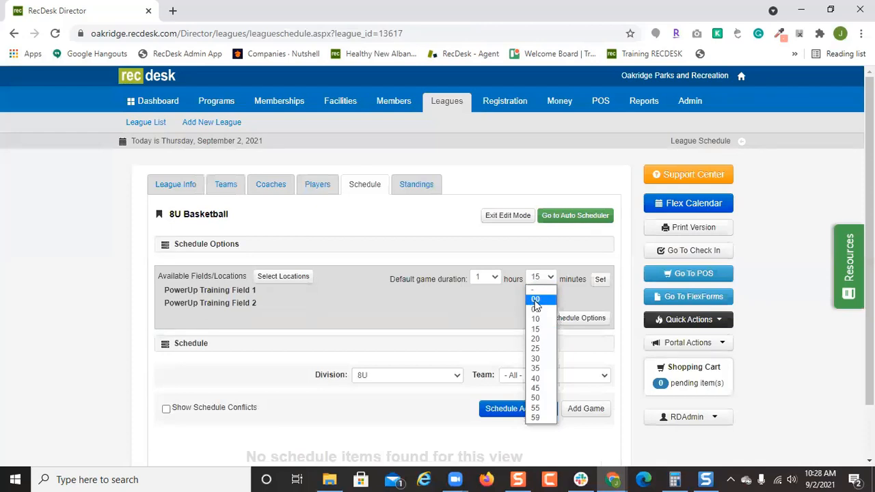
pyautogui.click(581, 276)
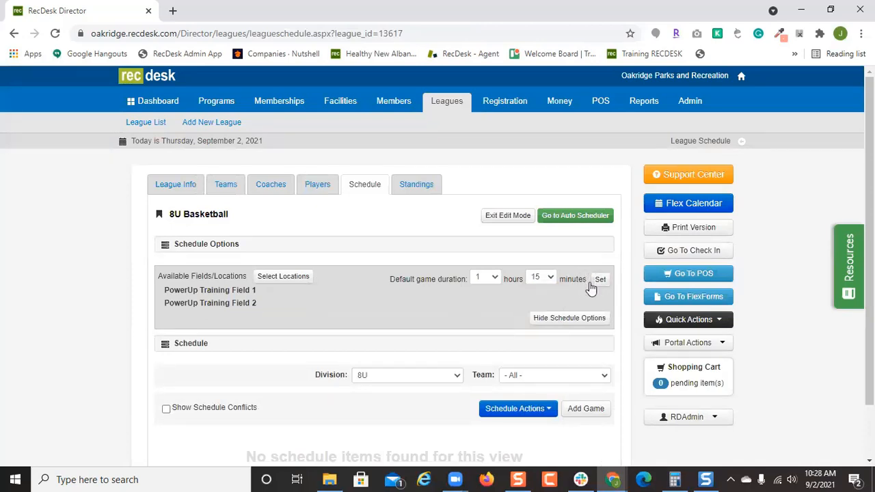
pyautogui.scroll(-2, 590, 302)
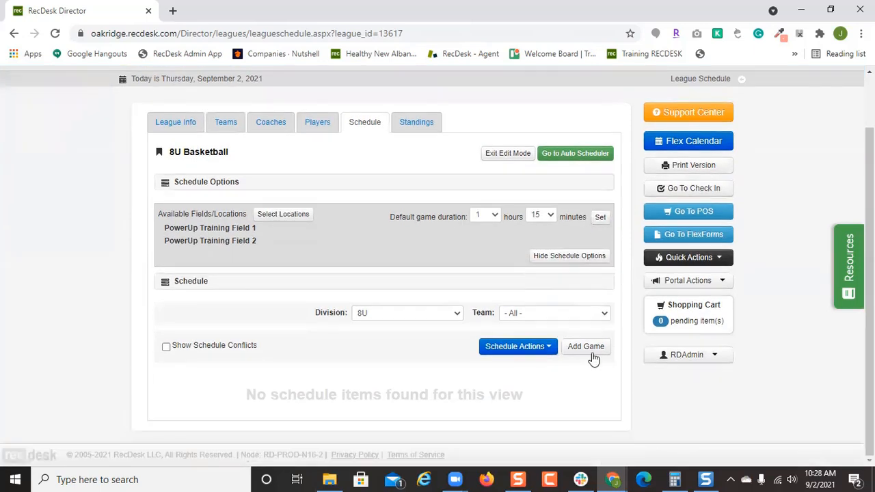
pyautogui.click(583, 156)
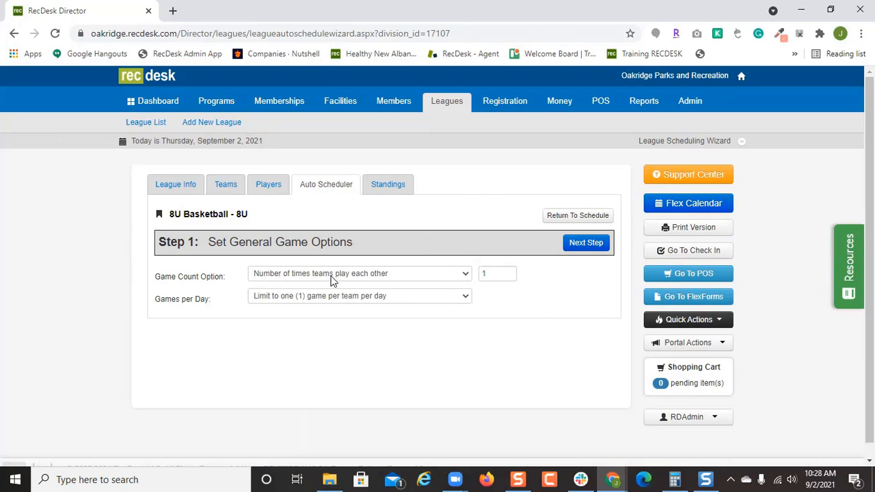
# Have each team play the same number of games, 10, at most one per day.
pyautogui.click(435, 280)
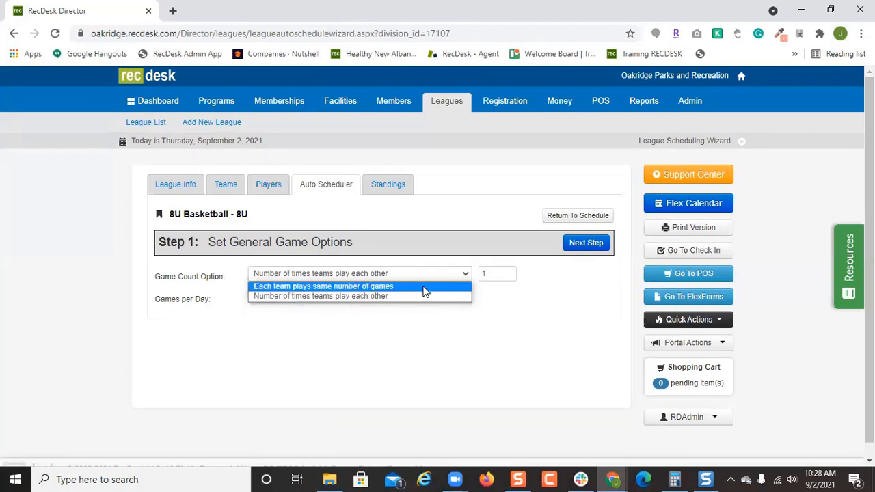
pyautogui.click(425, 286)
pyautogui.click(506, 274)
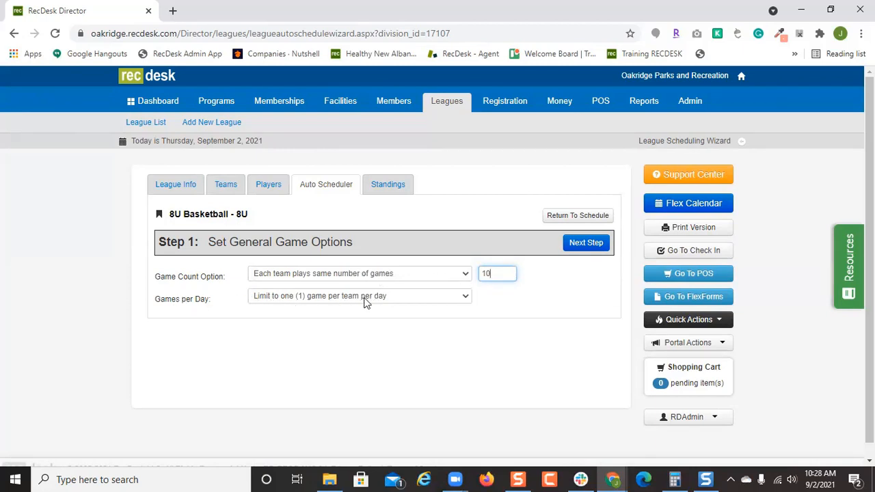
pyautogui.click(406, 298)
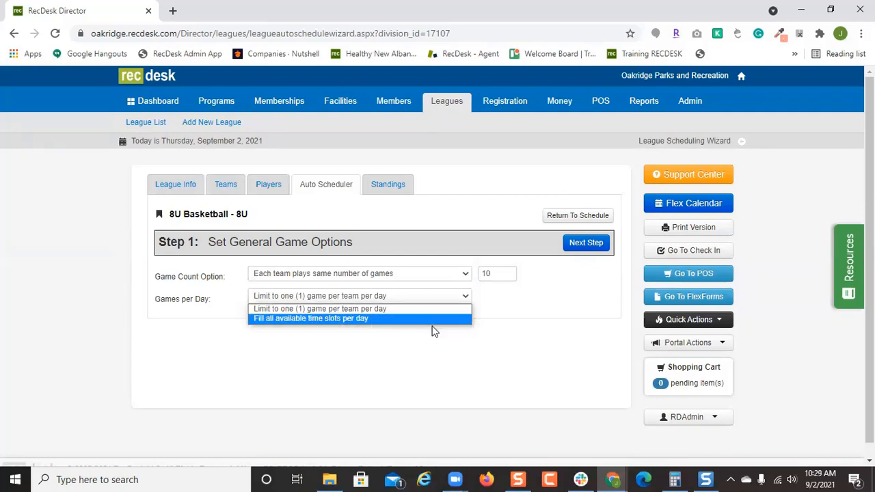
pyautogui.click(576, 287)
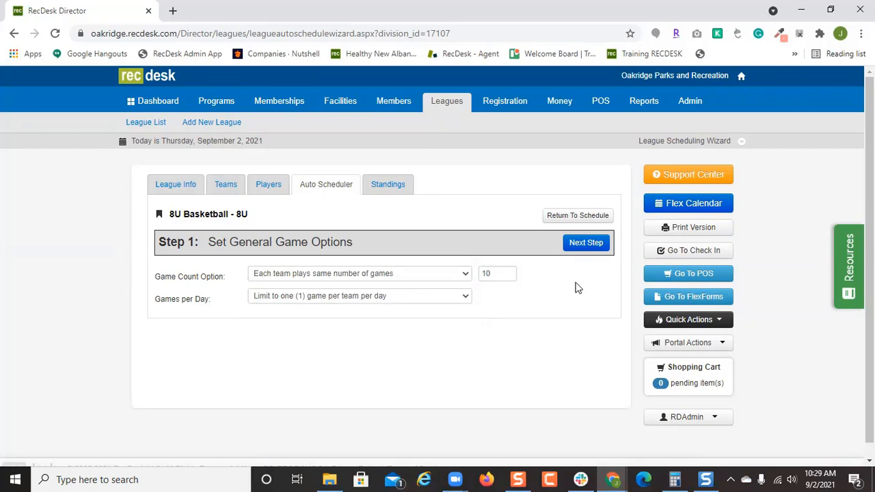
# Move to time slot assignment and set the date range from October 1 to December 31, 2021.
pyautogui.click(585, 243)
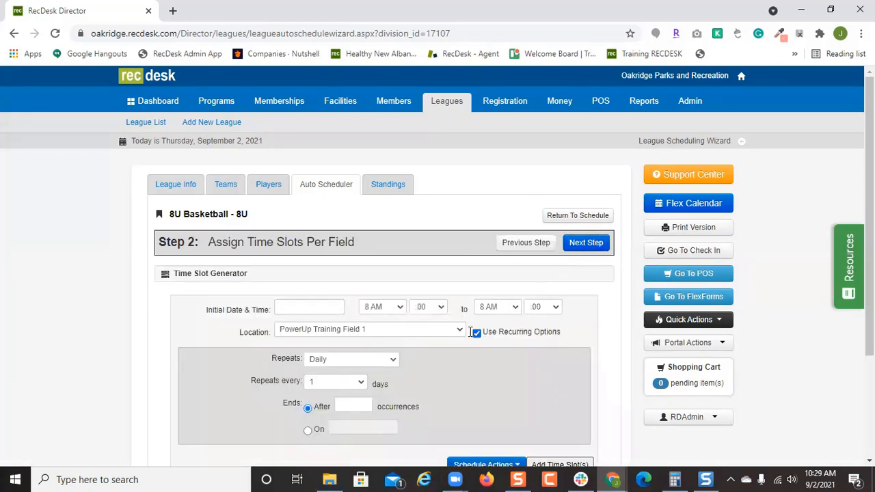
pyautogui.scroll(-2, 497, 342)
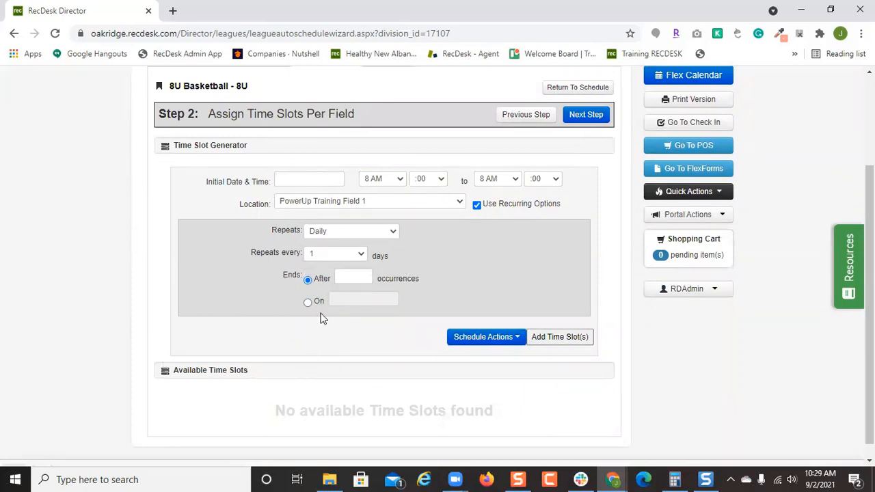
pyautogui.click(322, 177)
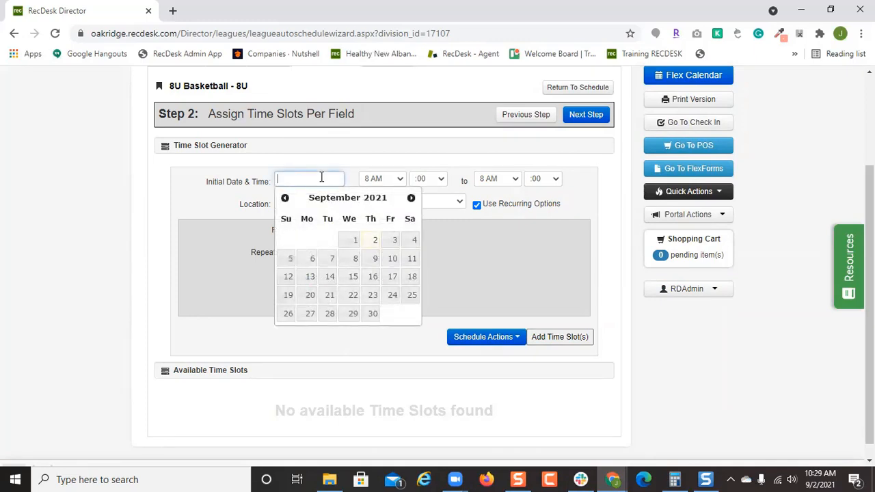
pyautogui.click(410, 198)
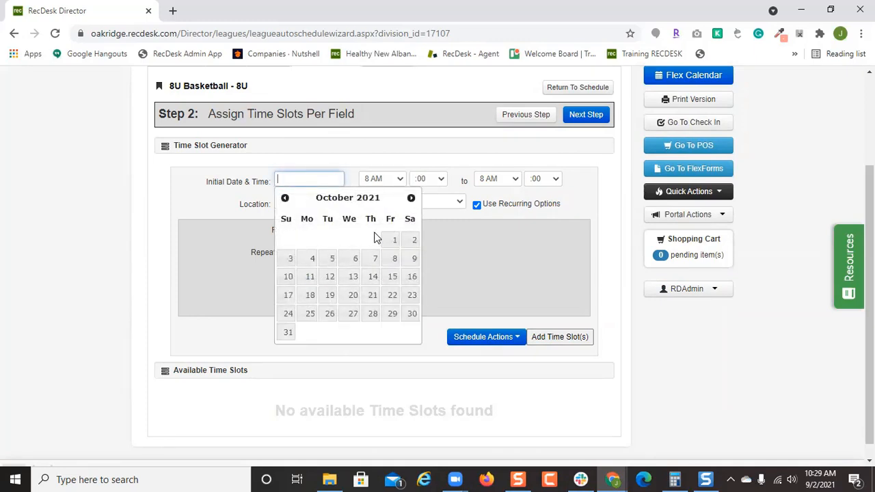
pyautogui.click(389, 240)
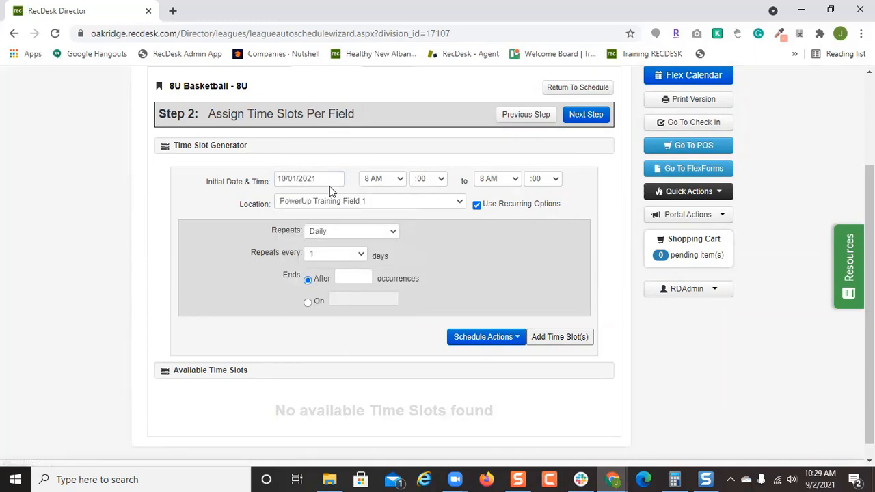
pyautogui.click(308, 302)
pyautogui.click(370, 300)
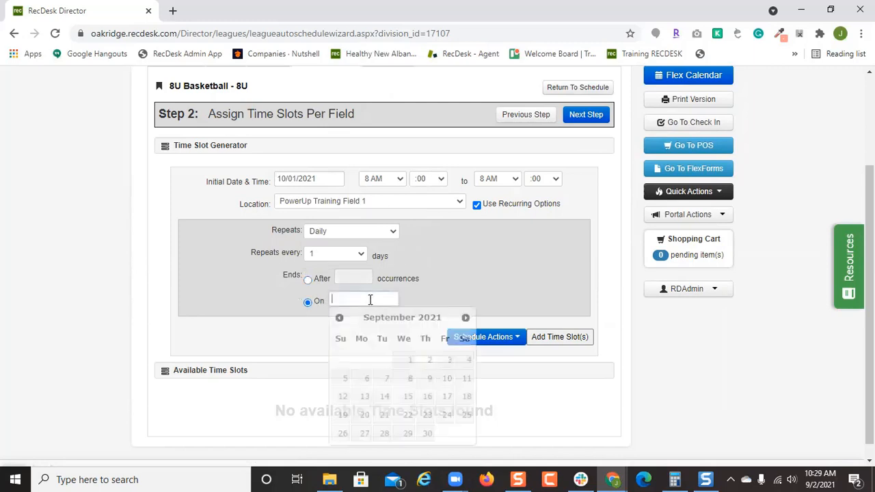
pyautogui.click(465, 319)
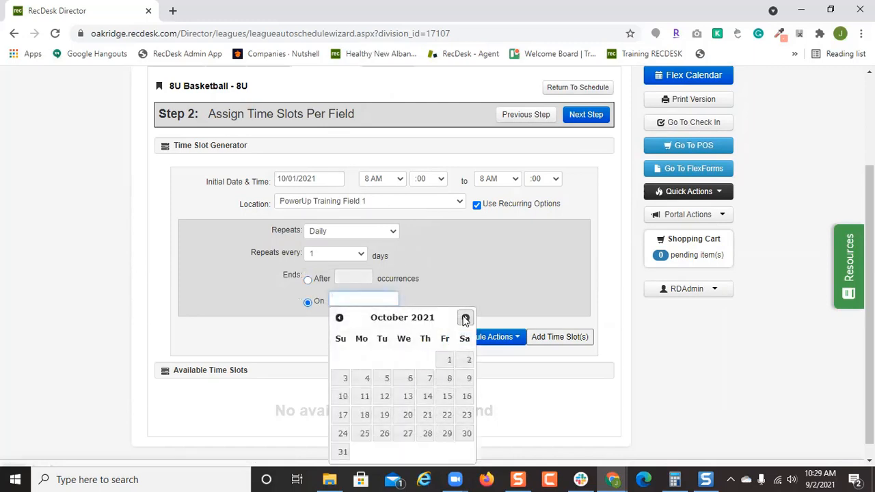
pyautogui.click(466, 318)
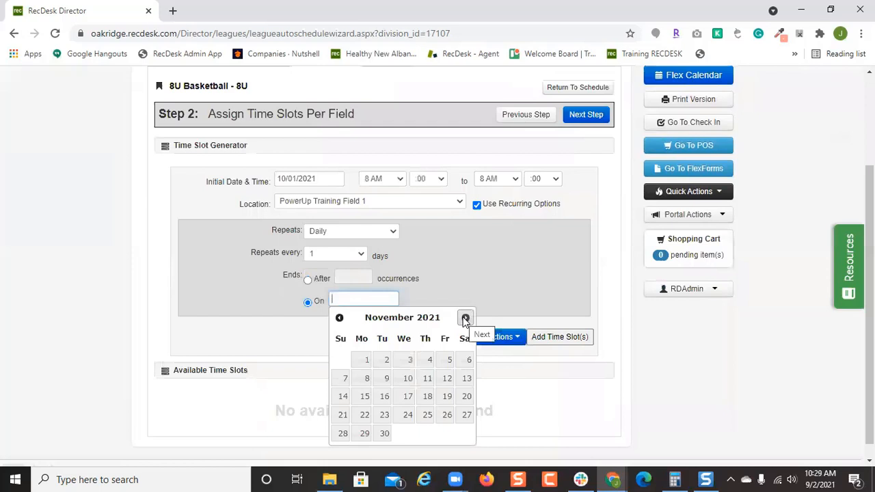
pyautogui.click(465, 318)
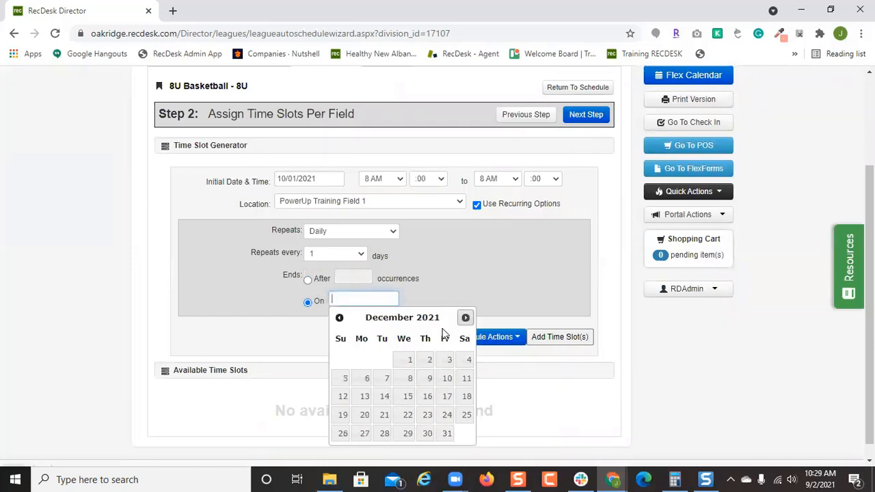
pyautogui.click(446, 433)
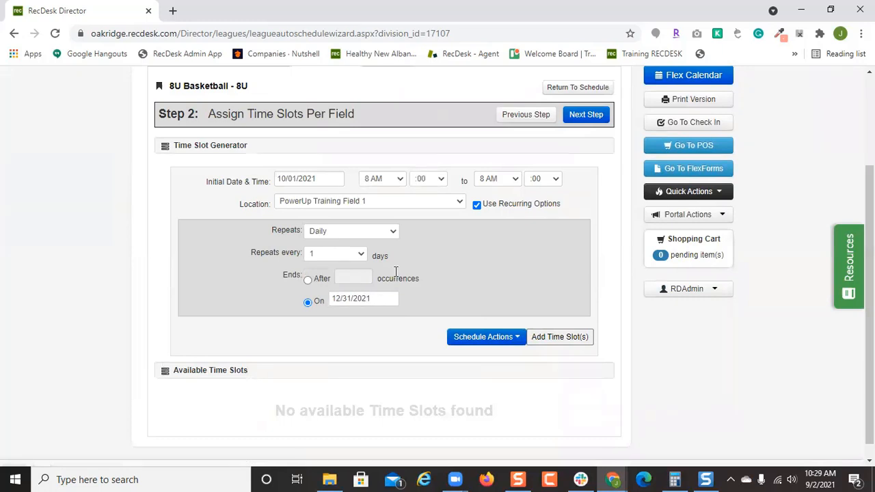
# Add weekly Saturday 10 AM slots on PowerUp Training Field 1.
pyautogui.click(393, 183)
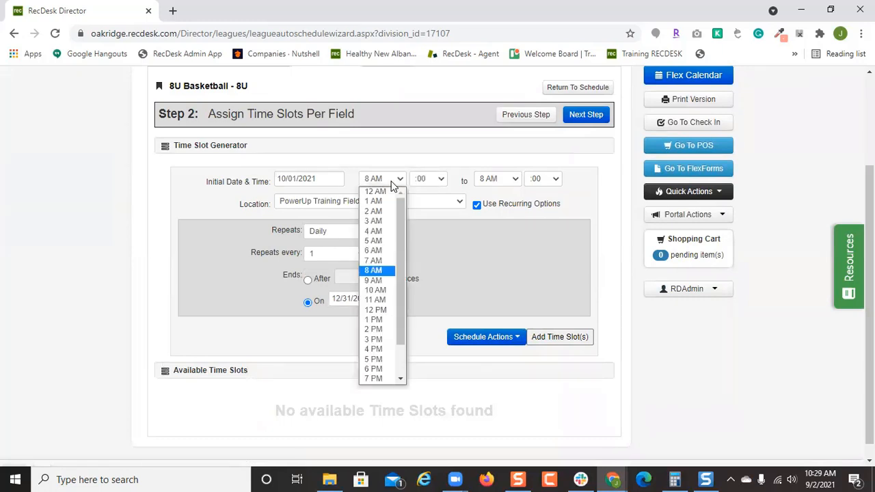
pyautogui.click(389, 290)
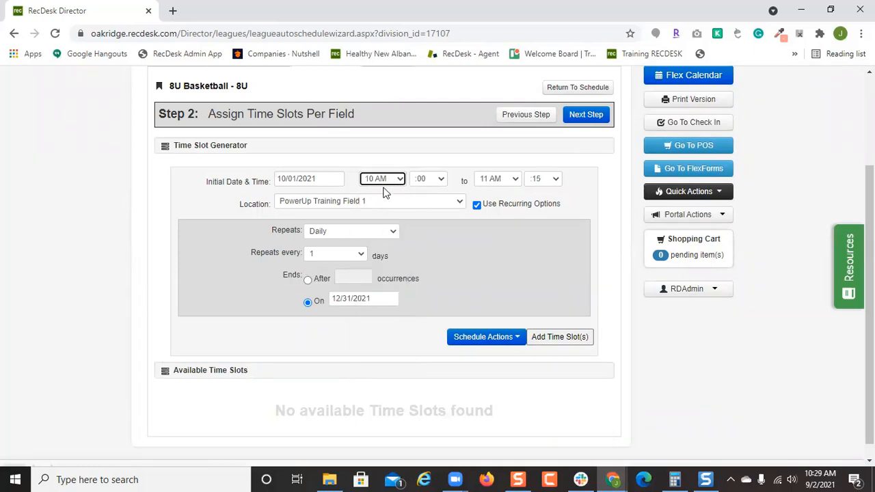
pyautogui.click(376, 233)
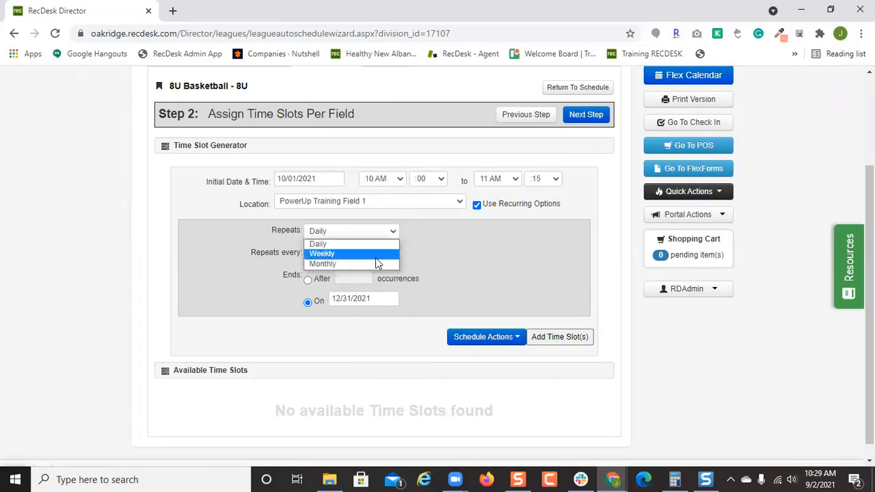
pyautogui.click(375, 256)
pyautogui.click(393, 277)
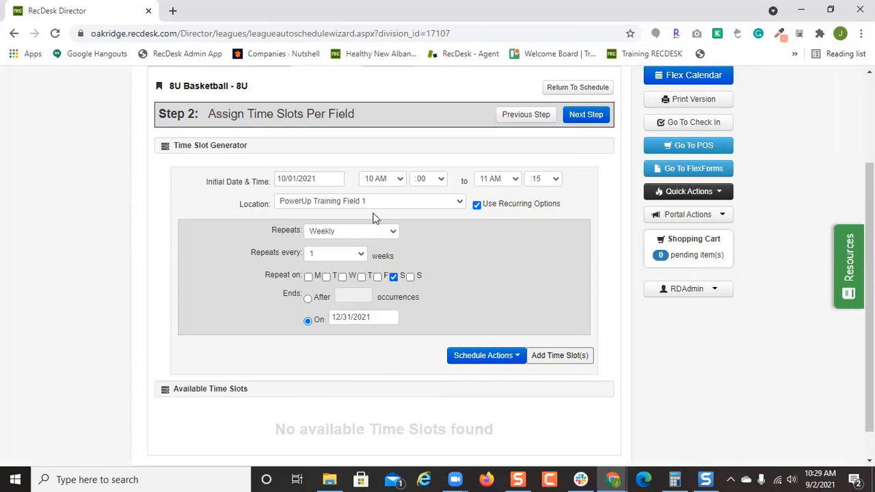
pyautogui.click(553, 360)
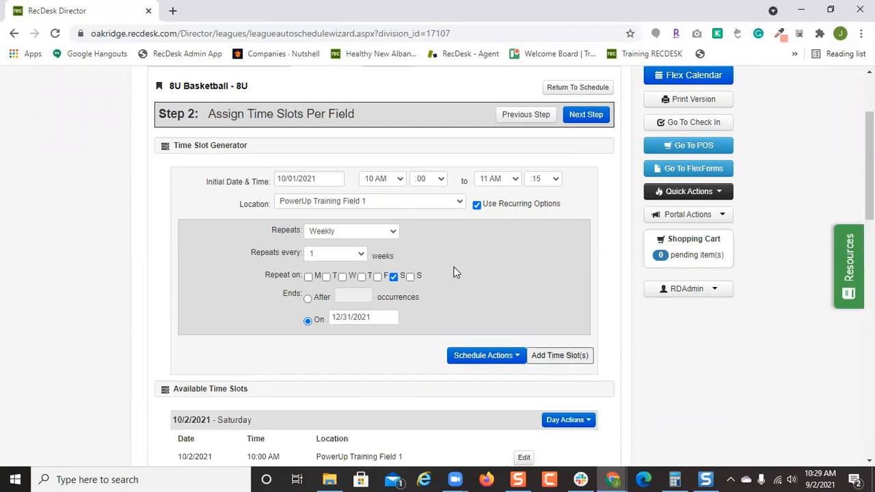
pyautogui.scroll(-1, 451, 272)
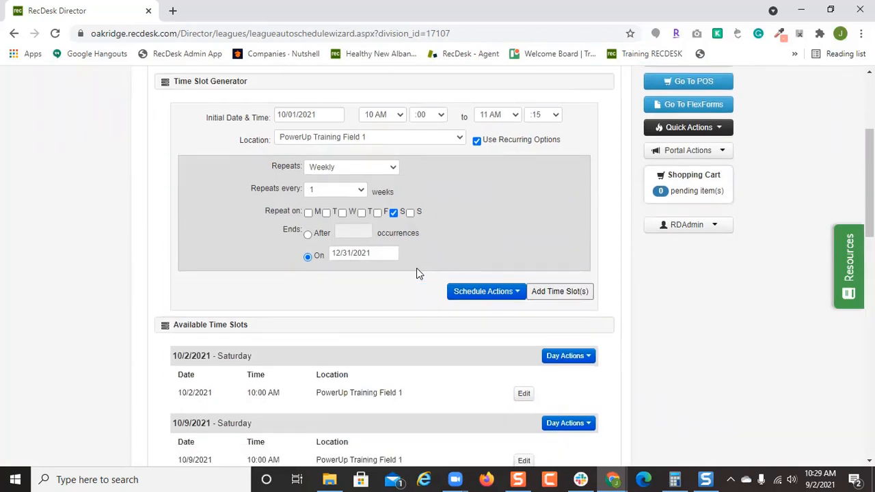
pyautogui.scroll(1, 419, 274)
pyautogui.scroll(-2, 418, 282)
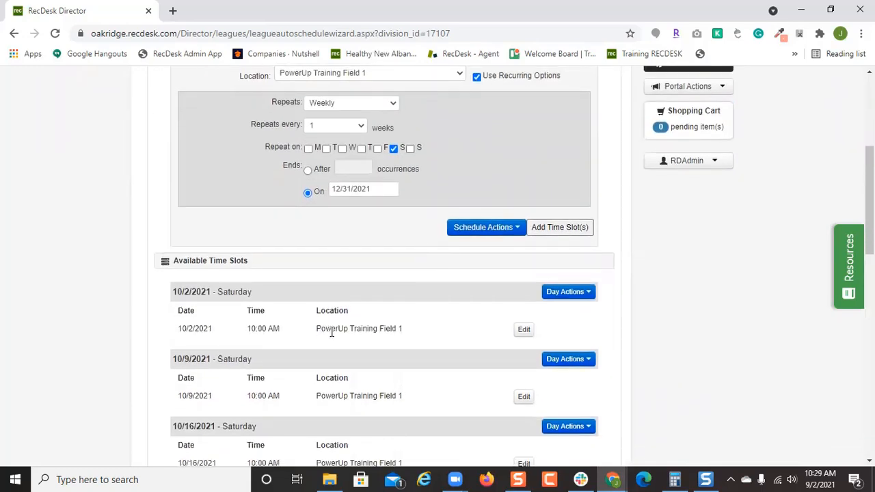
pyautogui.scroll(3, 447, 328)
pyautogui.click(410, 268)
# Add weekly Saturday 11 AM slots on PowerUp Training Field 2.
pyautogui.click(410, 287)
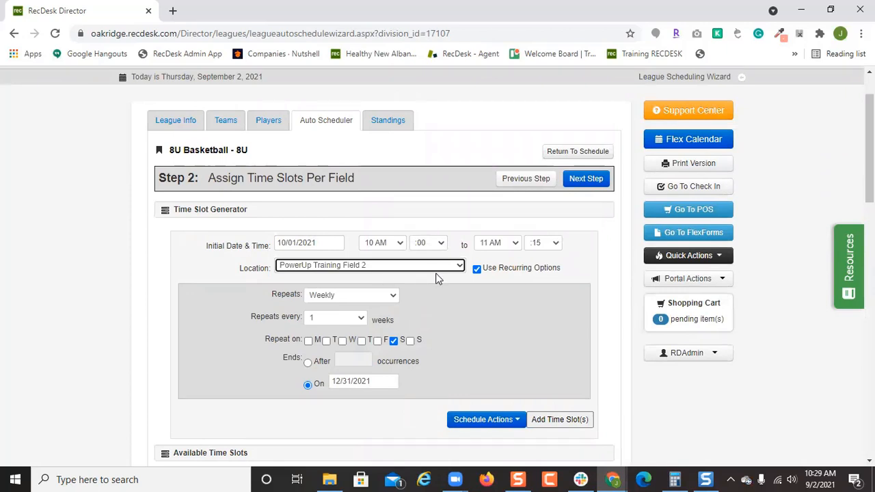
pyautogui.click(390, 245)
pyautogui.click(379, 364)
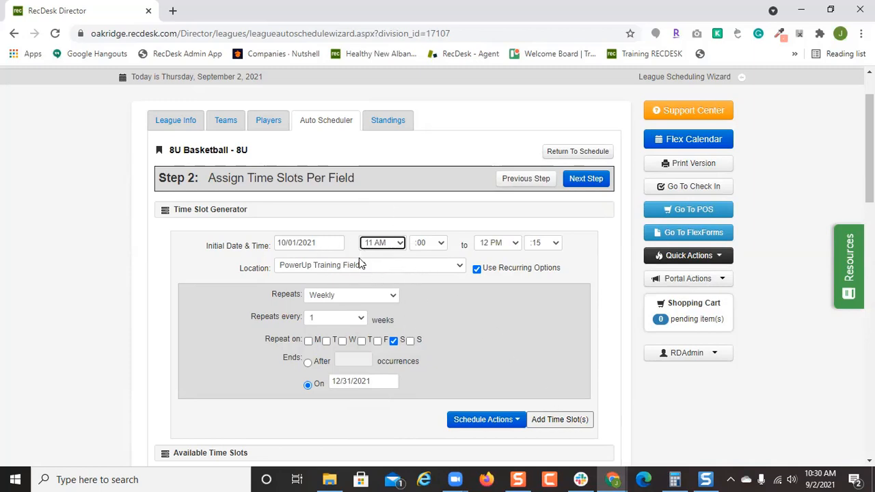
pyautogui.click(538, 418)
# Review the slot list, checking the 12/25/2021 day options without changing them.
pyautogui.scroll(-2, 538, 328)
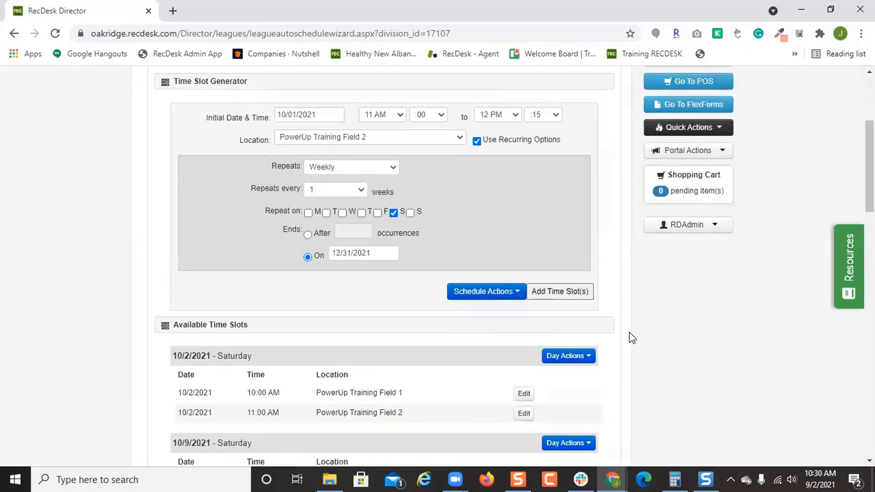
pyautogui.scroll(-2, 631, 336)
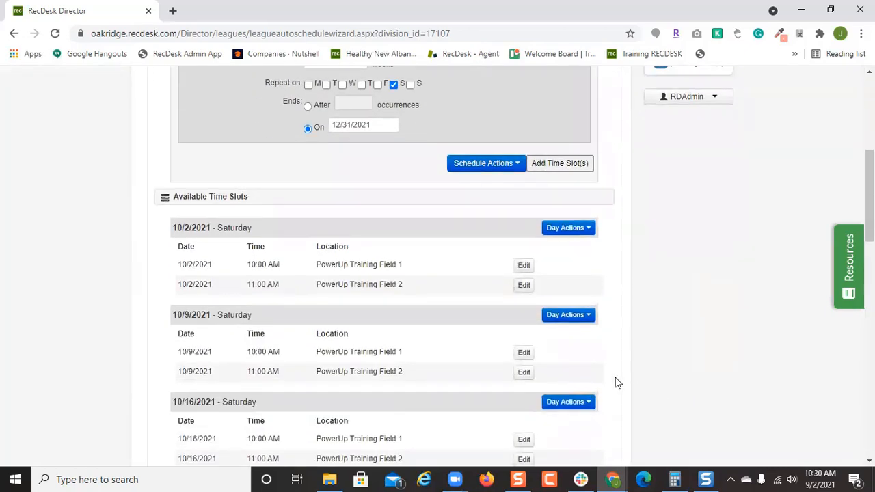
pyautogui.scroll(-7, 617, 383)
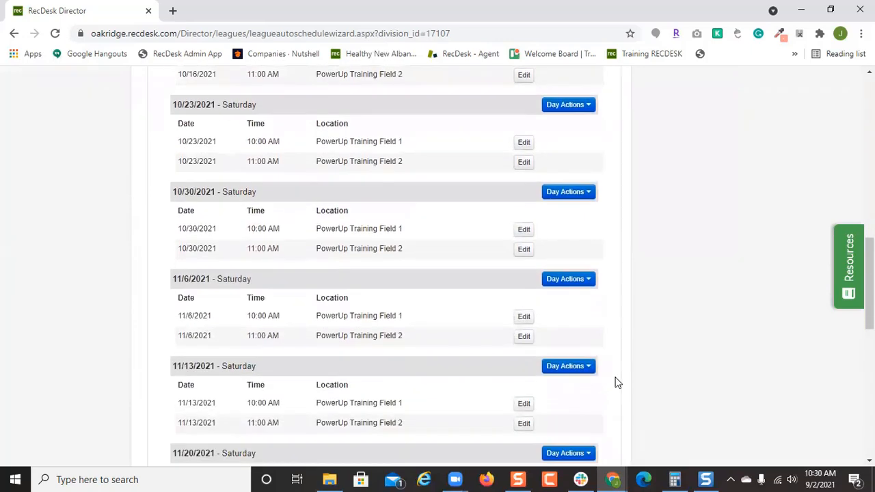
pyautogui.scroll(-7, 617, 382)
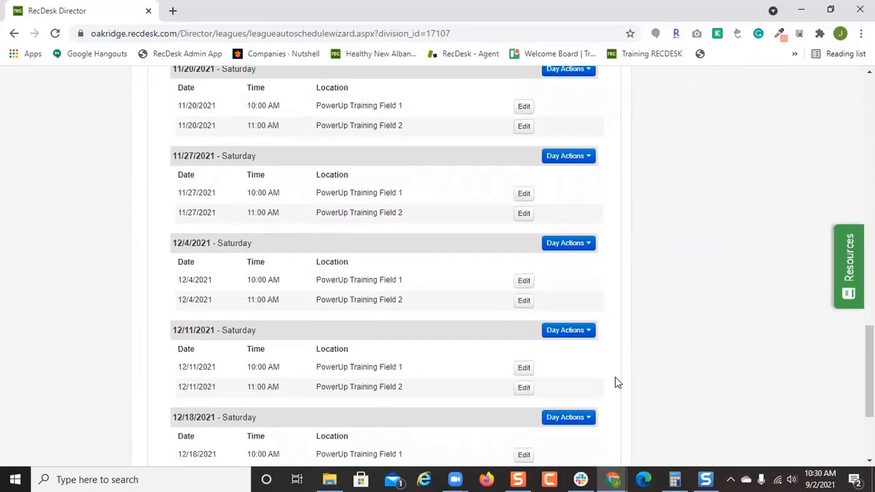
pyautogui.scroll(-1, 618, 383)
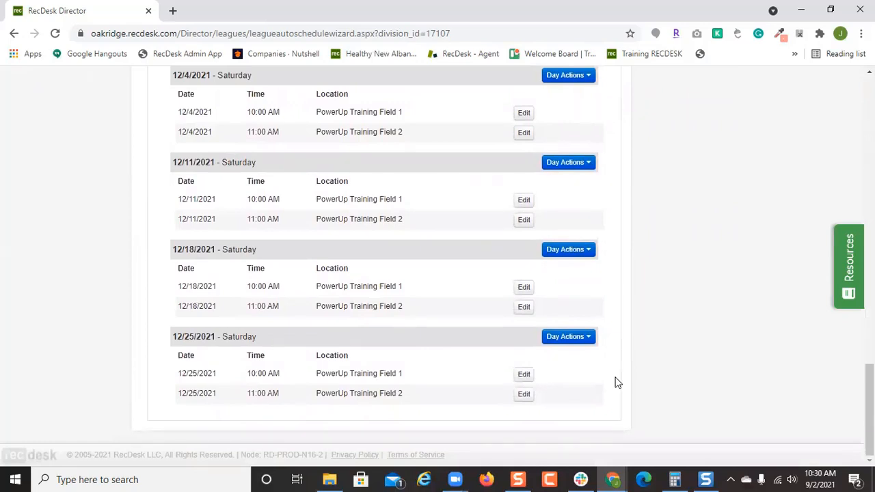
pyautogui.click(573, 339)
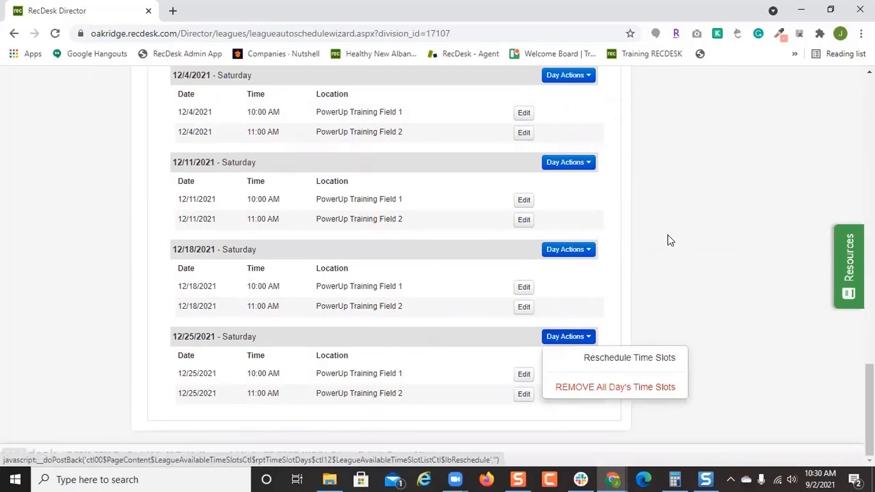
pyautogui.click(641, 240)
pyautogui.scroll(6, 641, 239)
pyautogui.scroll(10, 640, 238)
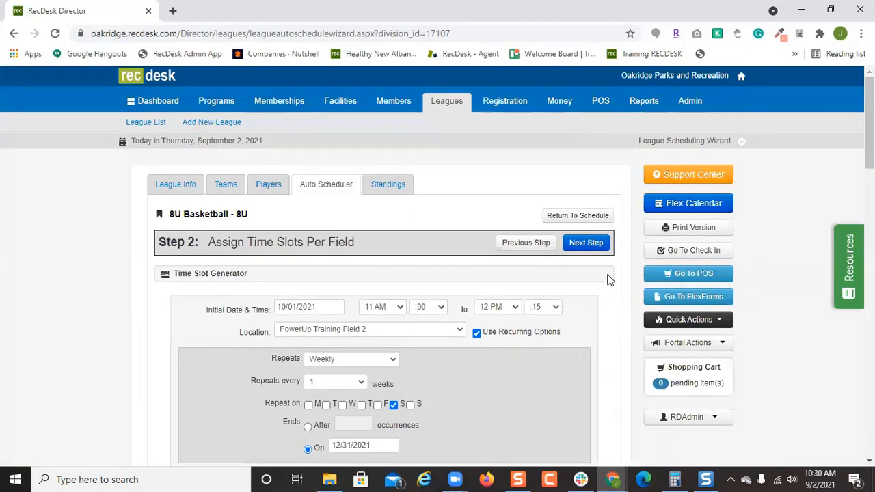
# Create the 8U Basketball schedule and open it to review the generated Saturday games.
pyautogui.click(599, 244)
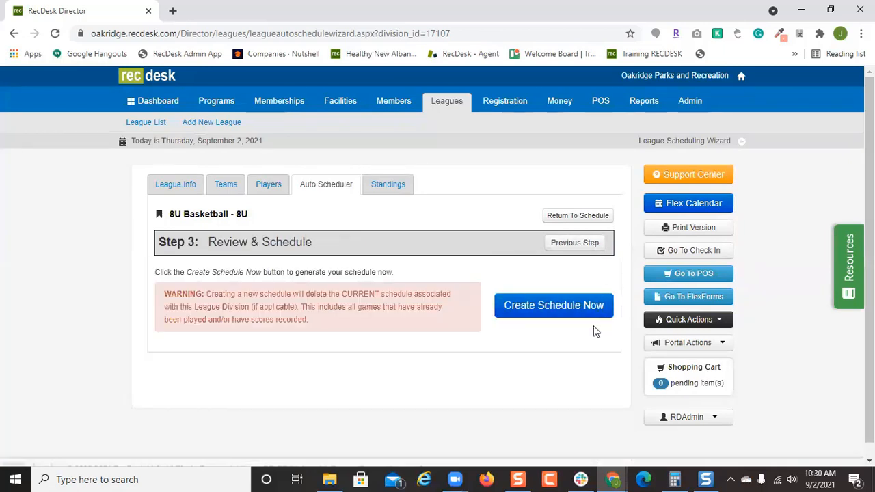
pyautogui.click(578, 313)
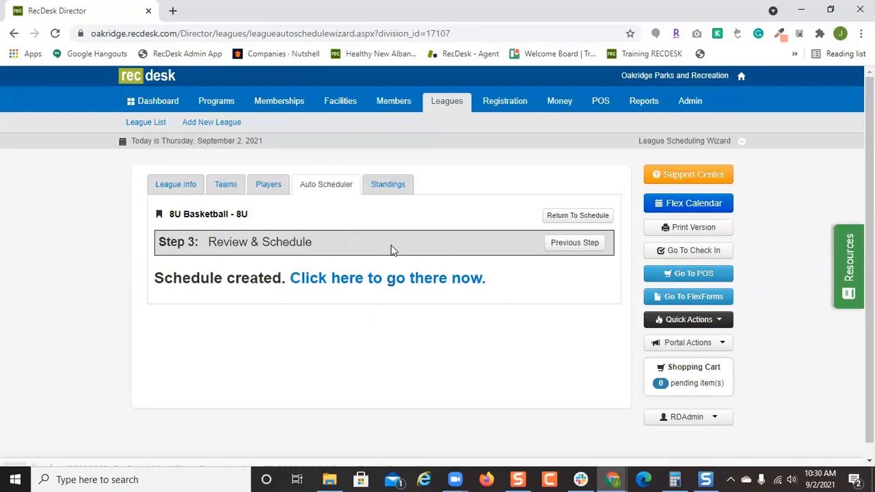
pyautogui.click(422, 285)
pyautogui.scroll(-2, 566, 351)
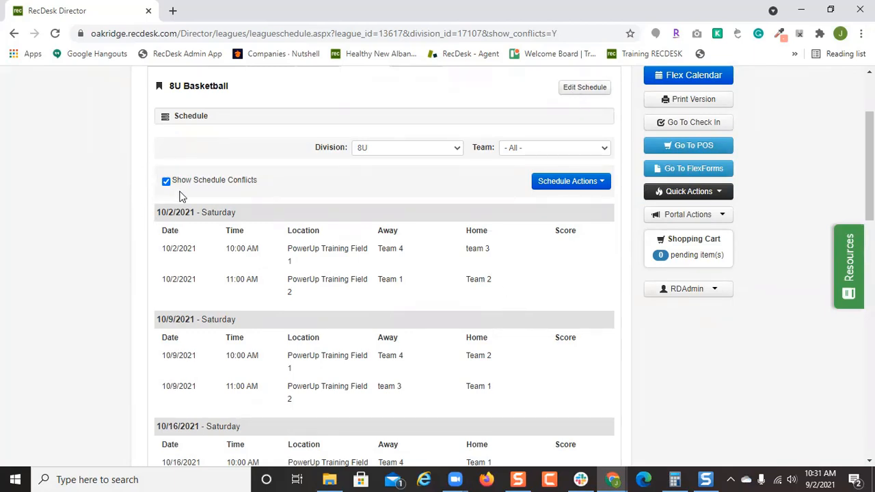
pyautogui.scroll(-9, 540, 363)
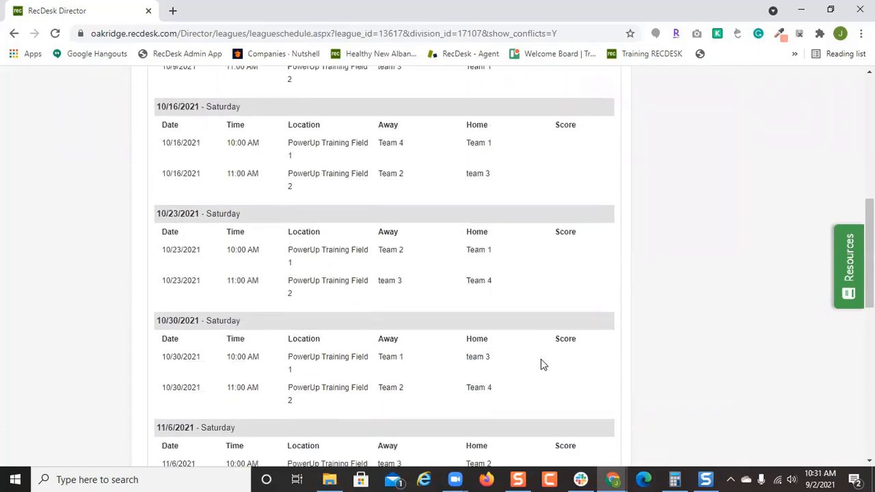
pyautogui.scroll(5, 540, 363)
pyautogui.scroll(5, 541, 363)
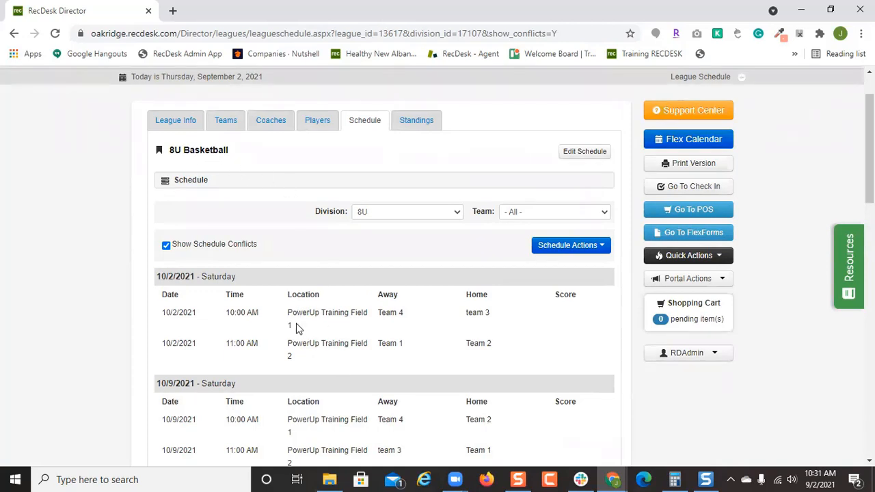
# Score the first 10/2/2021 game 52 - 12, keeping it on Field 1, so Team 4 wins.
pyautogui.click(570, 153)
pyautogui.scroll(-1, 608, 352)
pyautogui.scroll(-2, 608, 352)
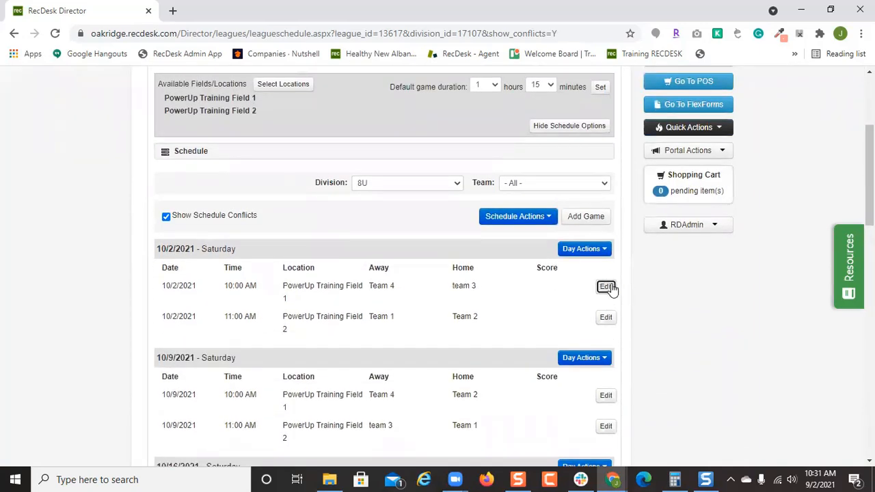
pyautogui.click(606, 287)
pyautogui.click(380, 323)
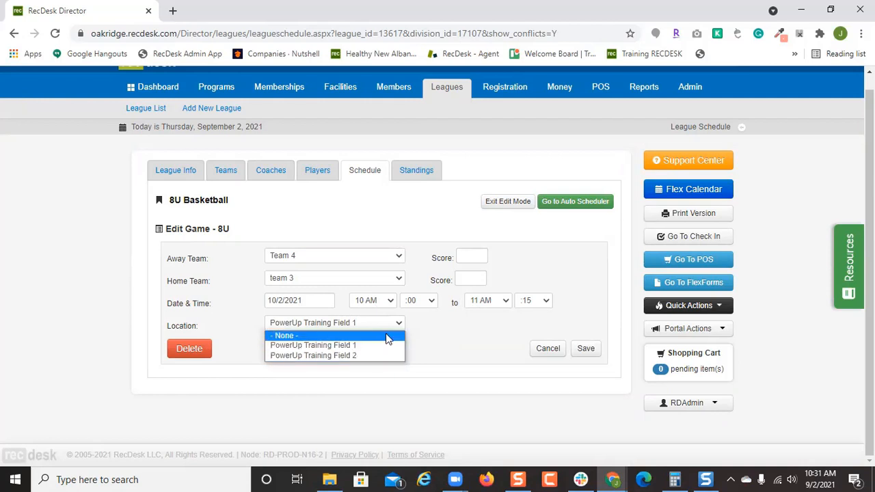
pyautogui.click(469, 335)
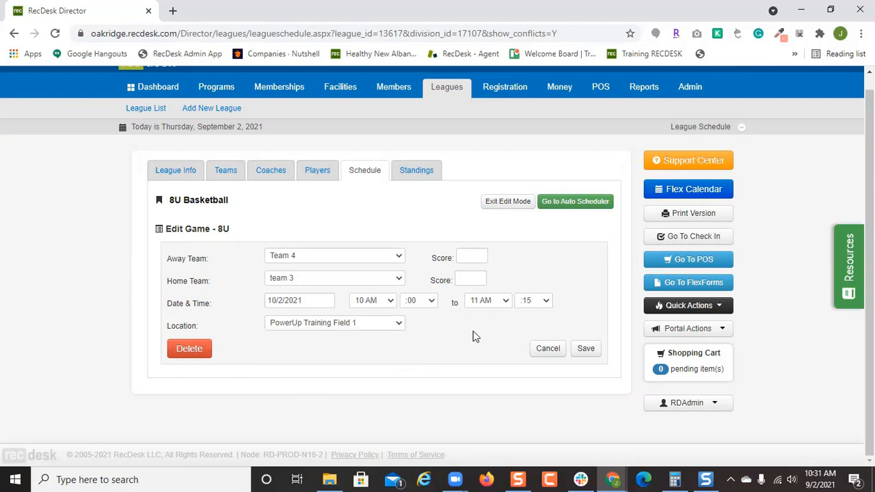
pyautogui.click(472, 255)
pyautogui.click(472, 279)
pyautogui.click(586, 350)
pyautogui.scroll(-3, 592, 326)
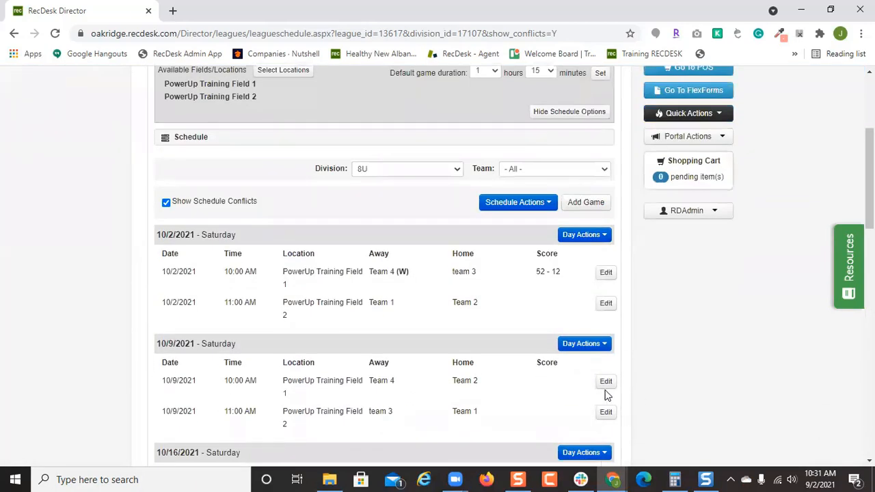
# Look over the 10/9 game-day options without choosing any.
pyautogui.scroll(1, 527, 361)
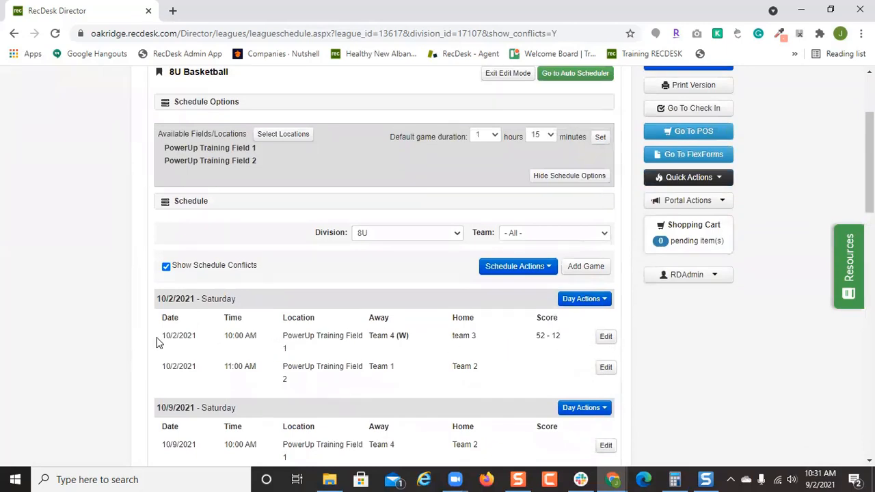
pyautogui.scroll(-1, 572, 333)
pyautogui.click(581, 345)
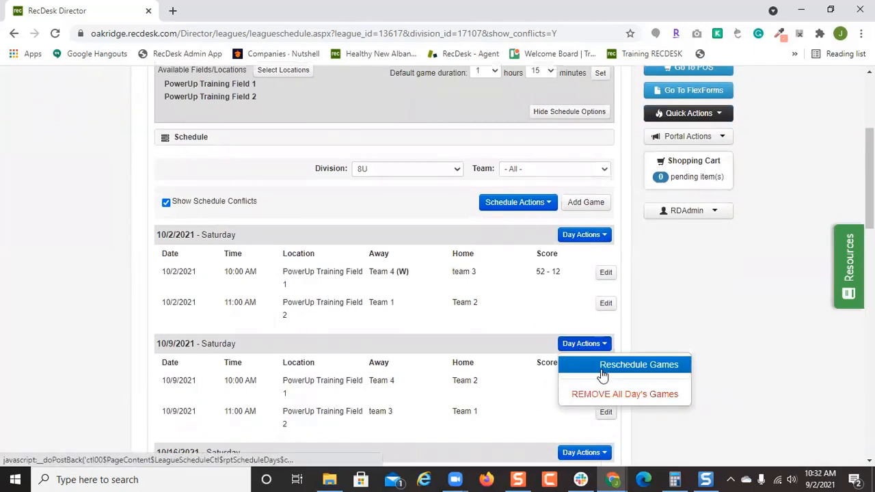
pyautogui.click(523, 279)
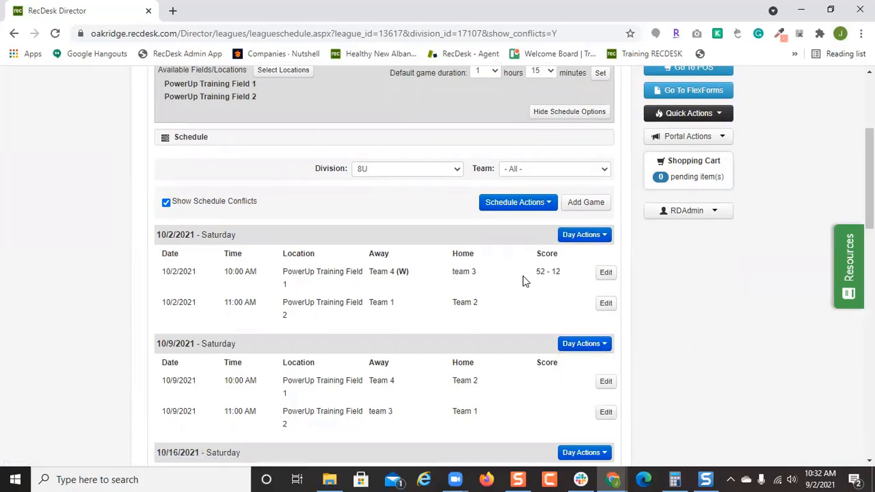
# Scroll through the schedule, then go to the league's Teams list.
pyautogui.scroll(3, 517, 312)
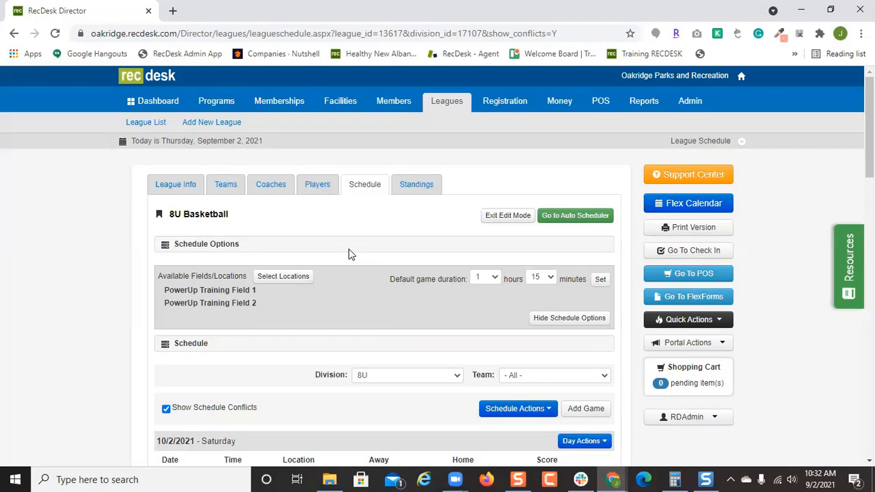
pyautogui.scroll(-15, 432, 349)
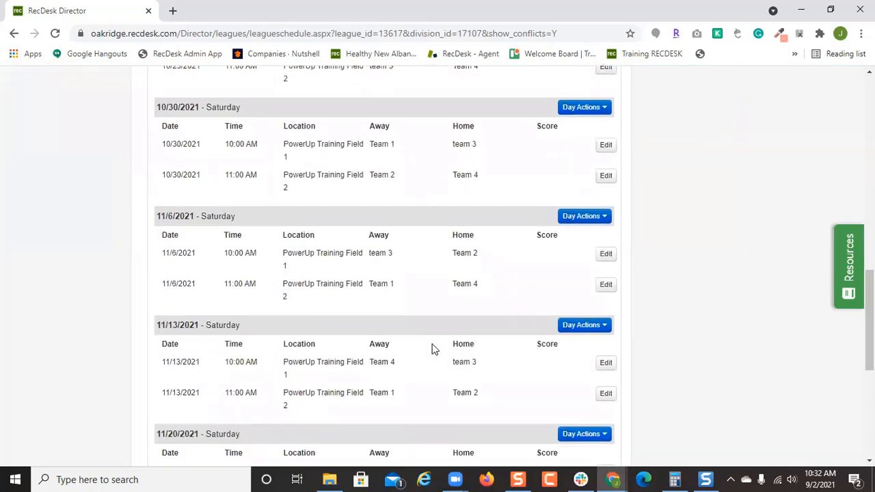
pyautogui.scroll(15, 432, 349)
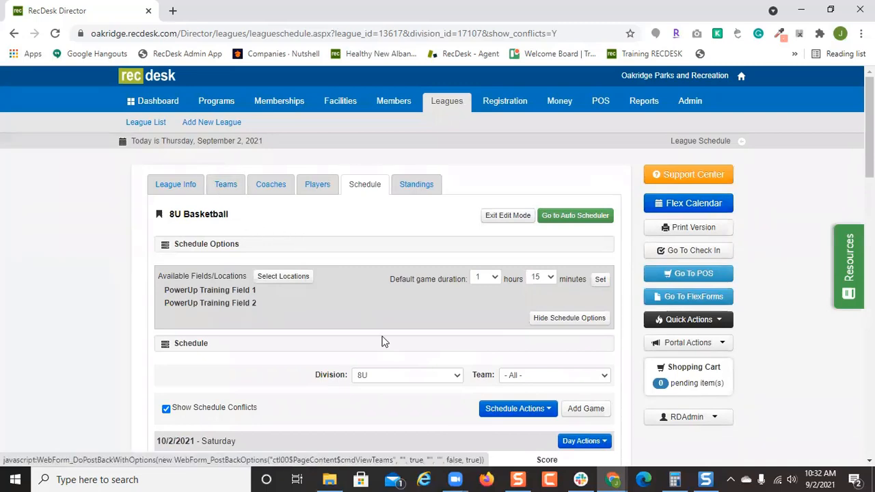
pyautogui.scroll(-3, 383, 346)
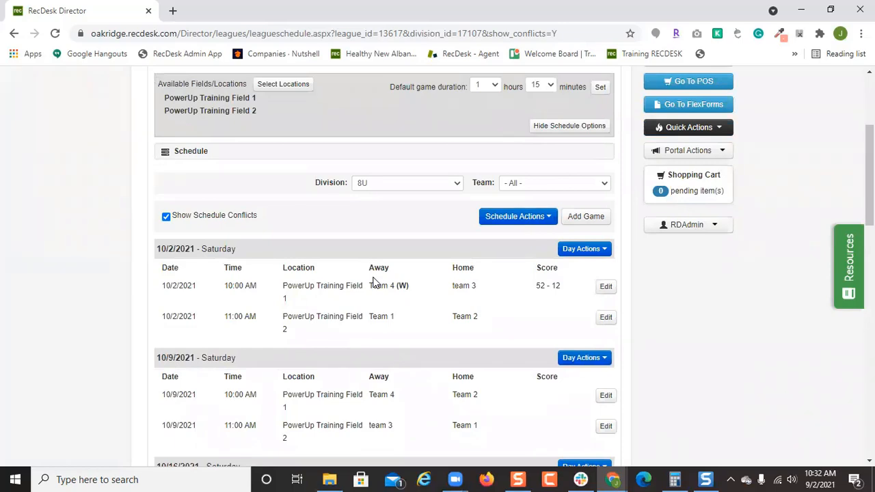
pyautogui.scroll(3, 348, 266)
pyautogui.click(232, 186)
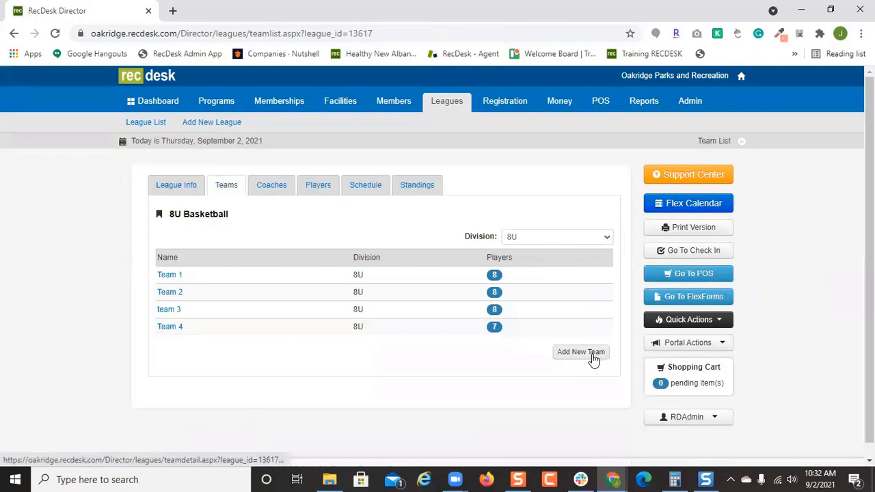
# Add an empty team named Playoff Team A to the 8U league.
pyautogui.click(395, 223)
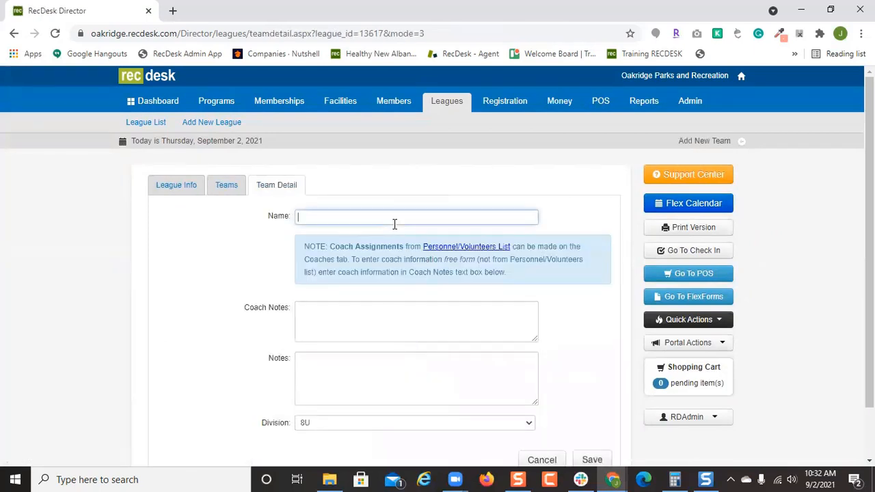
pyautogui.write('Playoff')
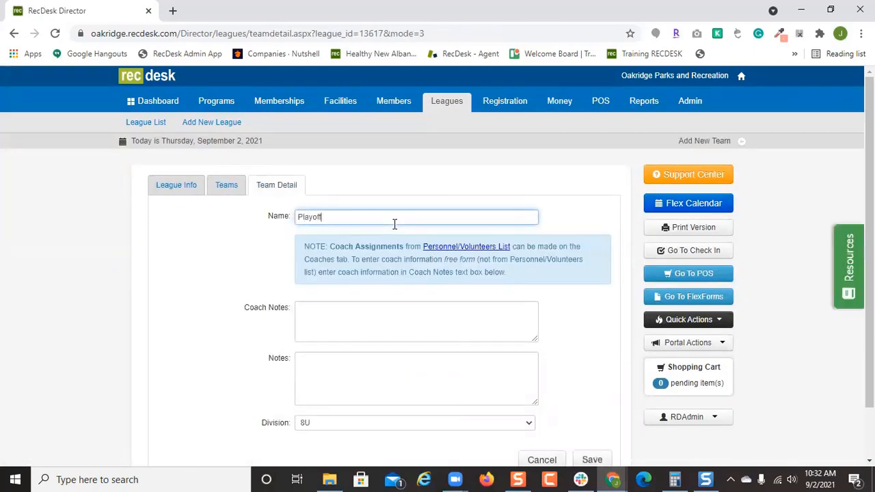
pyautogui.write(' Team A')
pyautogui.scroll(-2, 601, 319)
pyautogui.click(607, 406)
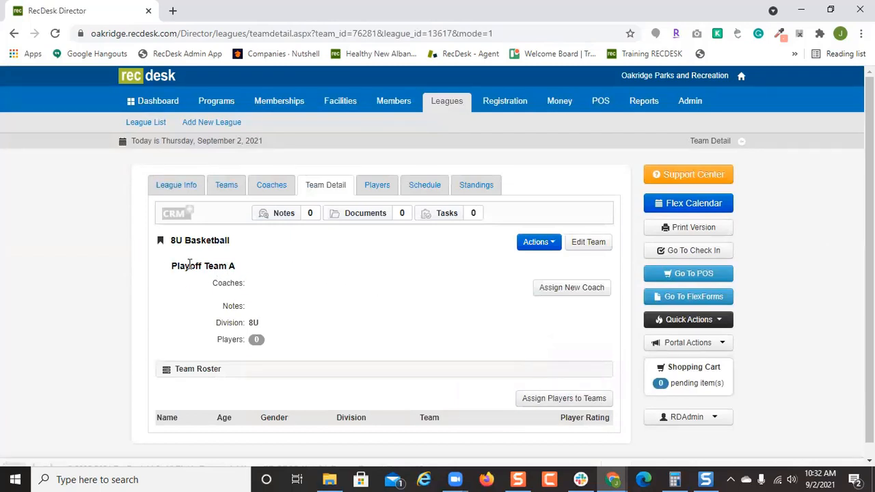
pyautogui.moveTo(230, 267); pyautogui.dragTo(163, 265)
pyautogui.hotkey('ctrl', 'c')
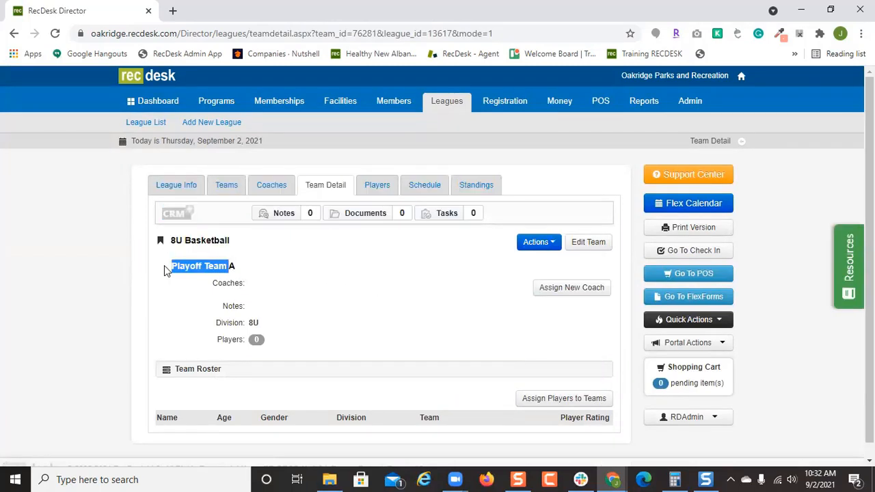
pyautogui.click(218, 191)
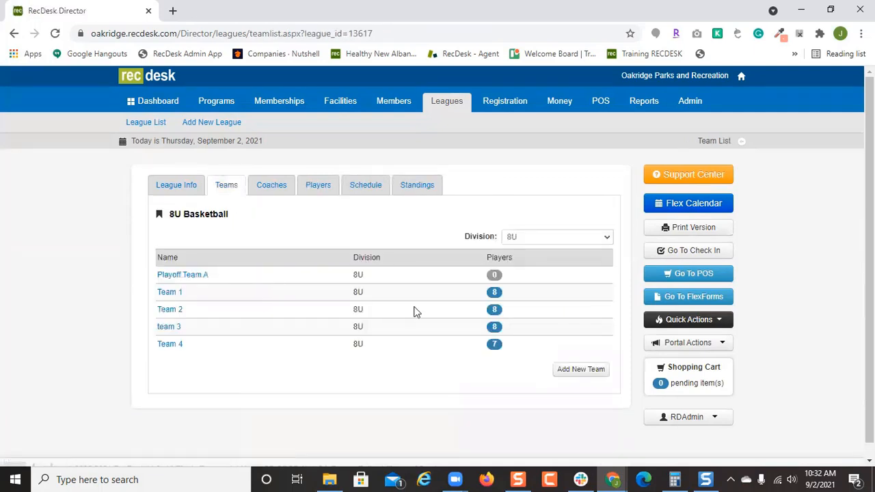
# Add a second empty team, Playoff Team B, then show the league schedule.
pyautogui.click(560, 371)
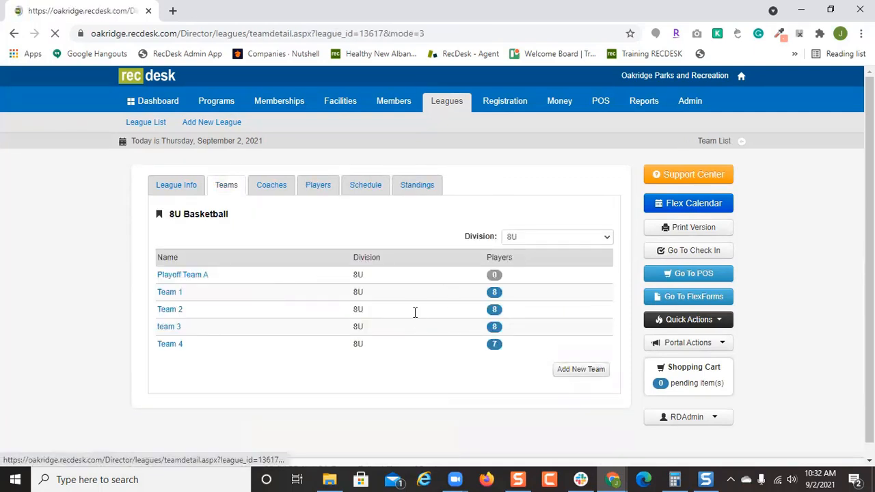
pyautogui.click(433, 223)
pyautogui.hotkey('ctrl', 'v')
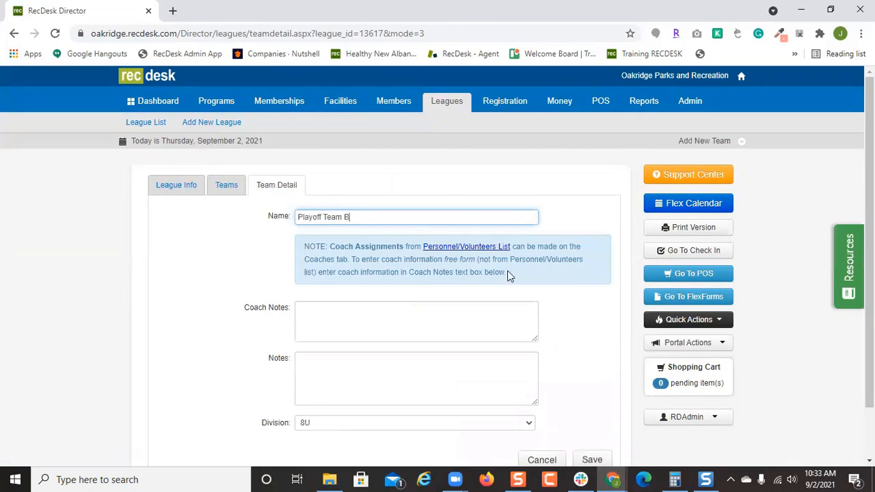
pyautogui.write('B')
pyautogui.scroll(-1, 592, 410)
pyautogui.click(592, 407)
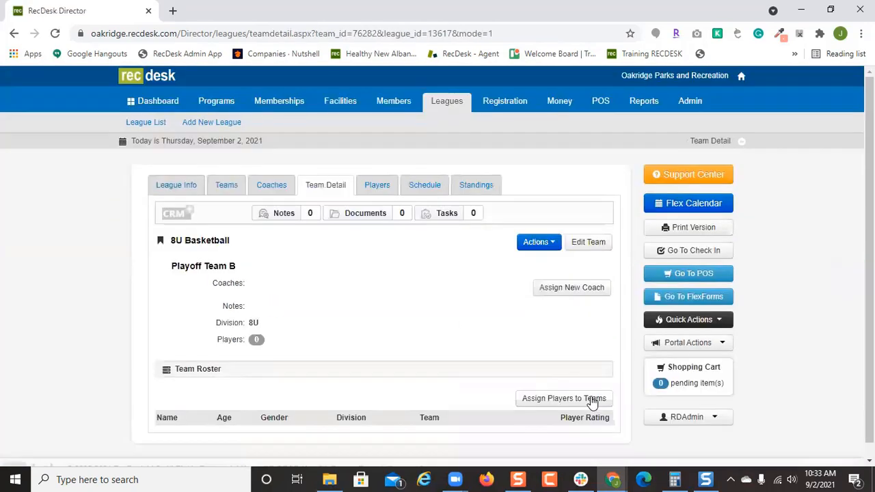
pyautogui.click(223, 186)
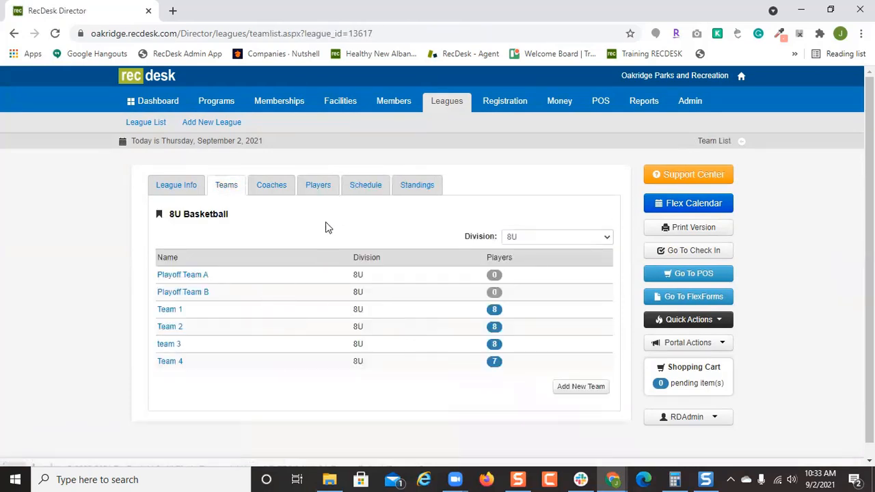
pyautogui.click(364, 186)
# In edit mode, add a new game with Playoff Team A away and Playoff Team B home.
pyautogui.scroll(-1, 533, 363)
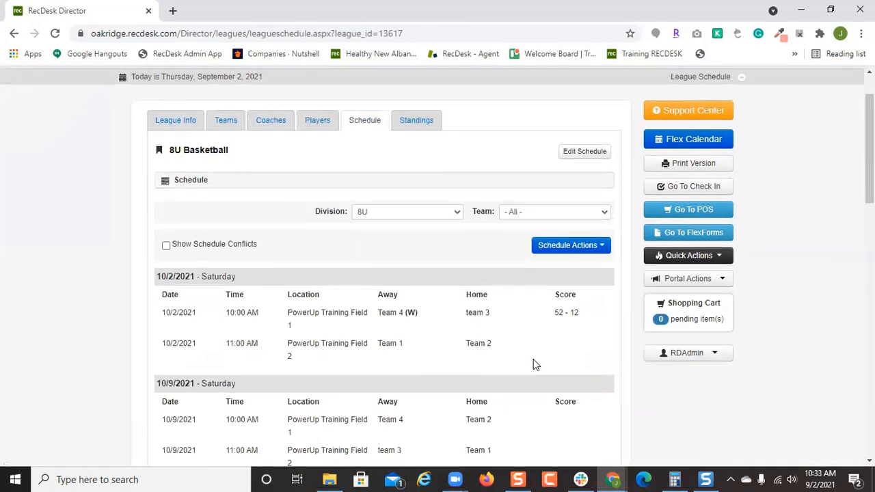
pyautogui.click(589, 154)
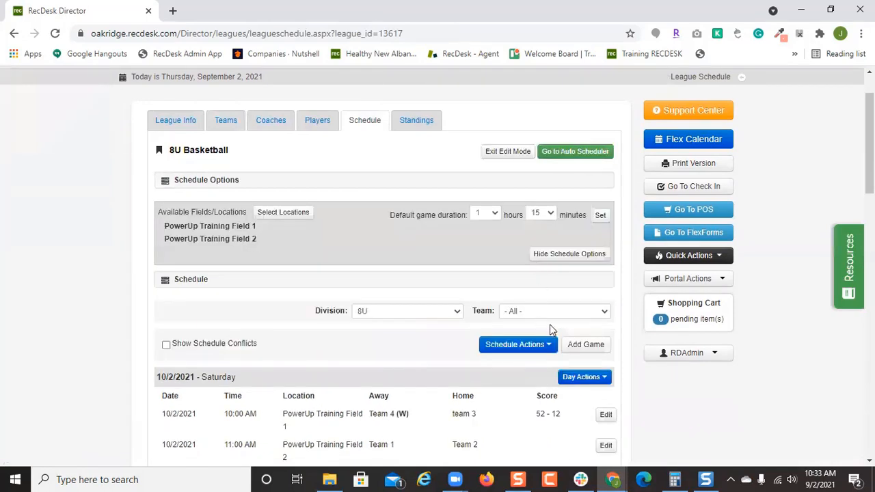
pyautogui.click(587, 348)
pyautogui.click(325, 256)
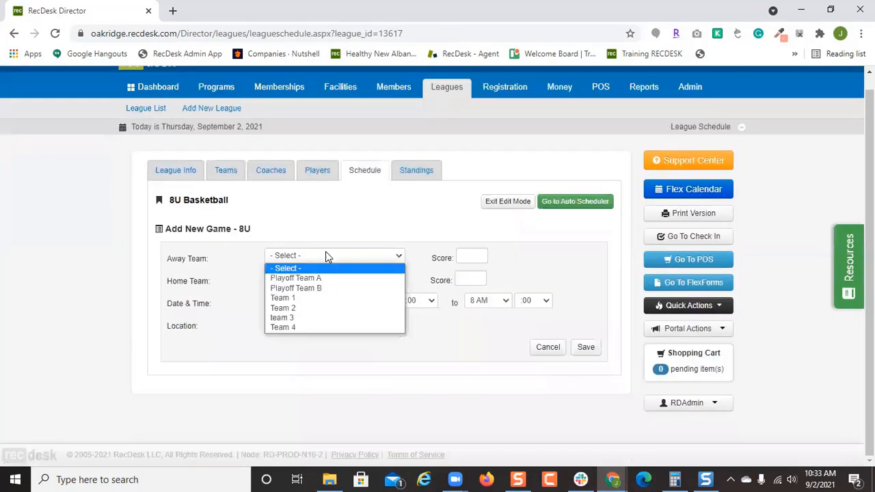
pyautogui.click(333, 283)
pyautogui.click(333, 279)
pyautogui.click(331, 308)
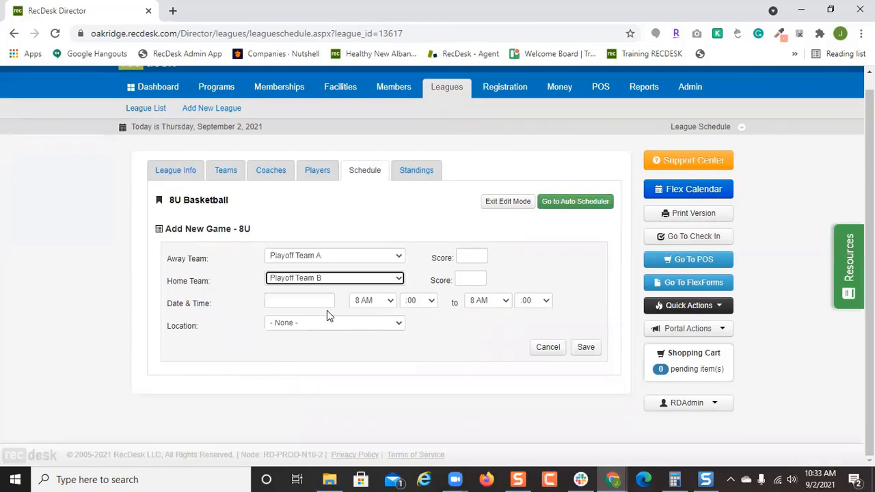
# Schedule the game for 12/11/2021 at 10 AM on PowerUp Training Field 1 and save it.
pyautogui.click(307, 301)
pyautogui.click(408, 320)
pyautogui.click(408, 320)
pyautogui.click(407, 319)
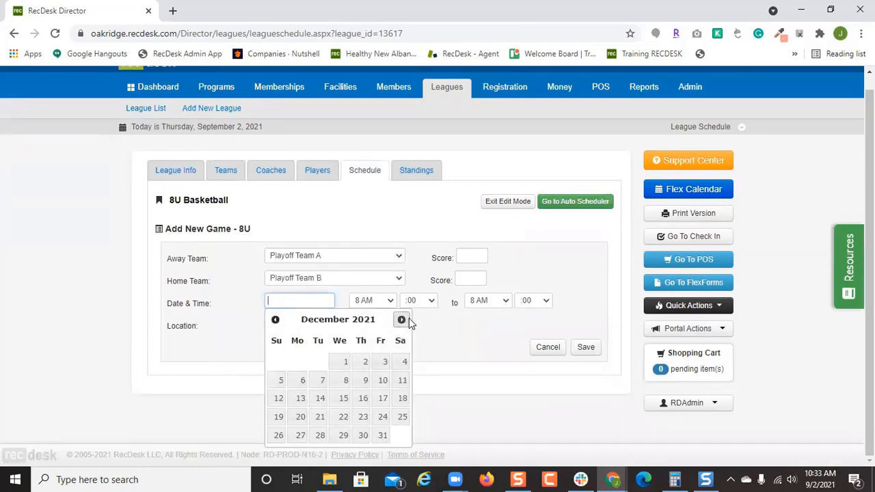
pyautogui.click(402, 380)
pyautogui.click(369, 306)
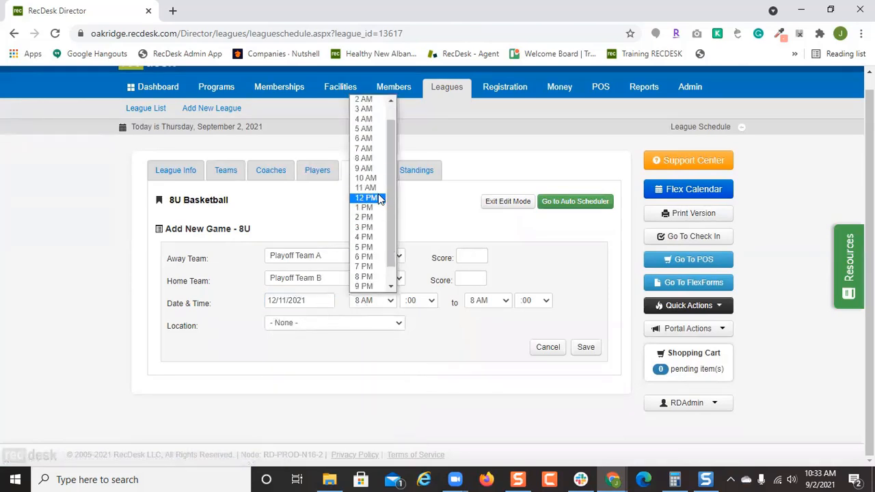
pyautogui.click(372, 198)
pyautogui.click(386, 322)
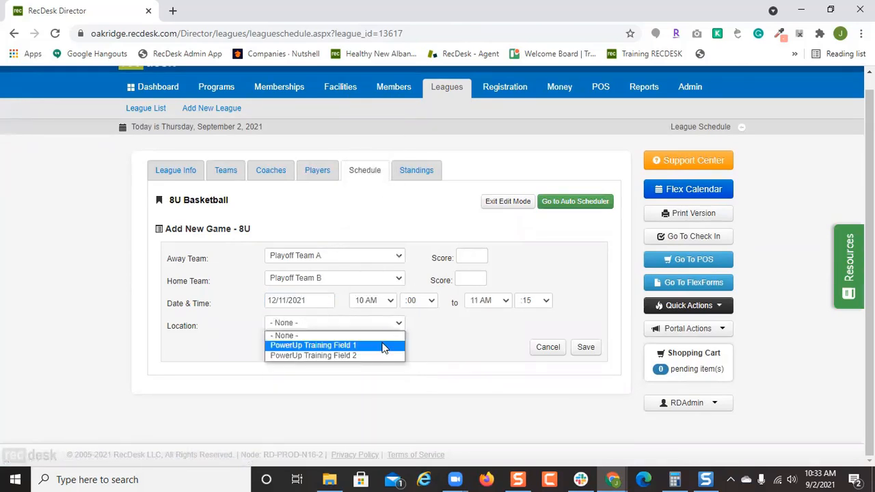
pyautogui.click(387, 346)
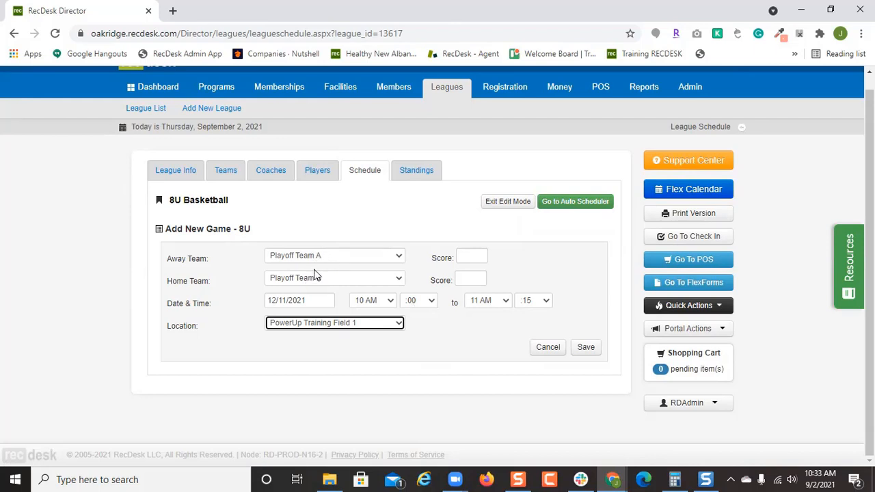
pyautogui.click(582, 348)
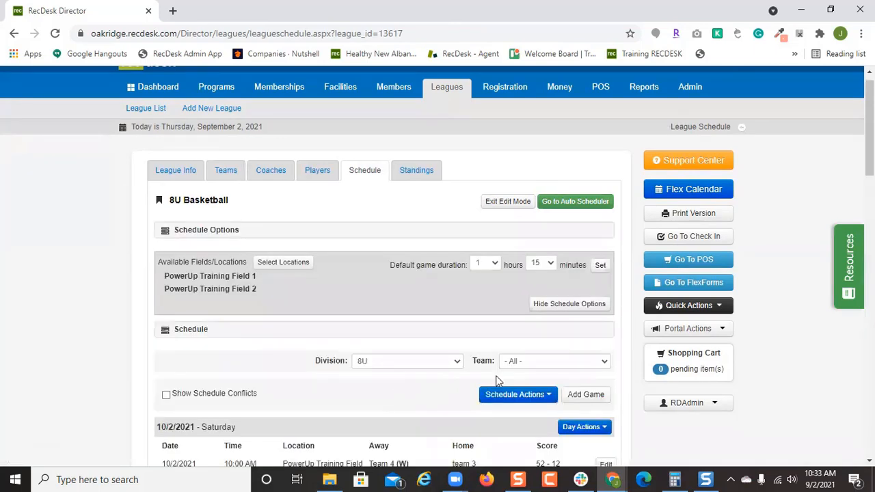
# Open the new 12/11/2021 game for editing.
pyautogui.scroll(-8, 497, 381)
pyautogui.scroll(-10, 497, 381)
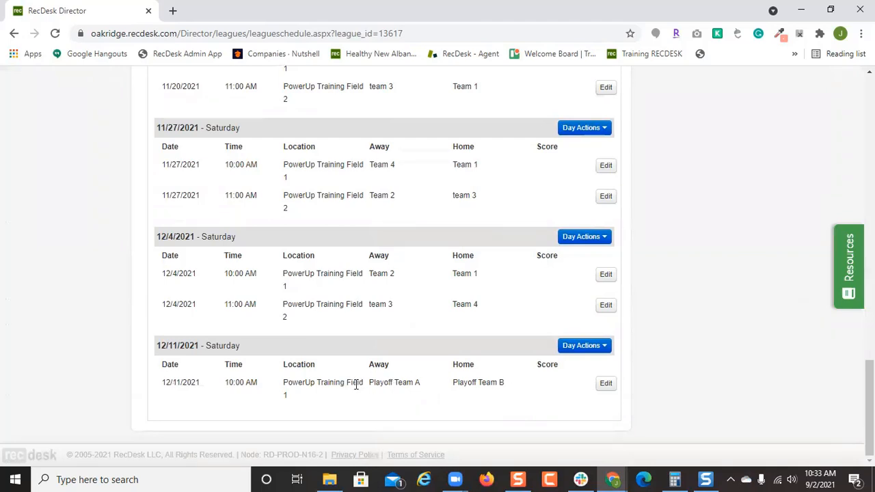
pyautogui.click(603, 384)
# Change the 12/11 game's away team to Team 1, save, and exit schedule edit mode.
pyautogui.click(356, 256)
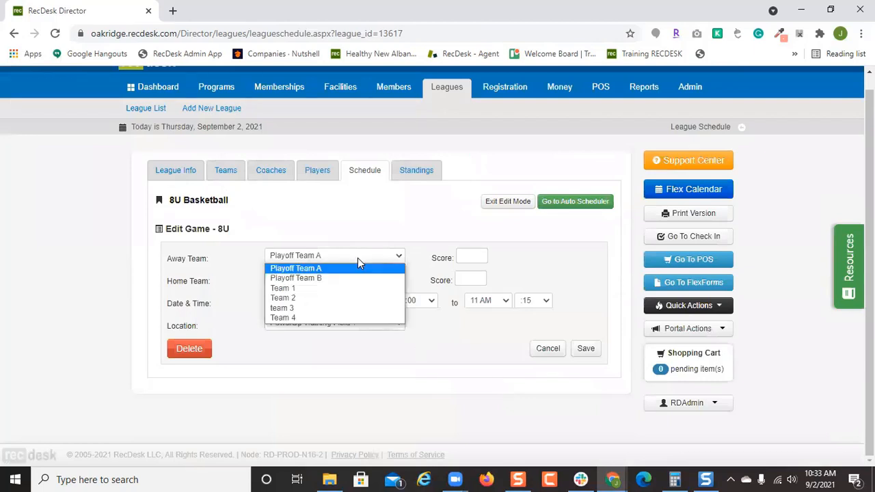
pyautogui.click(357, 288)
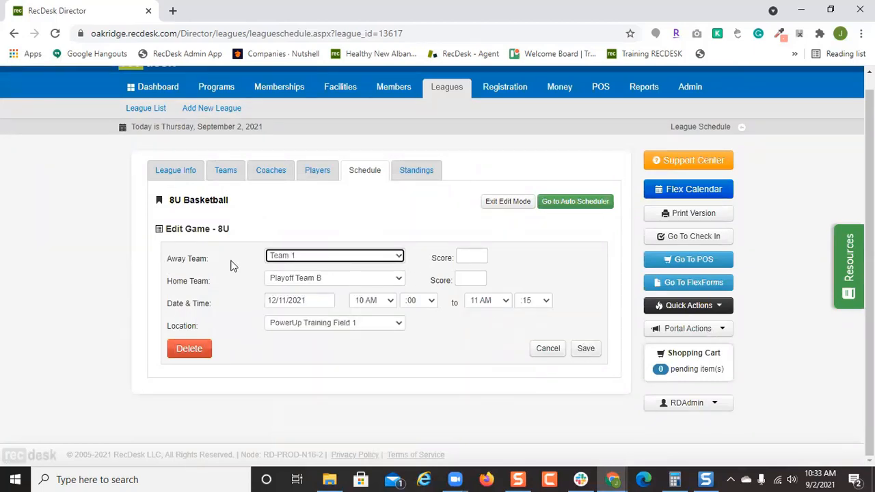
pyautogui.click(588, 350)
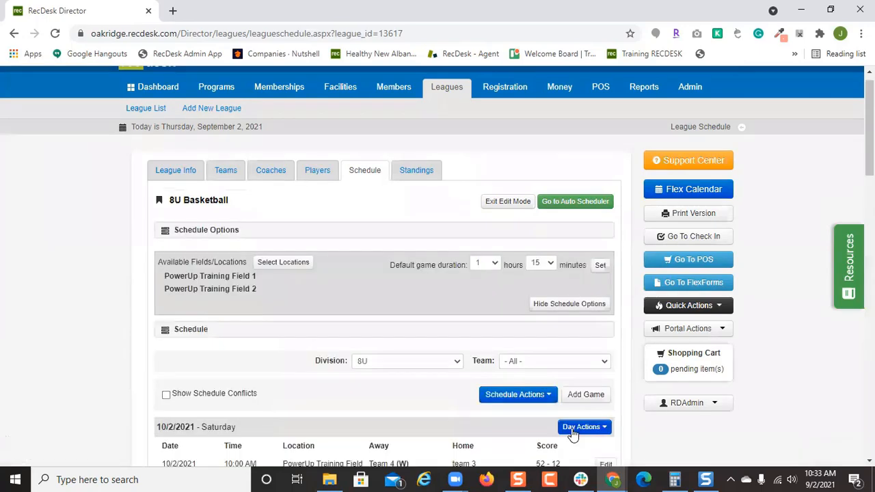
pyautogui.scroll(-20, 574, 410)
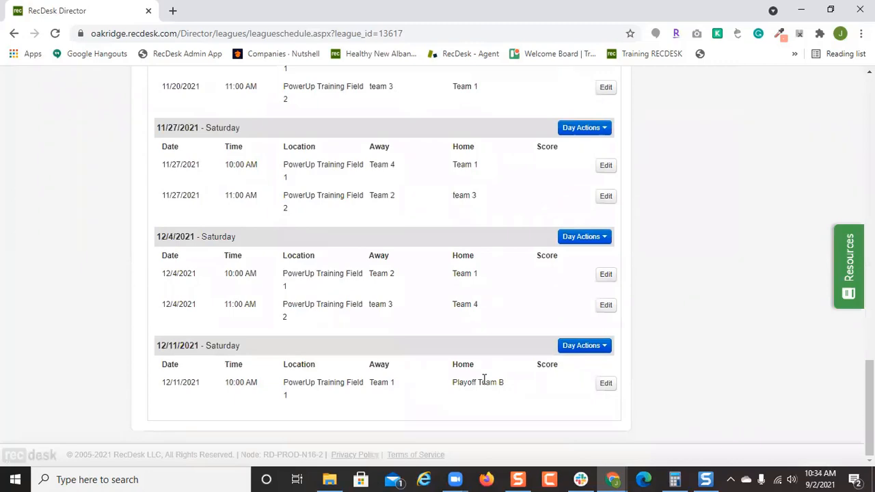
pyautogui.scroll(20, 481, 379)
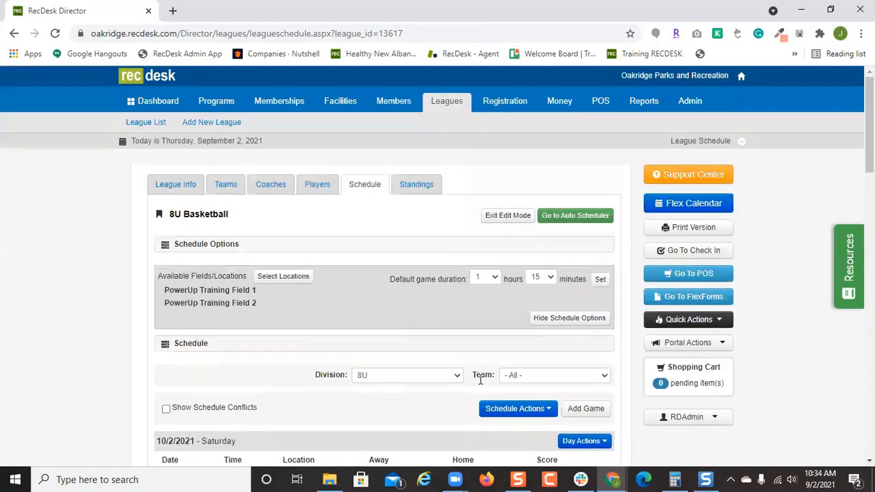
pyautogui.click(485, 218)
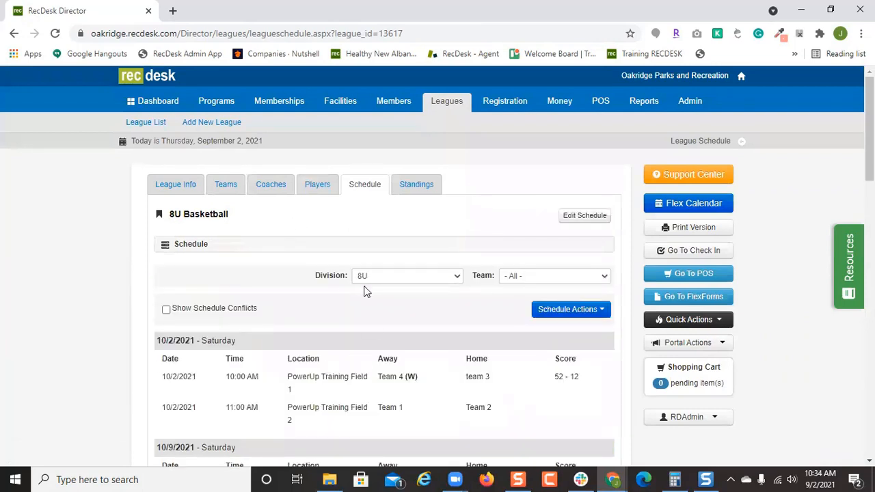
# Review the schedule actions, then open Team 1 and view its available actions.
pyautogui.click(562, 313)
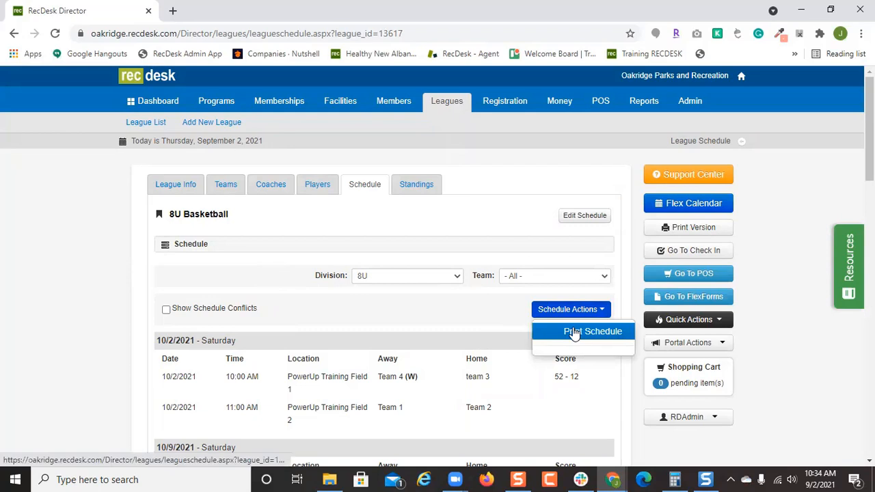
pyautogui.click(224, 185)
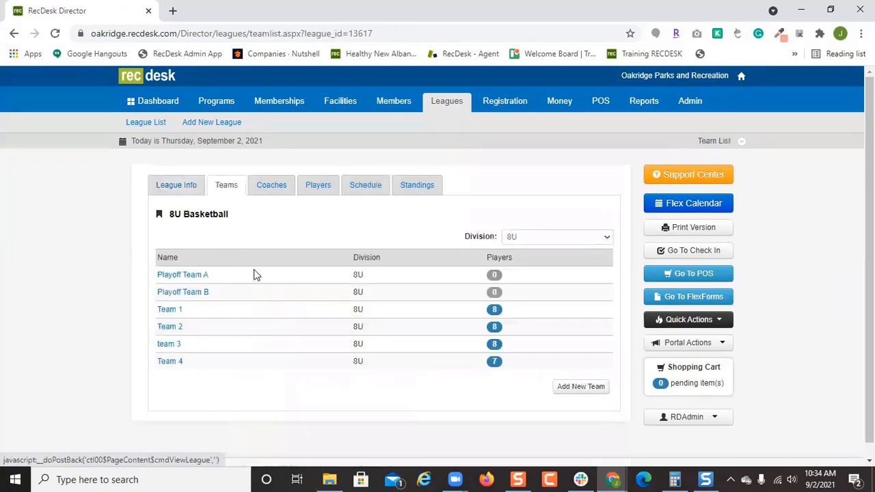
pyautogui.click(170, 308)
pyautogui.click(539, 244)
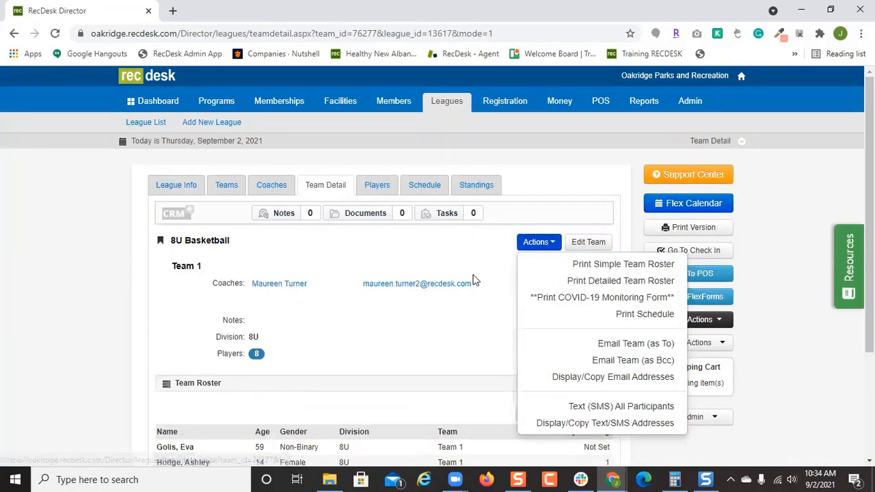
# Return to League Info, view the league actions without choosing one, and open Tasks.
pyautogui.click(176, 187)
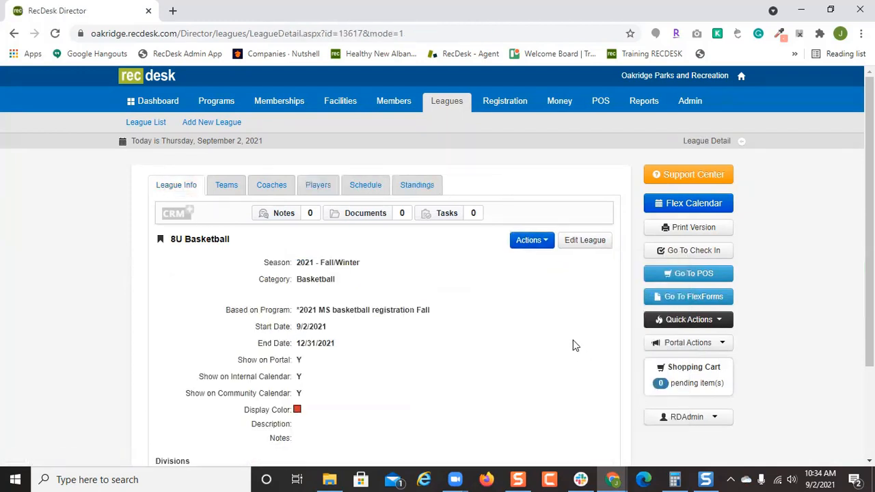
pyautogui.click(538, 244)
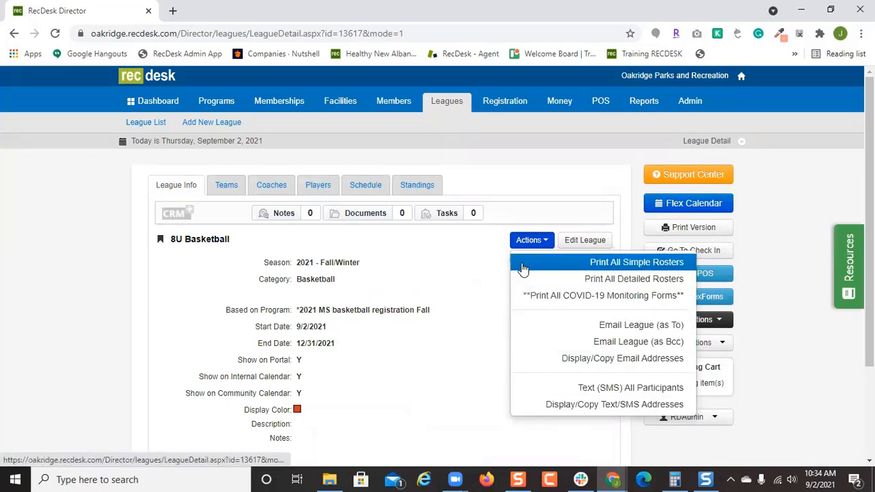
pyautogui.click(424, 260)
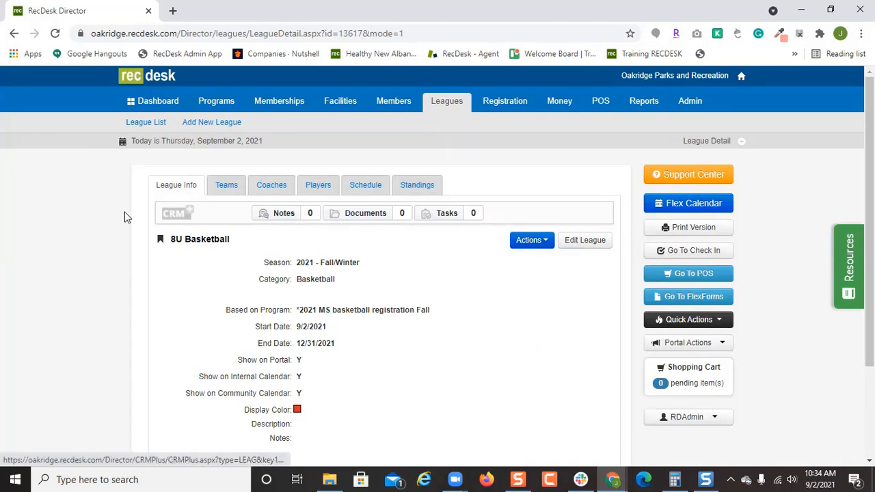
pyautogui.click(448, 213)
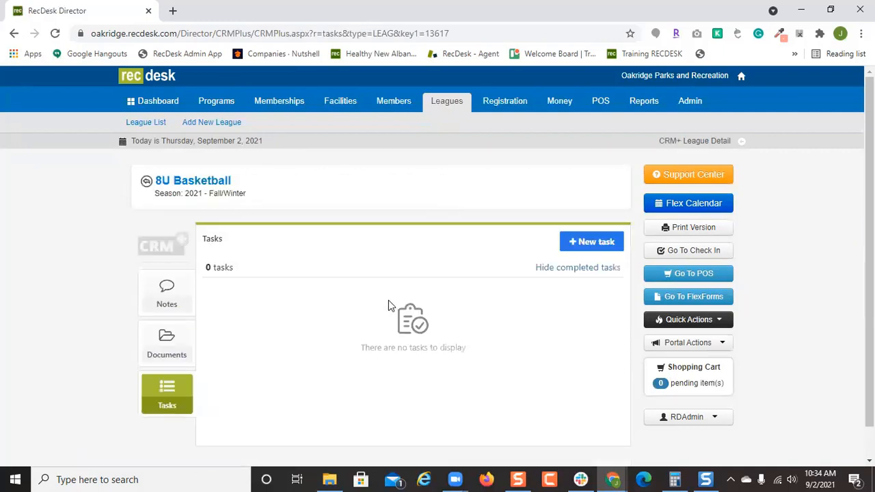
# Start a new league task described 'Please check if this league is good before we tell the public'.
pyautogui.click(595, 243)
pyautogui.click(340, 277)
pyautogui.write('n')
pyautogui.press('BackSpace')
pyautogui.press('BackSpace')
pyautogui.write('Please')
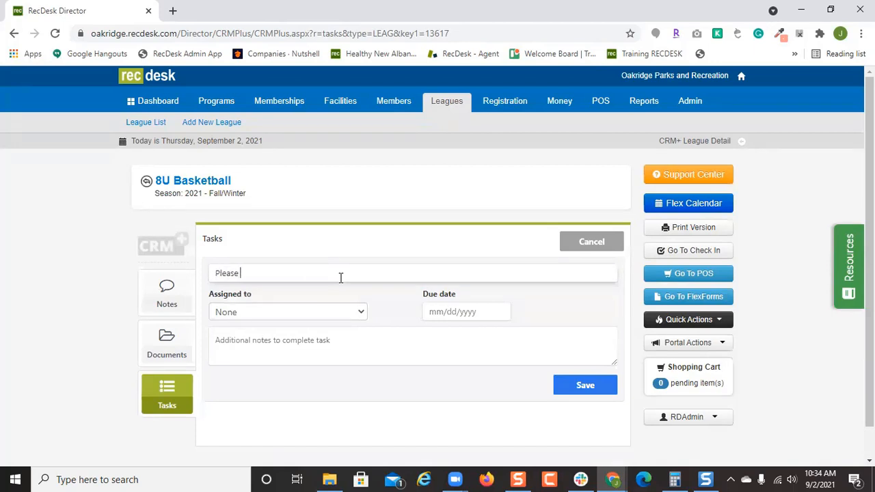
pyautogui.write(' check if this league is good before we tell the public')
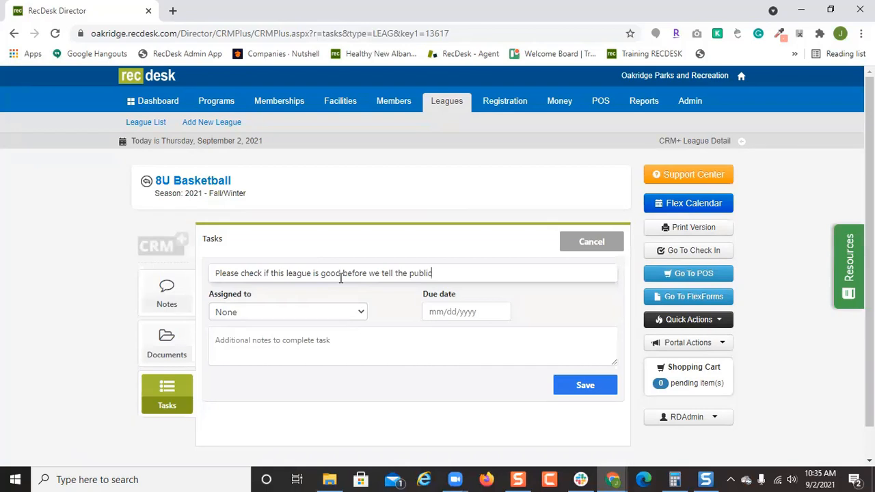
# Assign the task to a staff member, due 9/7/2021 with e-mail notification, and save it.
pyautogui.click(339, 320)
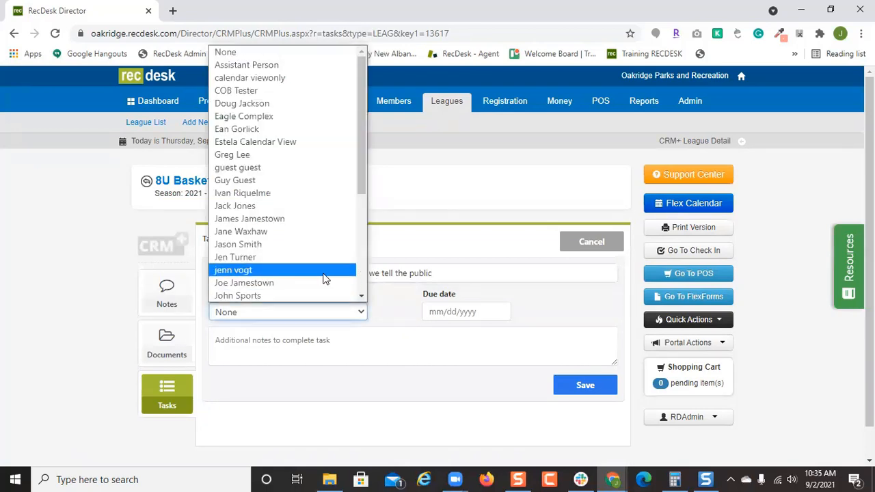
pyautogui.scroll(-2, 324, 277)
pyautogui.click(315, 232)
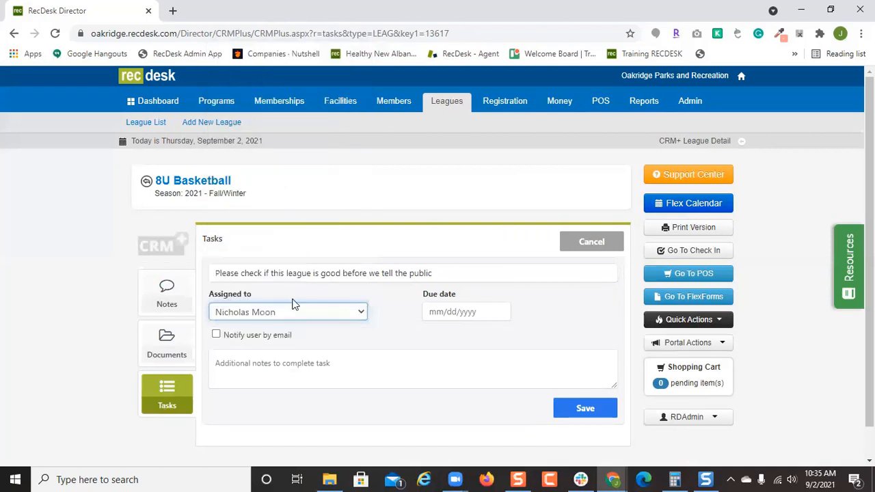
pyautogui.click(454, 311)
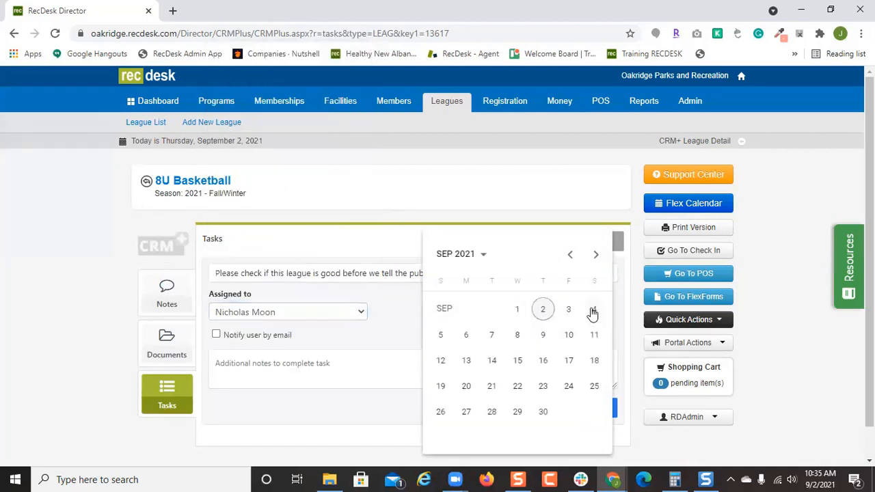
pyautogui.click(466, 336)
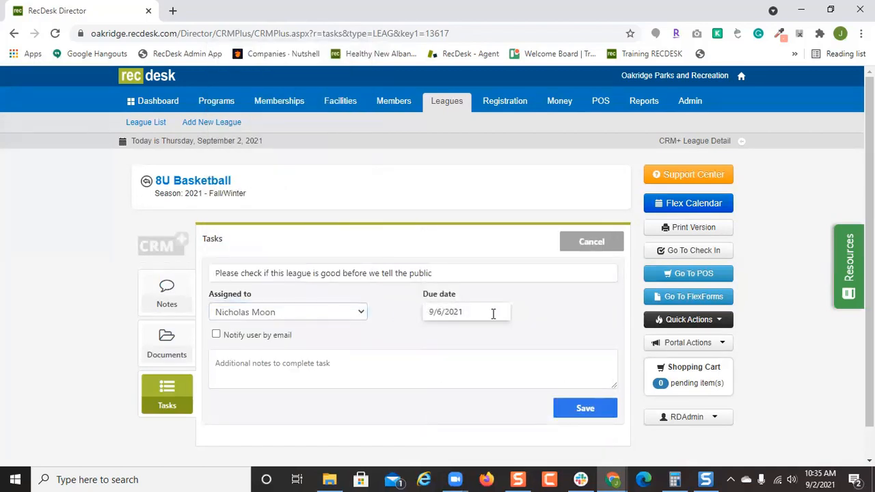
pyautogui.click(473, 311)
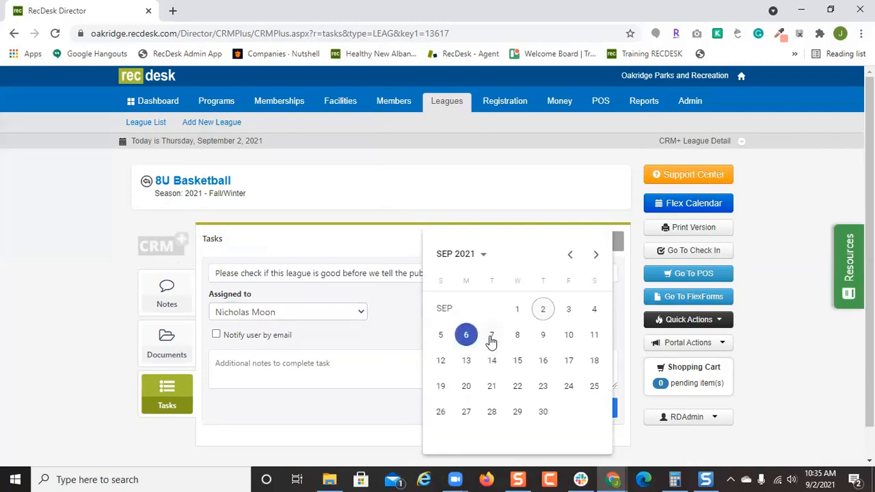
pyautogui.click(491, 337)
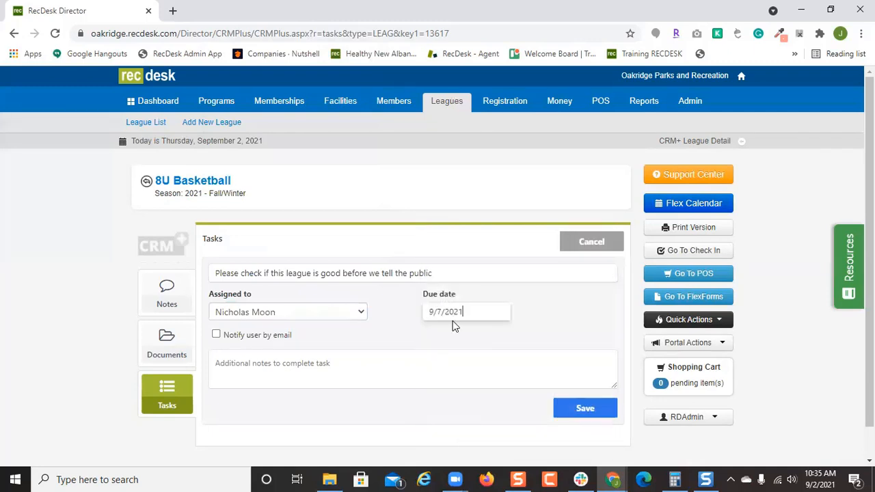
pyautogui.click(256, 335)
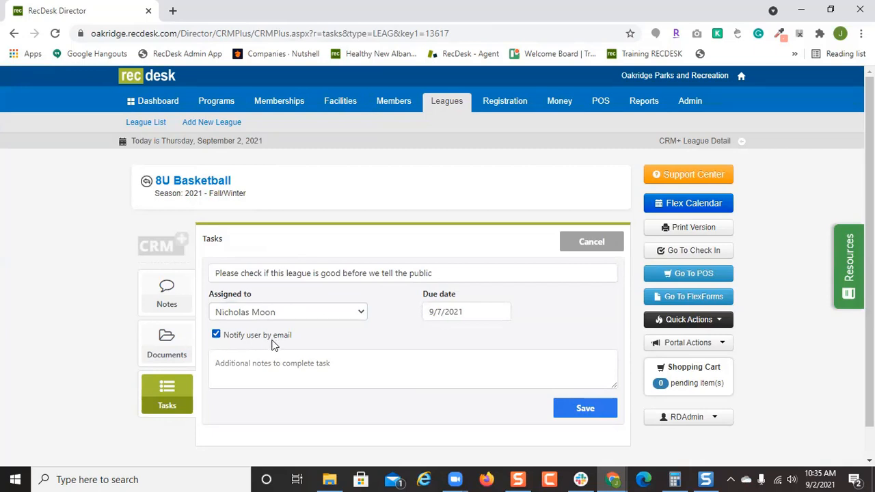
pyautogui.click(592, 414)
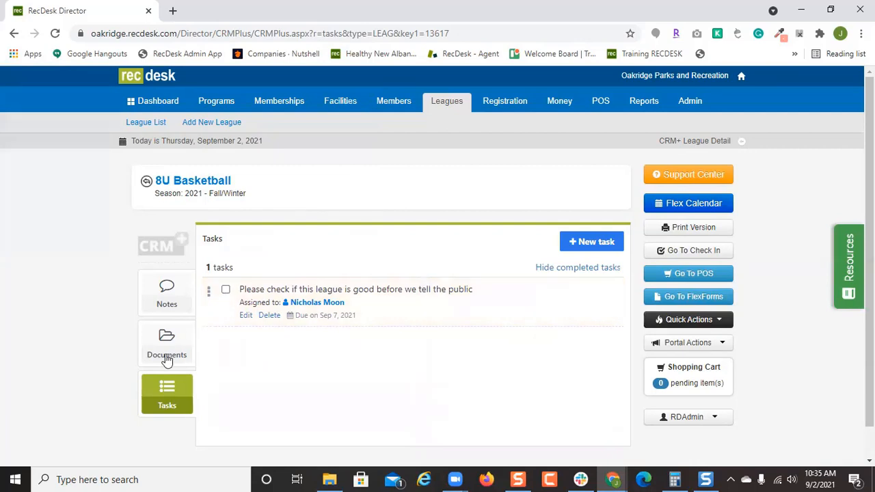
# Draft a league note mentioning a colleague, leave activity at None, then view Documents.
pyautogui.click(169, 301)
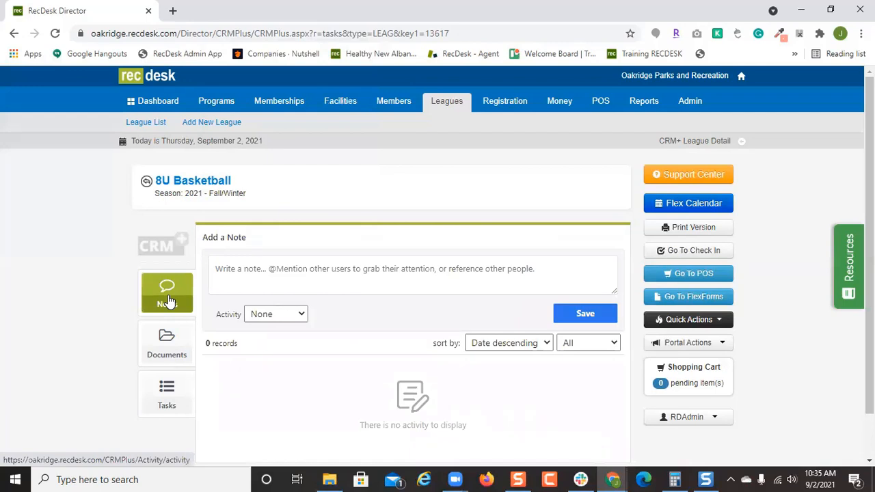
pyautogui.click(280, 281)
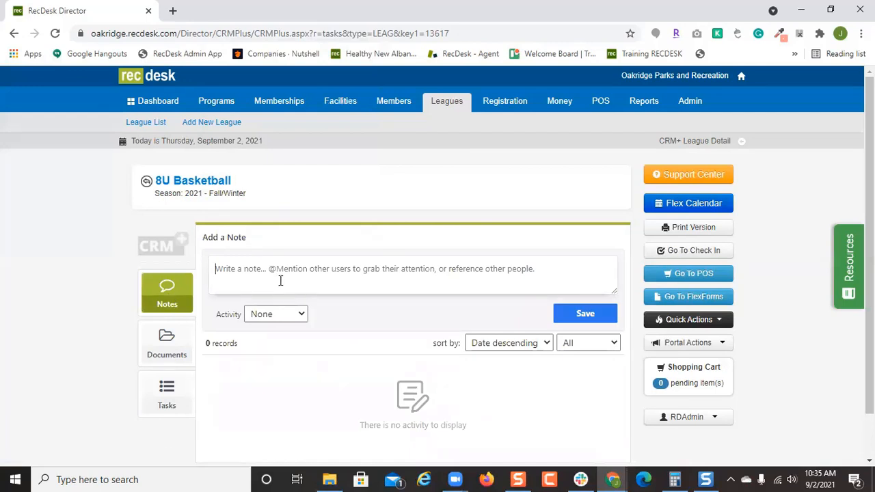
pyautogui.write('@nick')
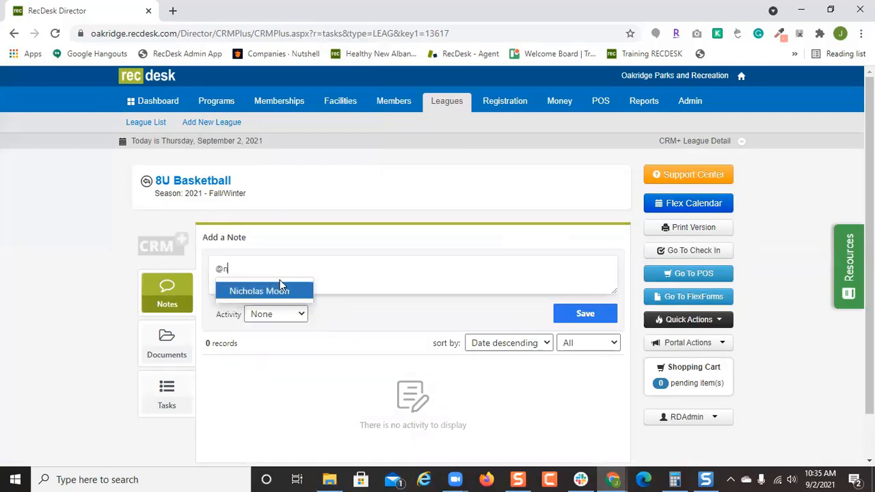
pyautogui.press('BackSpace')
pyautogui.click(282, 289)
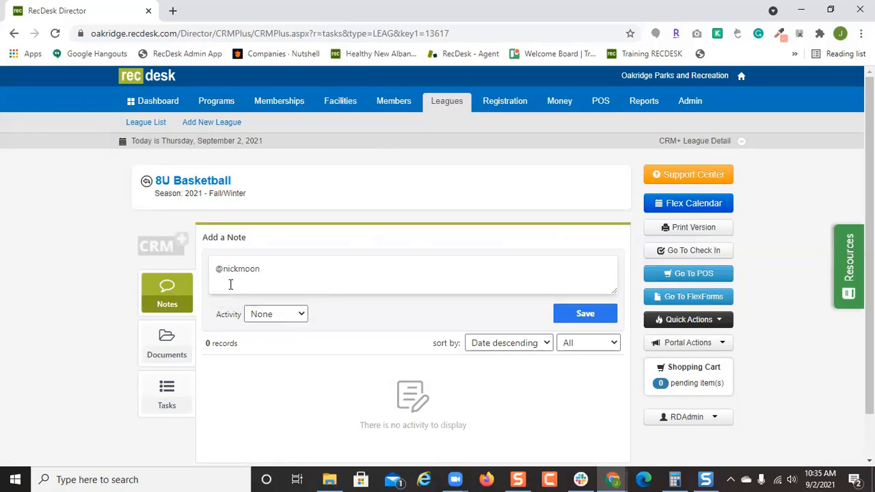
pyautogui.click(299, 311)
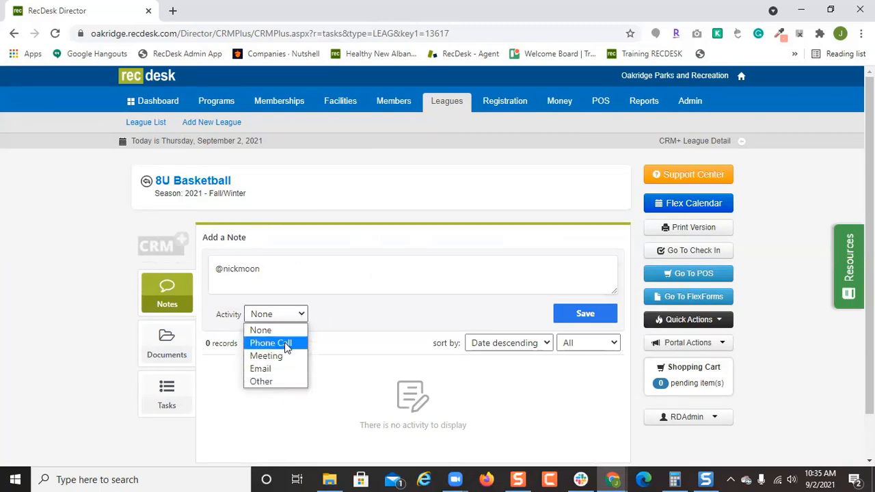
pyautogui.click(374, 321)
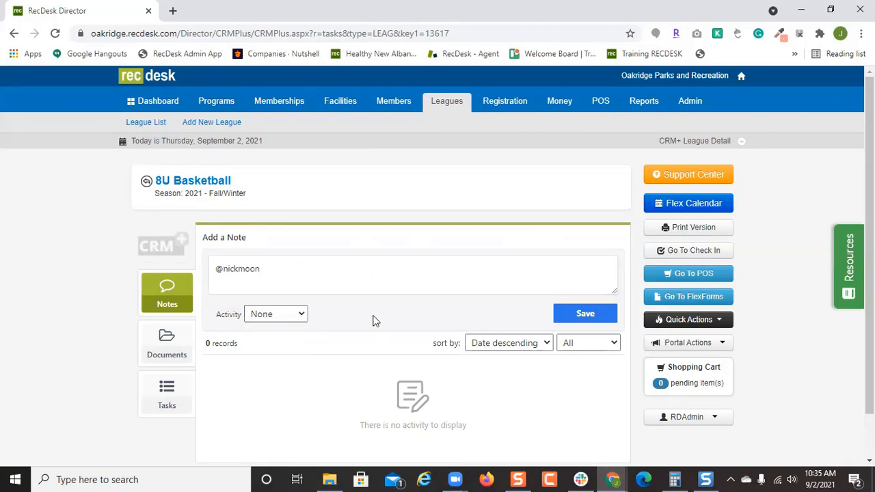
pyautogui.click(186, 353)
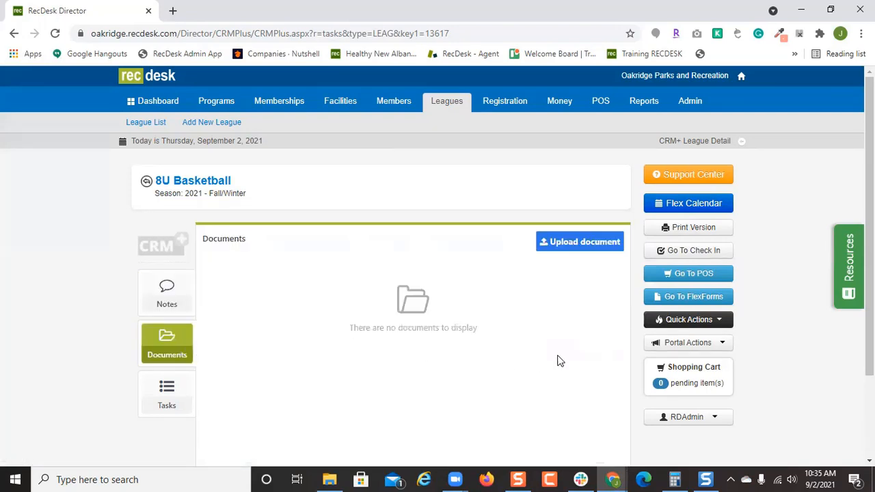
# Review the document upload source options, cancel the upload, and return to 8U Basketball details.
pyautogui.click(596, 248)
pyautogui.scroll(-2, 510, 353)
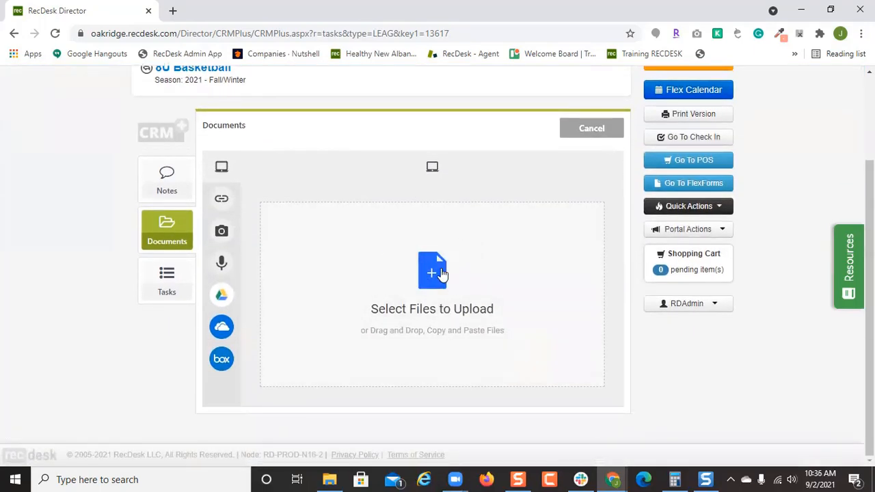
pyautogui.moveTo(236, 213)
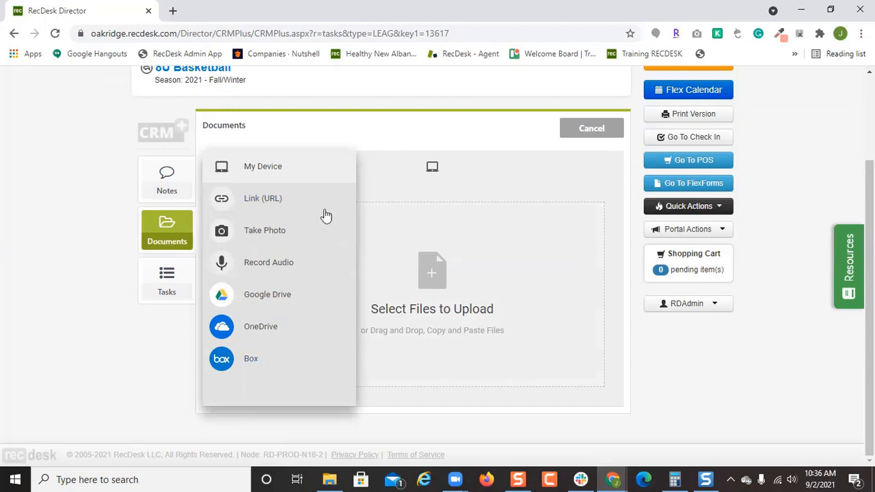
pyautogui.click(592, 129)
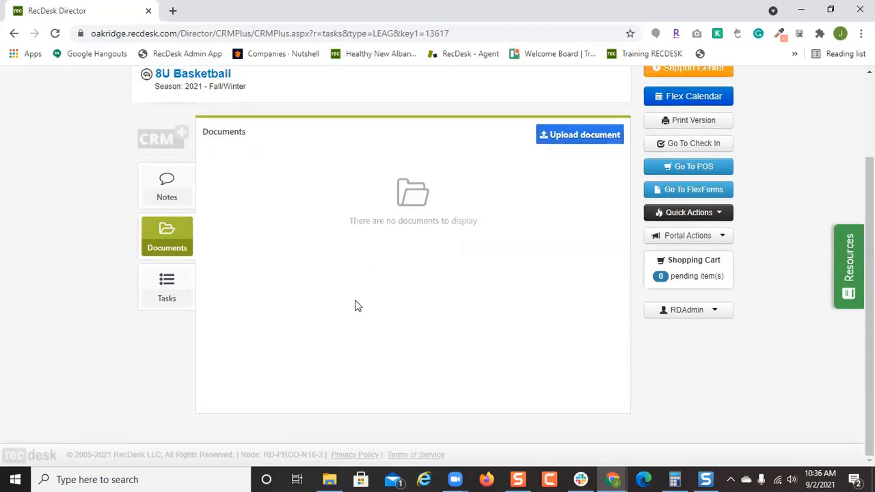
pyautogui.scroll(2, 337, 345)
pyautogui.click(205, 186)
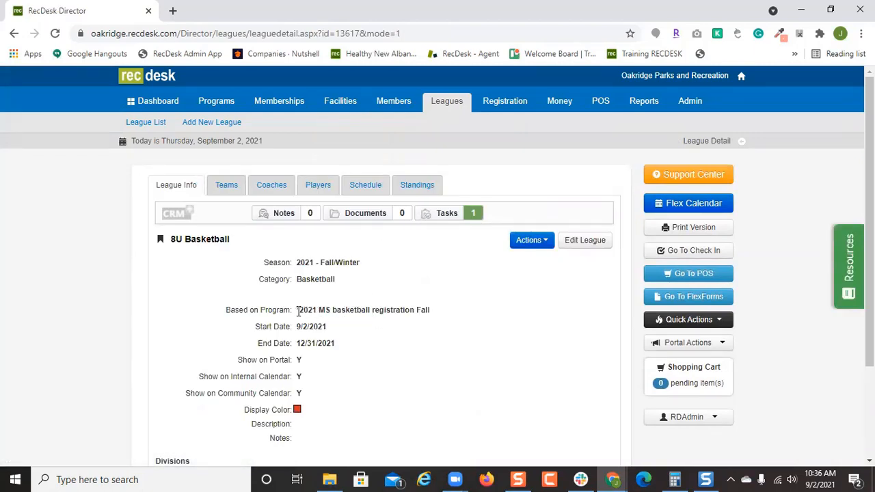
# Open the *2021 MS basketball registration Fall program's roster and its Roster Extract (Full) options.
pyautogui.moveTo(298, 312); pyautogui.dragTo(398, 311)
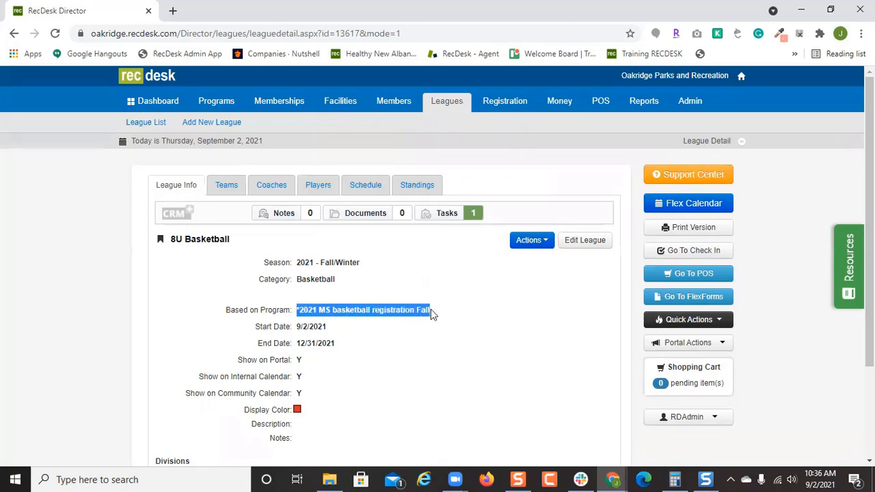
pyautogui.click(214, 101)
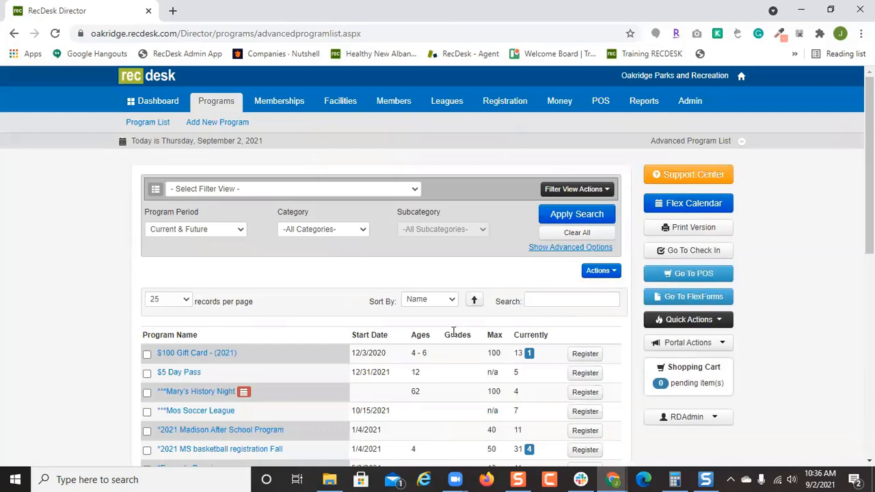
pyautogui.scroll(-1, 444, 332)
pyautogui.click(258, 388)
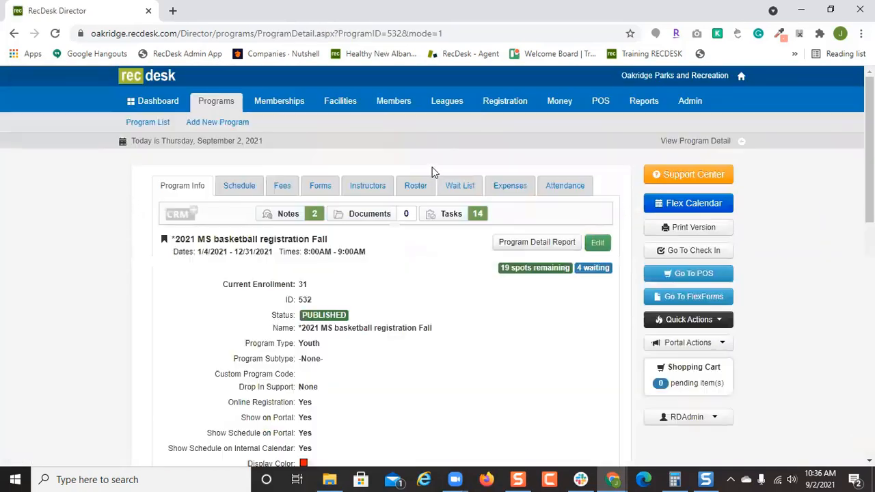
pyautogui.click(422, 185)
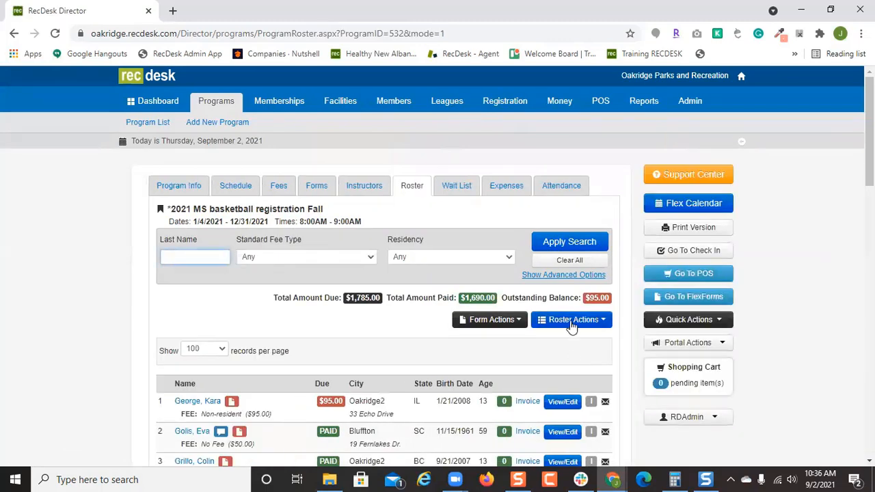
pyautogui.click(572, 322)
pyautogui.scroll(-2, 571, 326)
# Start a full-detail Excel roster export keeping only Last Name among general, household and emergency columns.
pyautogui.click(608, 435)
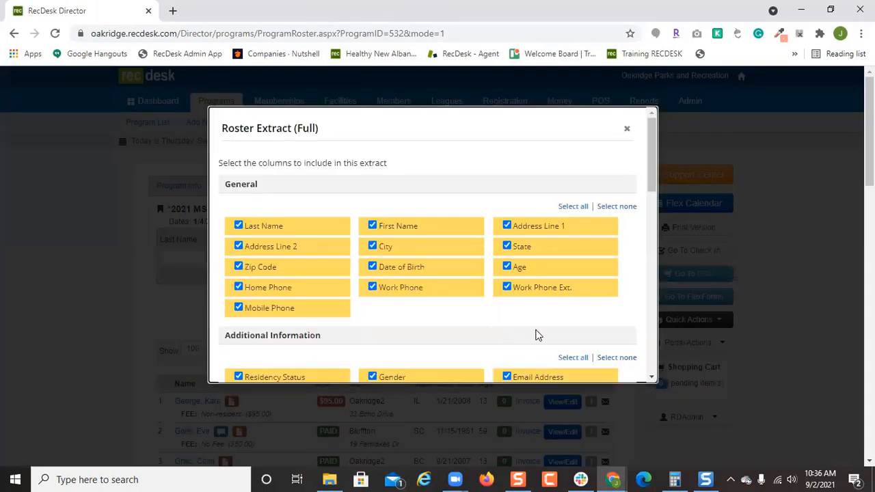
pyautogui.click(617, 207)
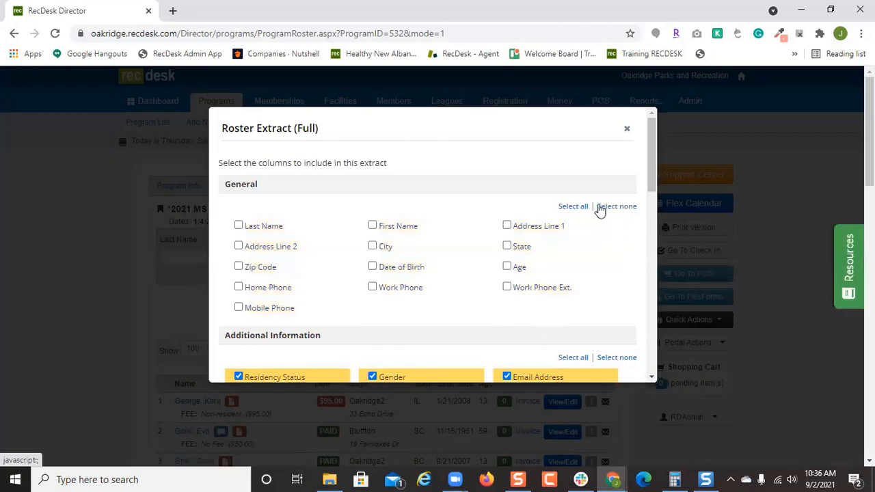
pyautogui.click(290, 230)
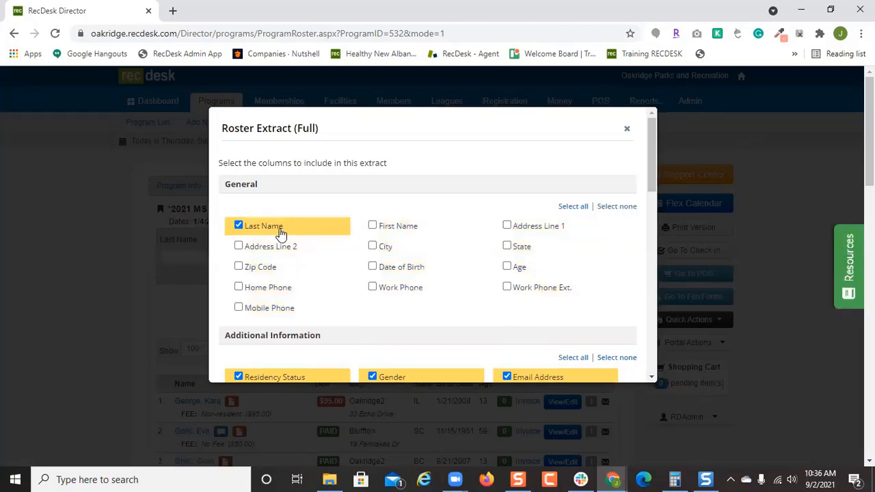
pyautogui.scroll(-1, 610, 308)
pyautogui.click(617, 293)
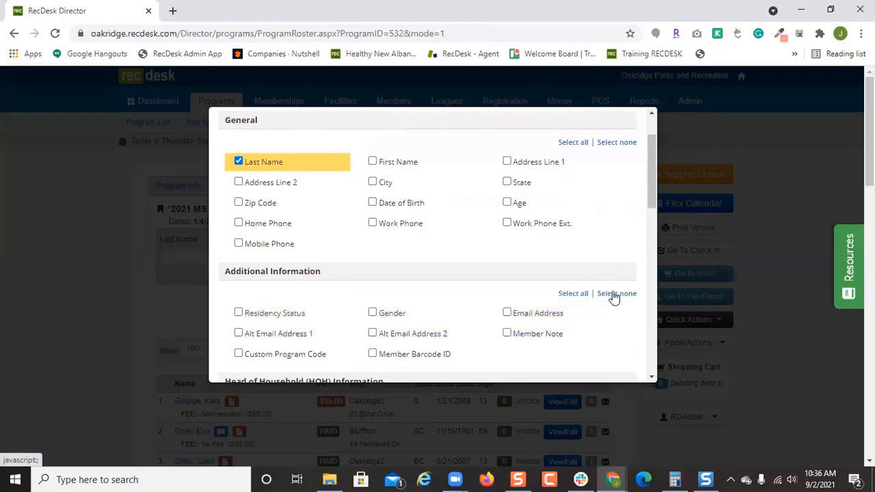
pyautogui.scroll(-3, 533, 301)
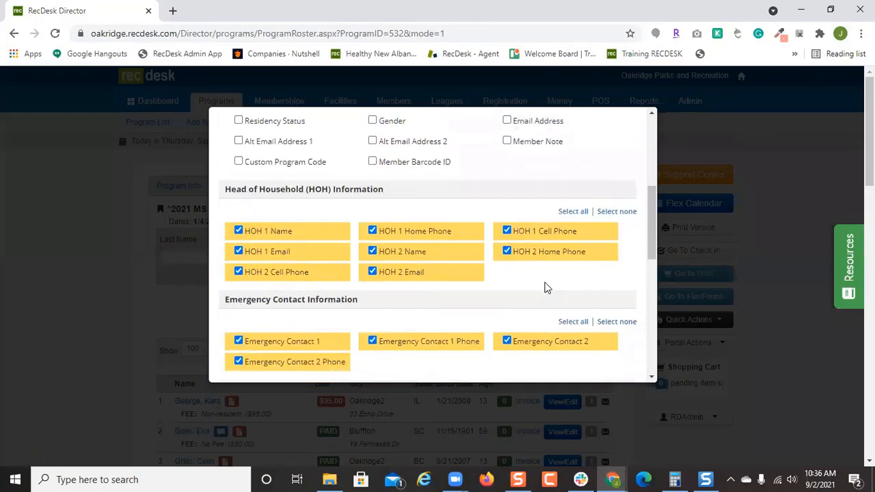
pyautogui.click(615, 212)
pyautogui.scroll(-1, 587, 266)
pyautogui.click(615, 257)
pyautogui.scroll(-2, 612, 261)
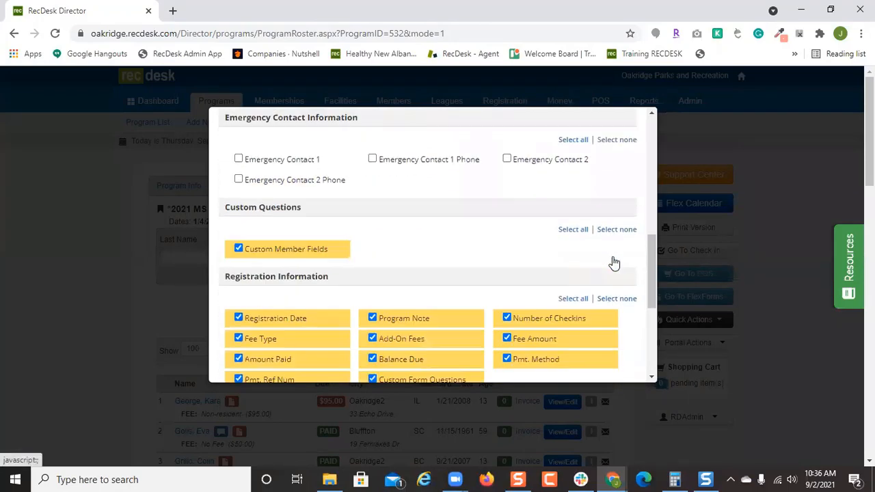
pyautogui.scroll(-1, 595, 247)
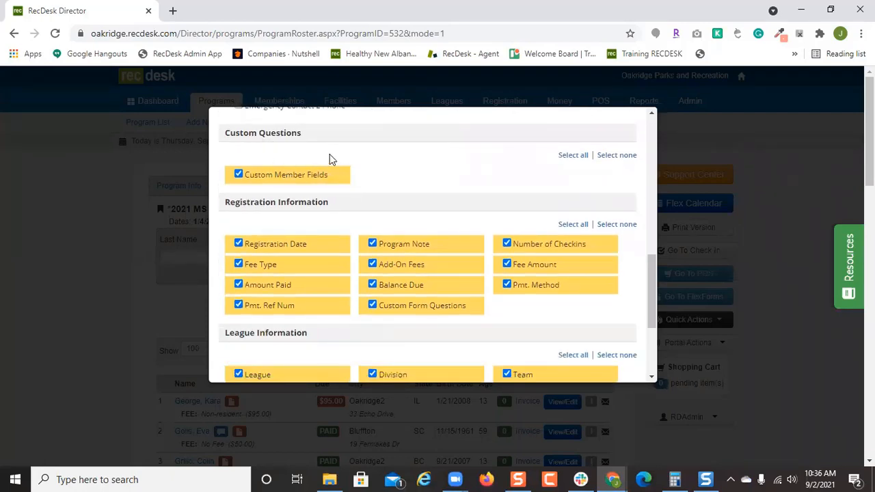
# Drop custom member fields and COVID-19 questions, include Custom Form Questions, then generate and open RosterExtract.
pyautogui.click(616, 155)
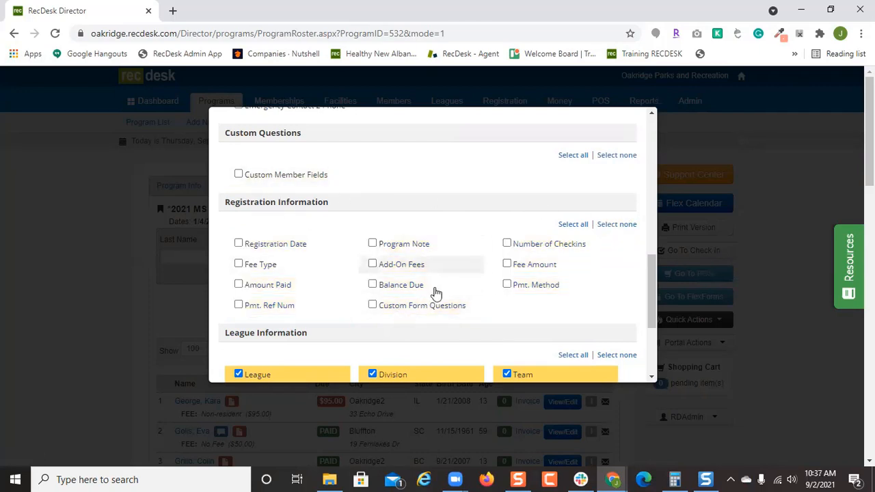
pyautogui.click(381, 309)
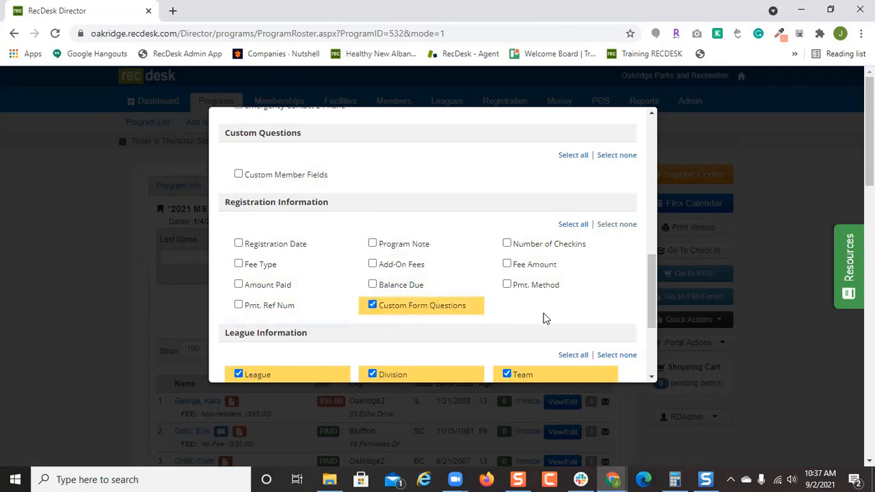
pyautogui.scroll(-1, 545, 318)
pyautogui.scroll(-1, 479, 335)
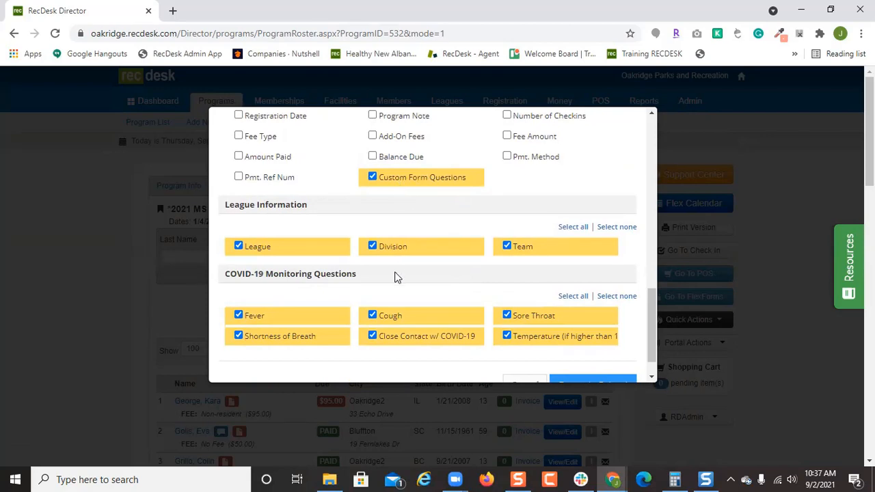
pyautogui.click(619, 296)
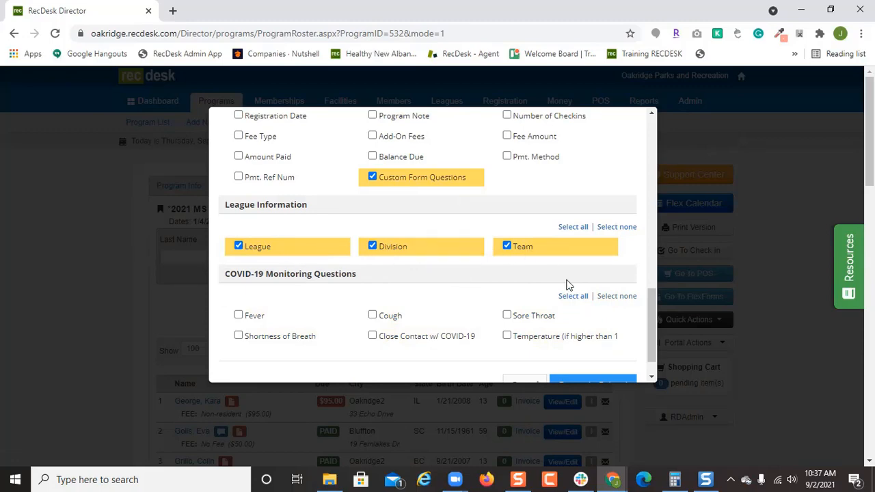
pyautogui.scroll(-1, 566, 285)
pyautogui.click(593, 349)
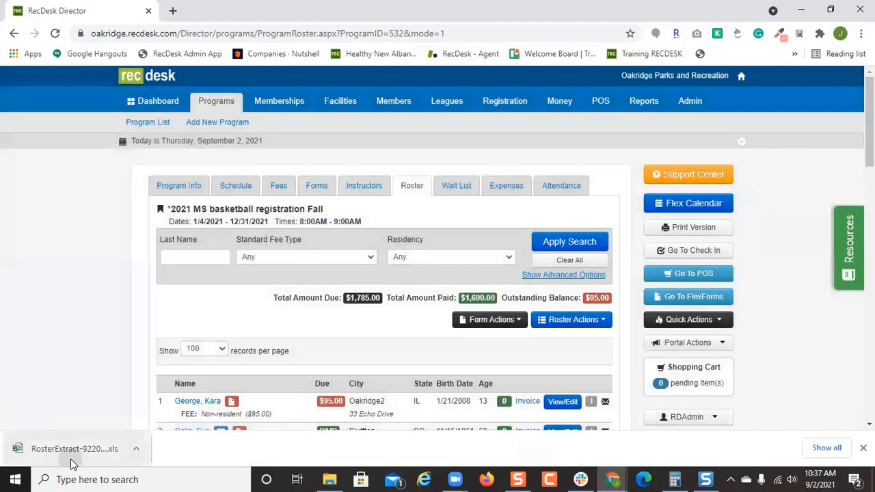
pyautogui.click(130, 454)
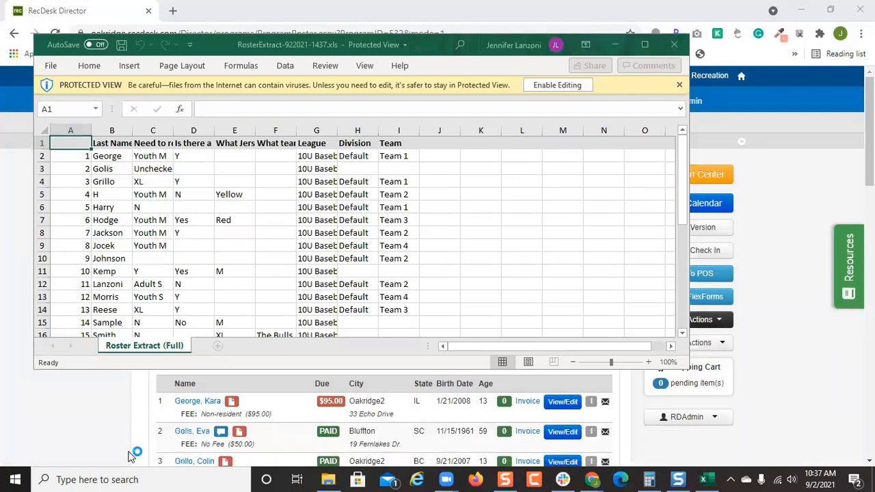
# Maximize the RosterExtract workbook, enable editing, check cells C2 and I2, then minimize Excel.
pyautogui.click(645, 44)
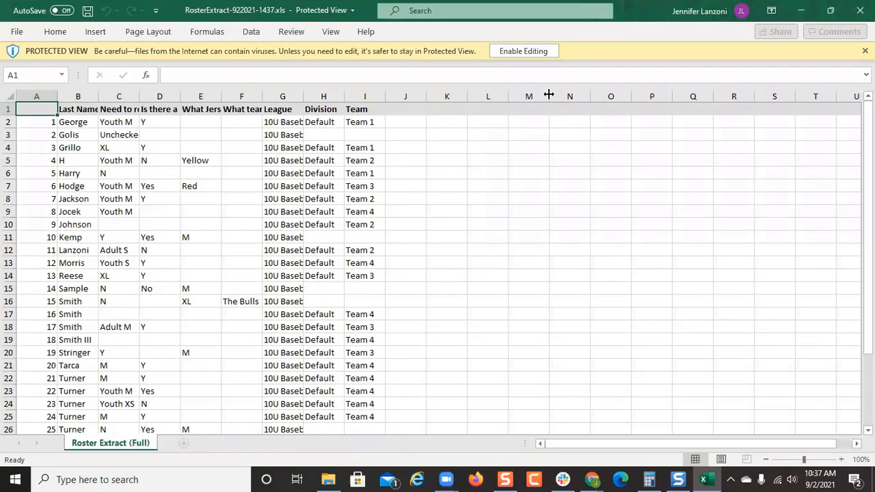
pyautogui.click(532, 53)
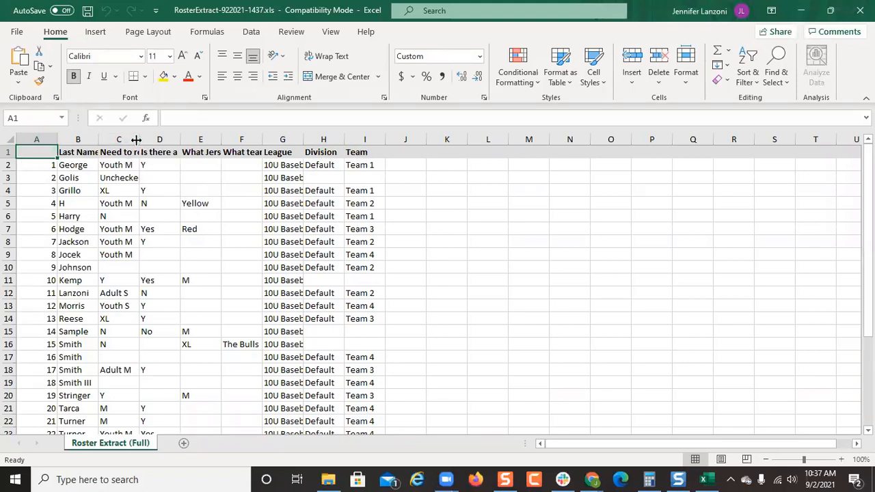
pyautogui.click(130, 166)
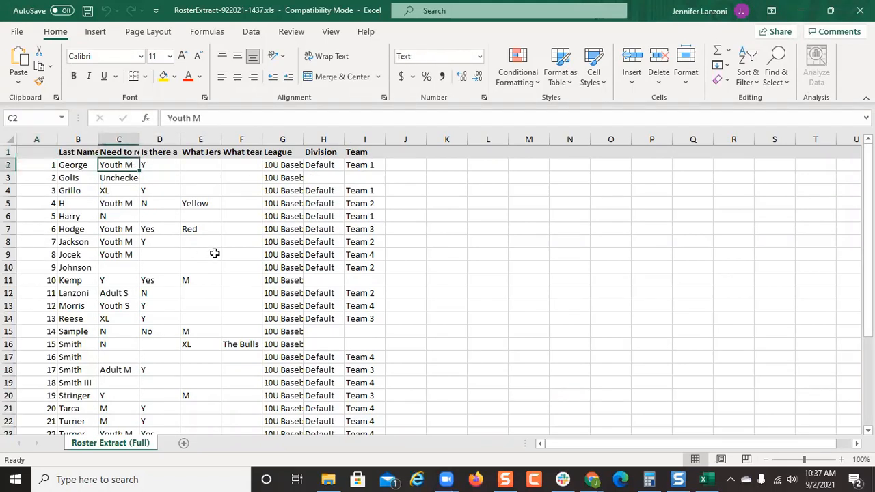
pyautogui.click(369, 165)
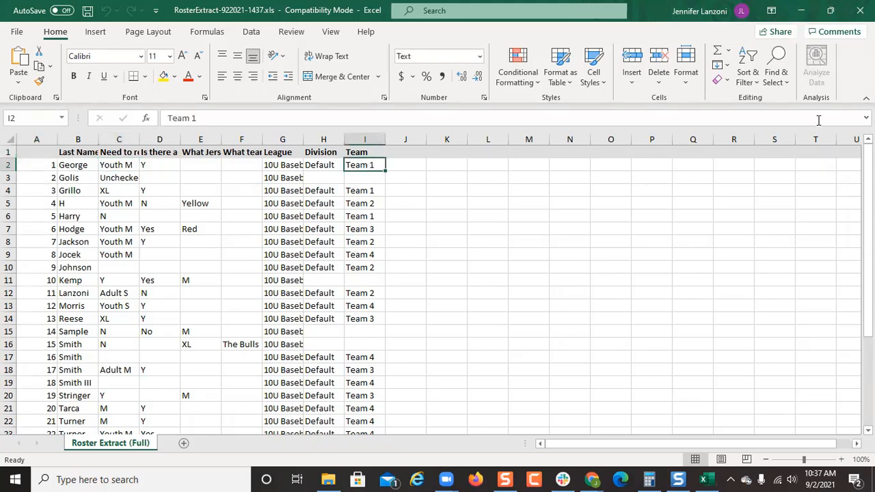
pyautogui.click(801, 10)
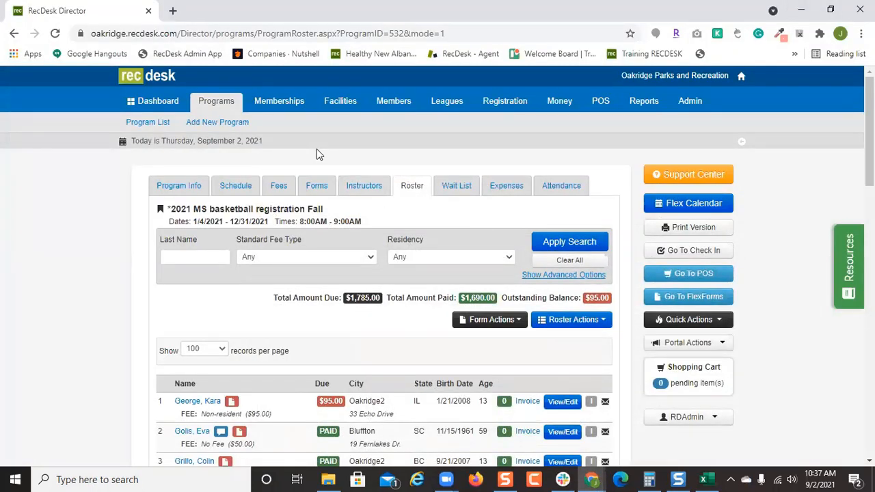
# Open the Oakridge community site in a new browser tab.
pyautogui.click(708, 343)
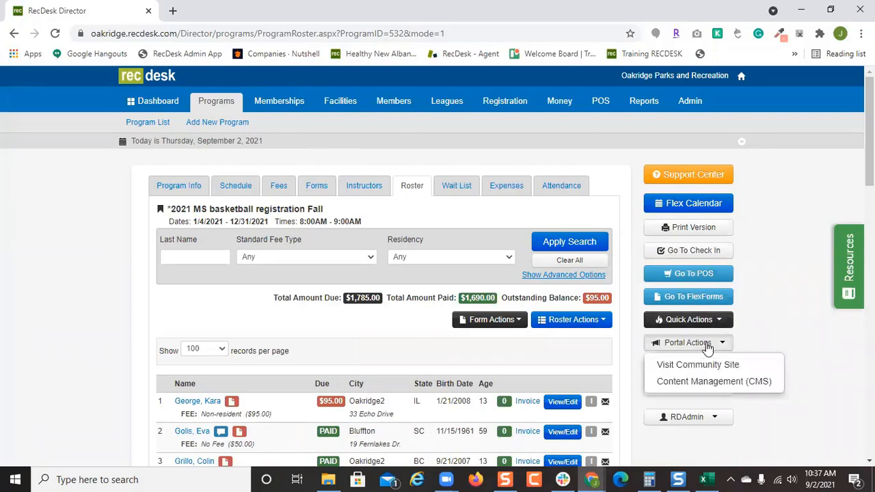
pyautogui.rightClick(698, 363)
pyautogui.click(736, 255)
pyautogui.click(215, 7)
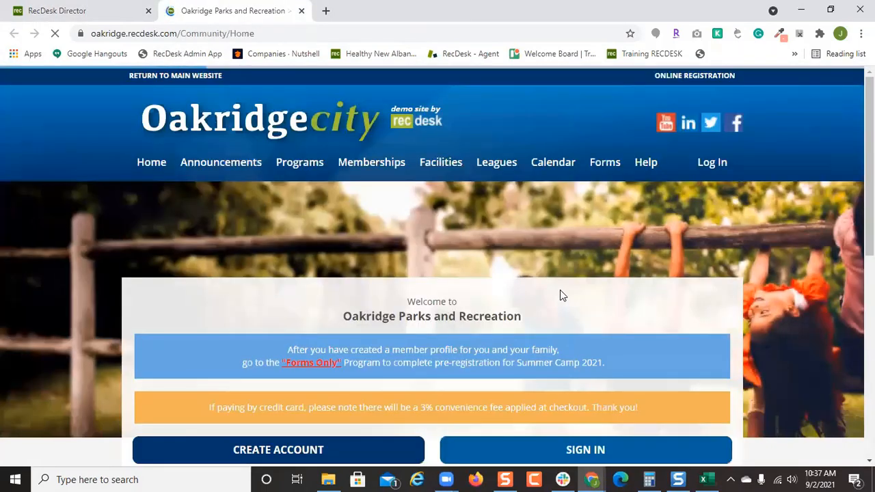
pyautogui.scroll(-2, 561, 293)
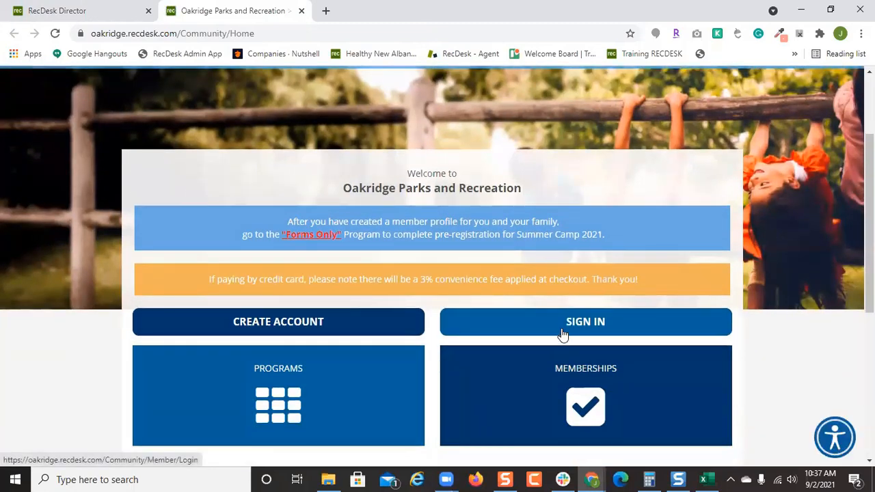
# Sign in to the community portal with the member's username and password.
pyautogui.click(561, 334)
pyautogui.scroll(-2, 502, 223)
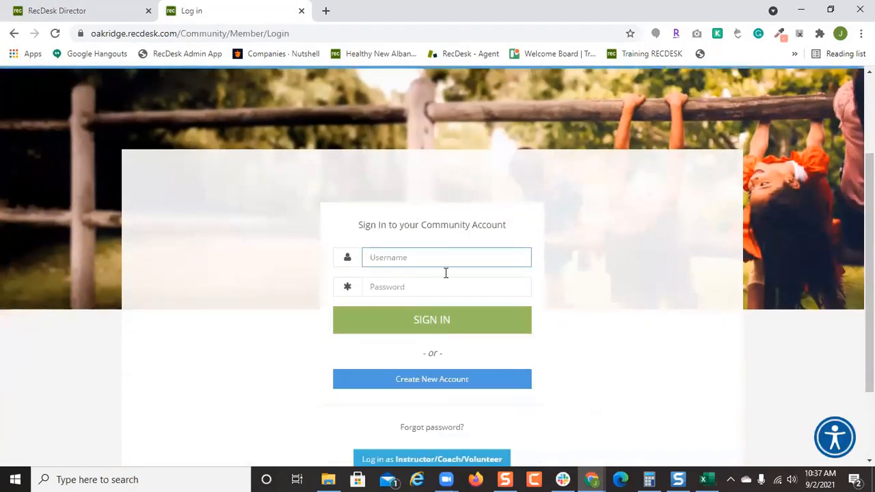
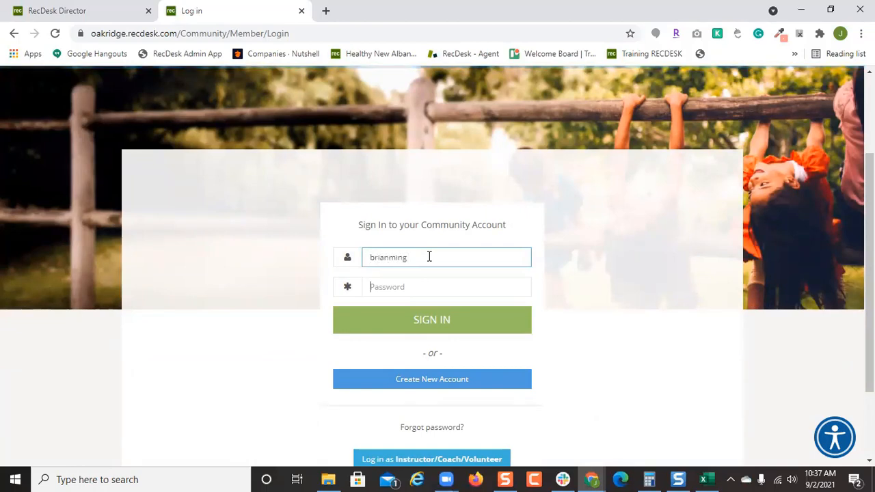
pyautogui.press('Tab')
pyautogui.write('***')
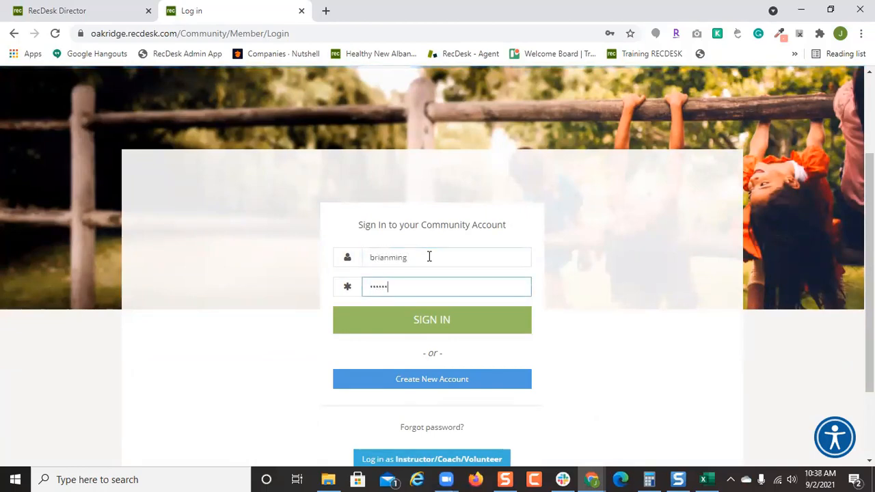
pyautogui.press('Return')
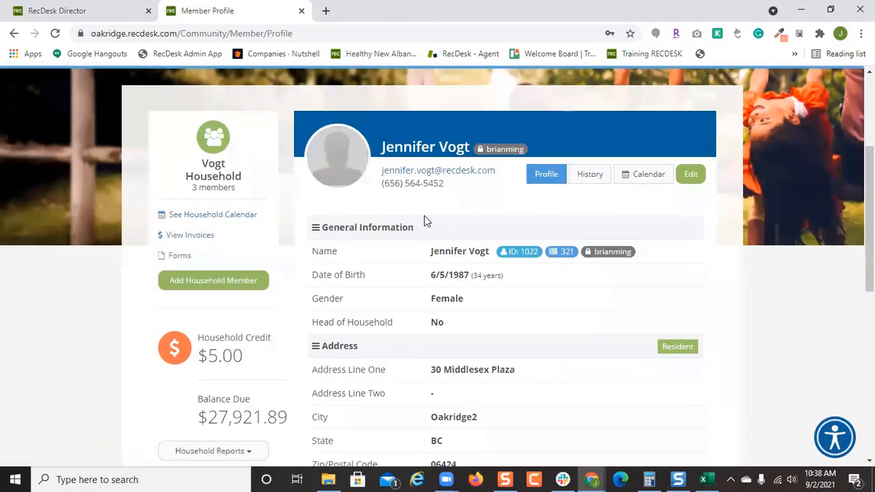
# Scroll through September on the household calendar, then log the member out.
pyautogui.click(209, 216)
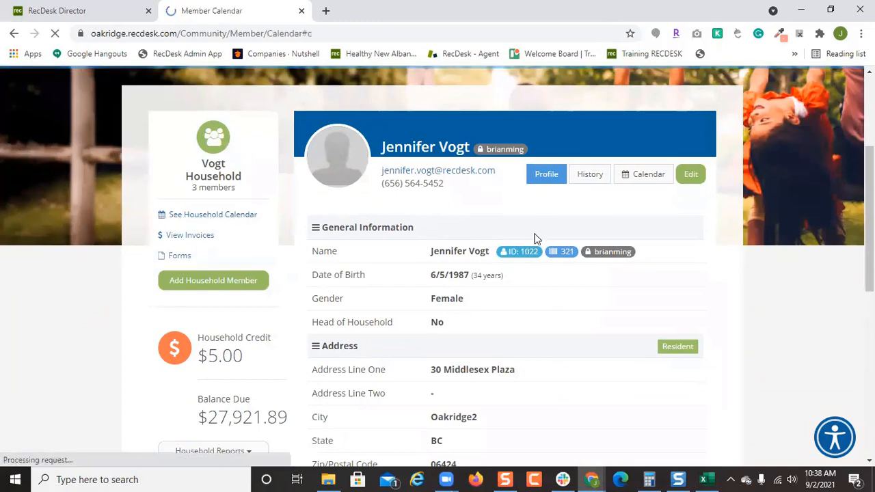
pyautogui.scroll(-5, 616, 269)
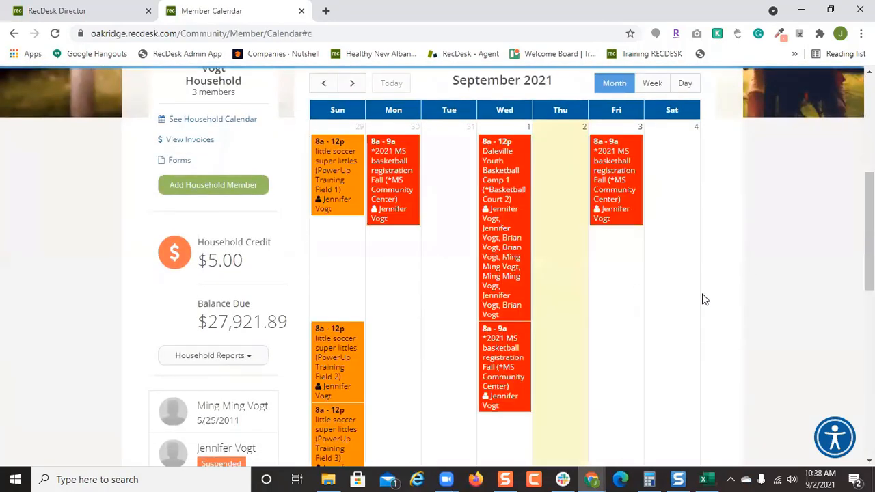
pyautogui.scroll(-1, 684, 287)
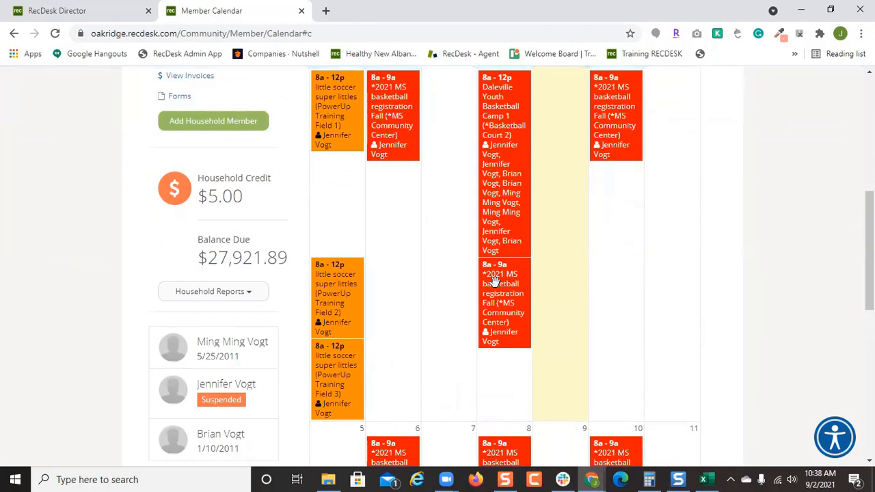
pyautogui.scroll(-2, 495, 282)
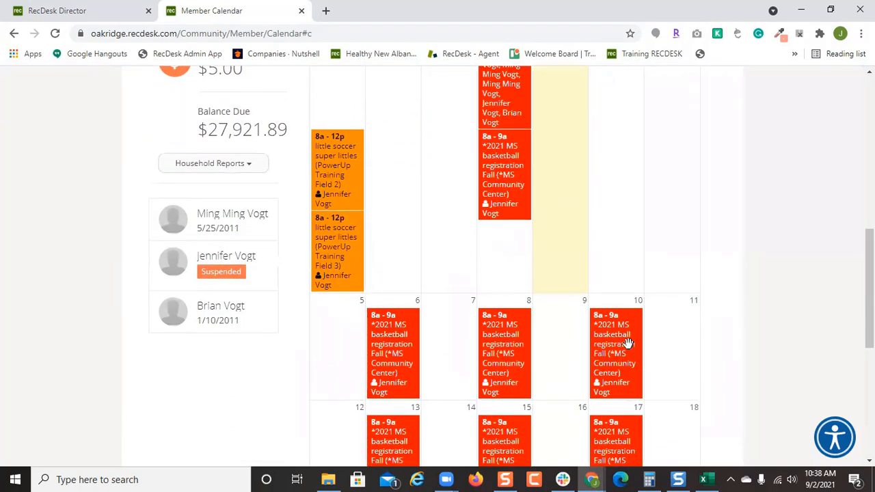
pyautogui.scroll(-5, 607, 309)
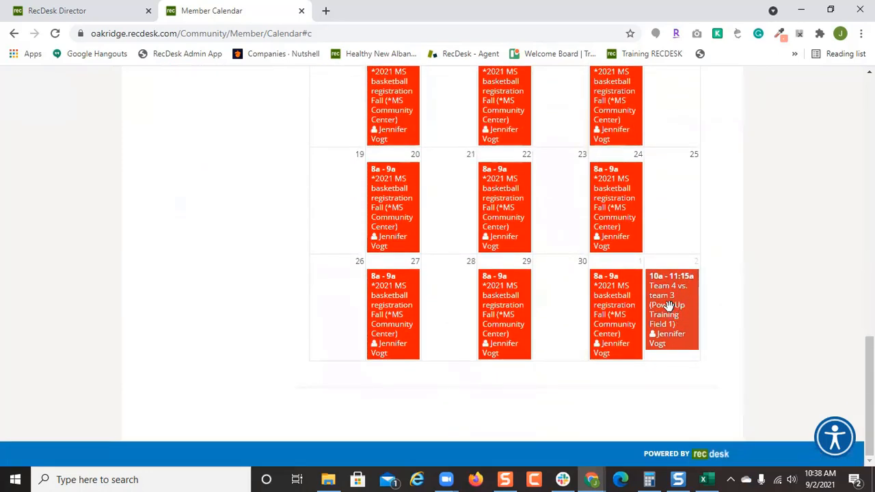
pyautogui.scroll(7, 675, 309)
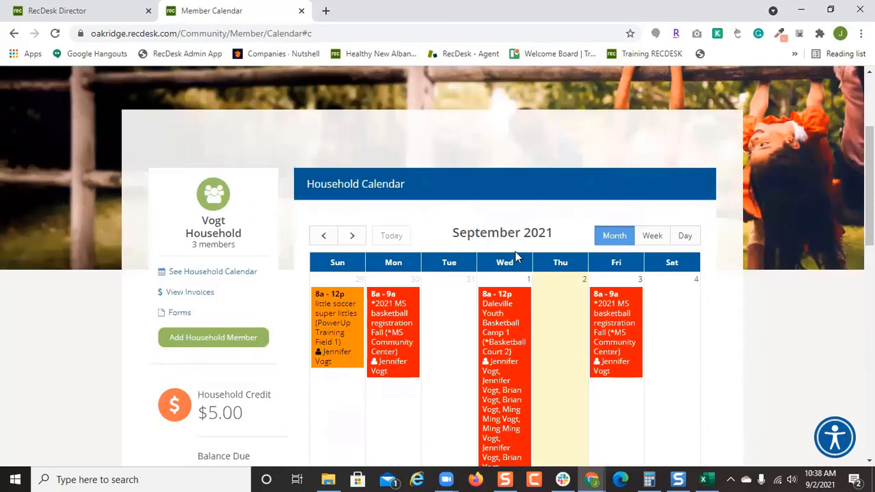
pyautogui.scroll(-1, 538, 250)
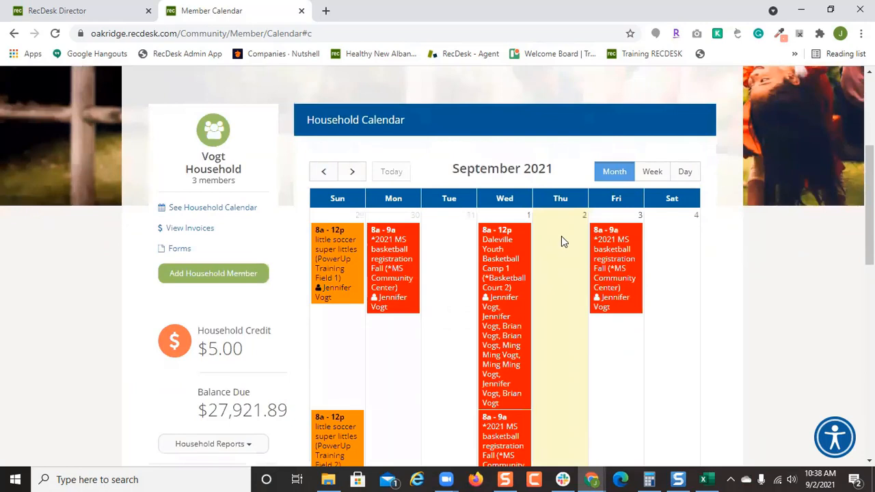
pyautogui.scroll(-2, 561, 240)
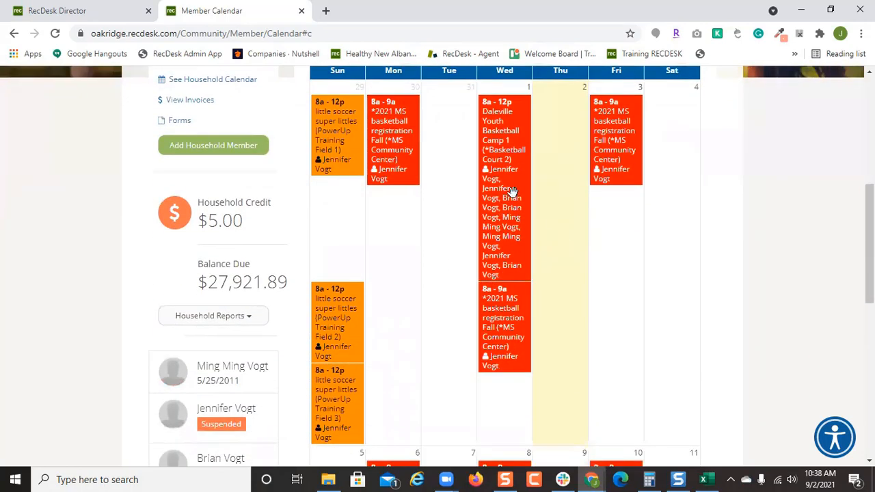
pyautogui.scroll(5, 584, 252)
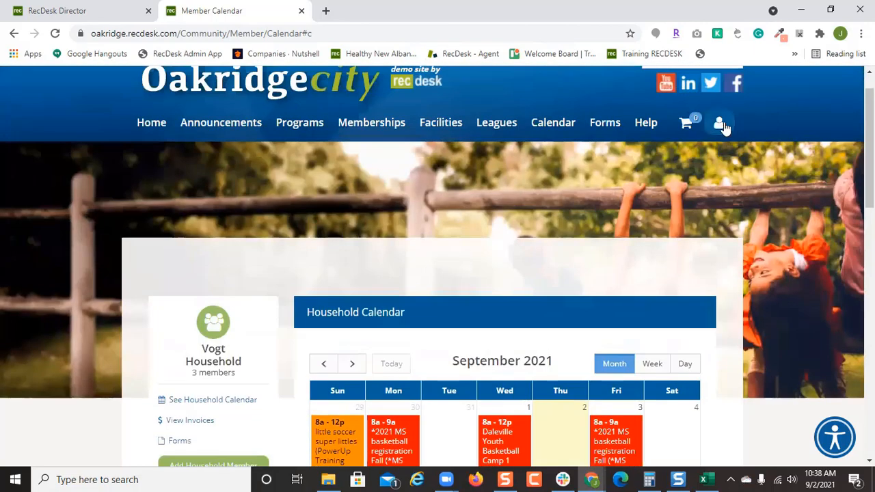
pyautogui.click(722, 127)
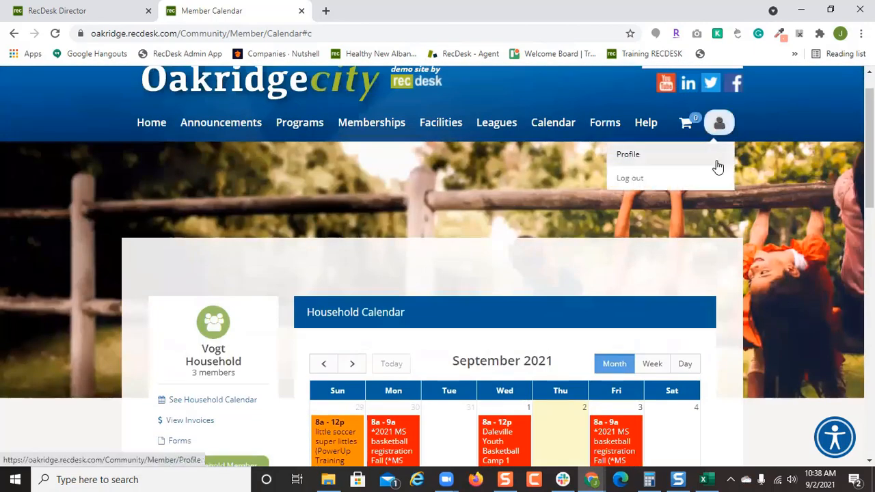
pyautogui.click(718, 176)
# Sign in as instructor/coach/volunteer with the coach's email and password, dismissing the password prompts.
pyautogui.scroll(-3, 523, 266)
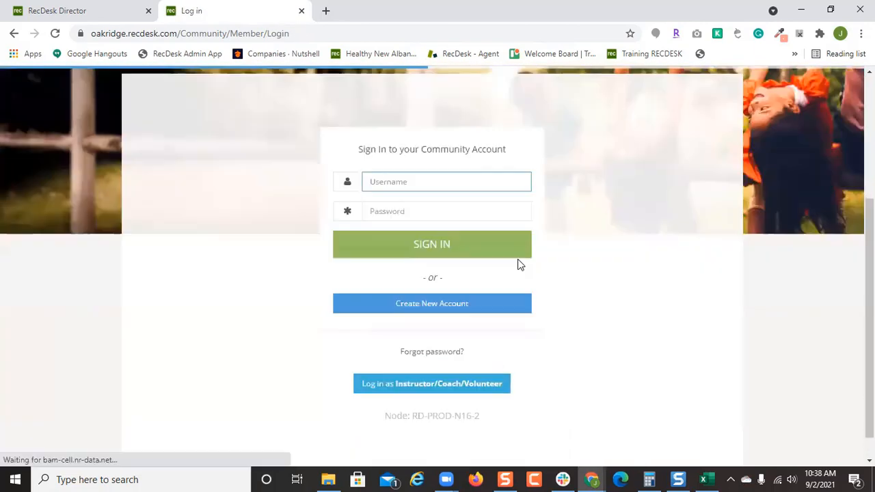
pyautogui.click(460, 360)
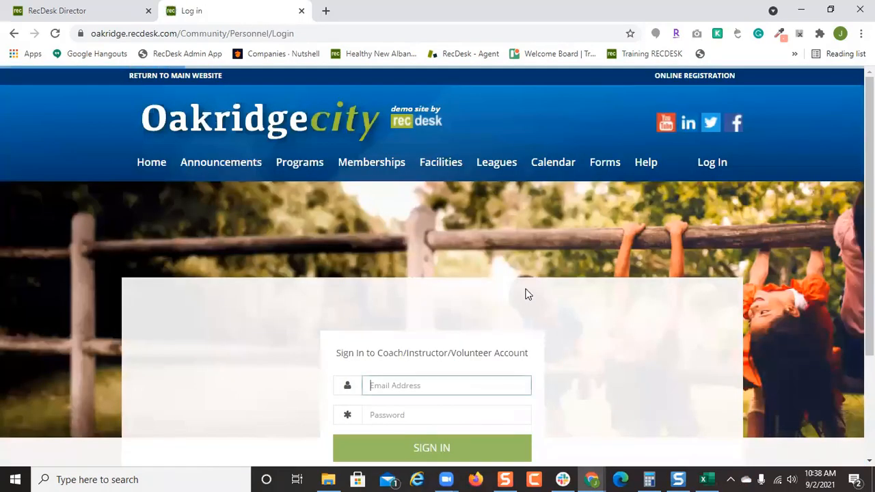
pyautogui.scroll(-2, 523, 294)
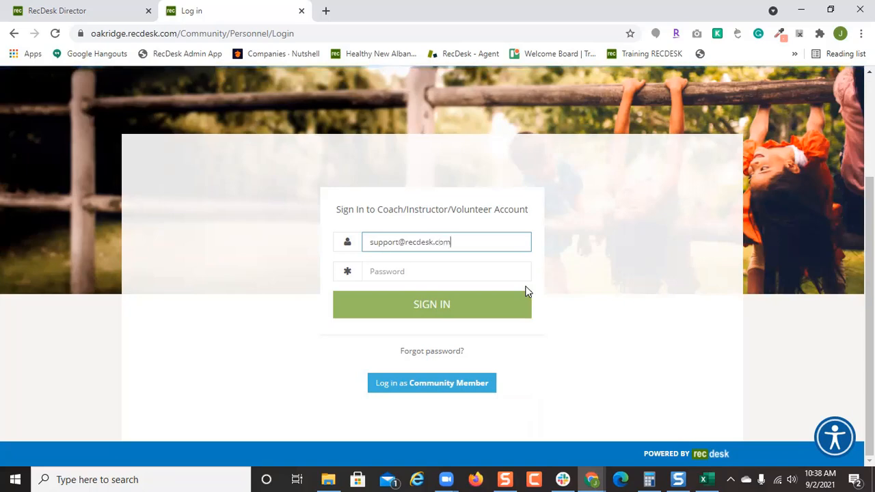
pyautogui.press('Tab')
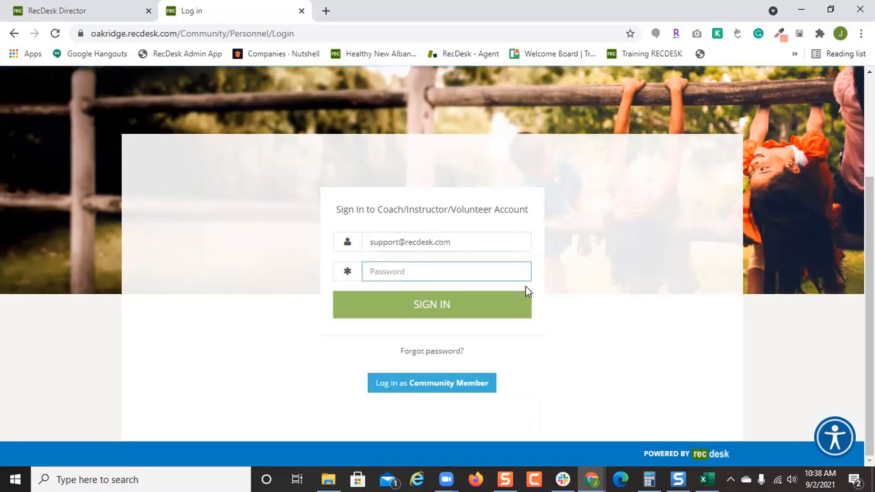
pyautogui.write('••')
pyautogui.press('Return')
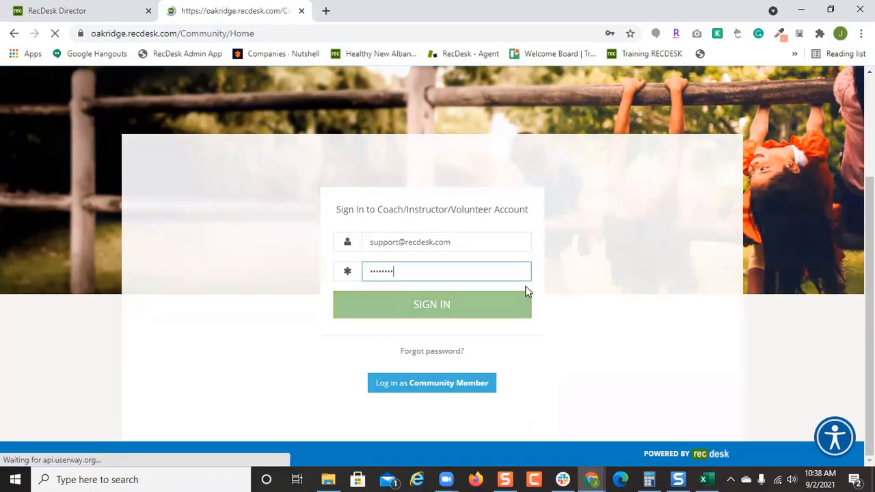
pyautogui.click(547, 204)
pyautogui.scroll(-3, 494, 256)
pyautogui.click(609, 214)
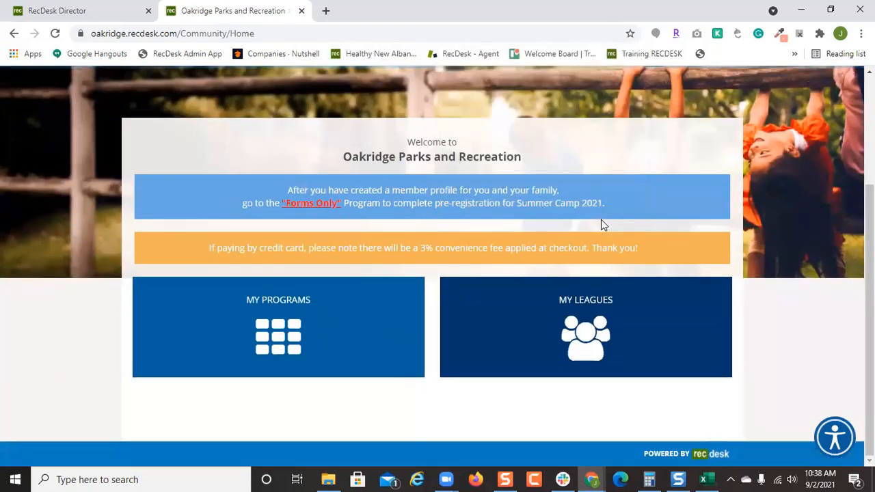
# Check the coach's My Leagues page, which lists no leagues, then return to the Director tab.
pyautogui.click(586, 330)
pyautogui.scroll(-1, 522, 297)
pyautogui.scroll(-2, 522, 296)
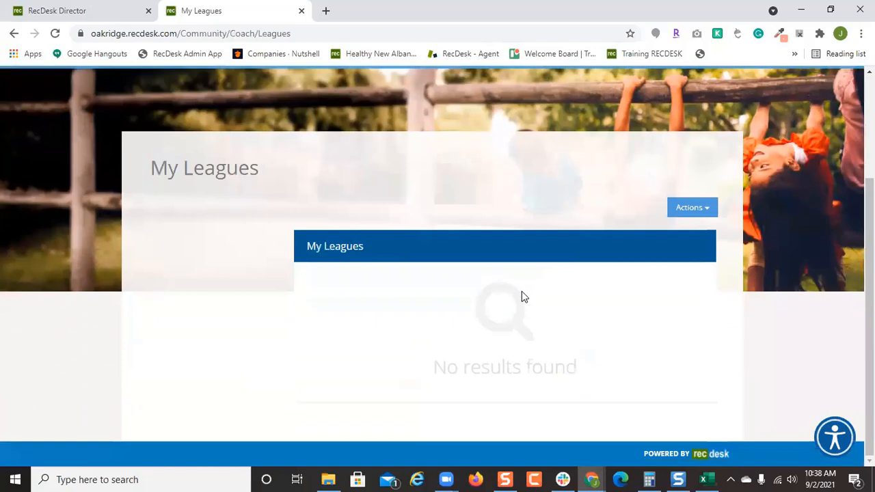
pyautogui.click(59, 8)
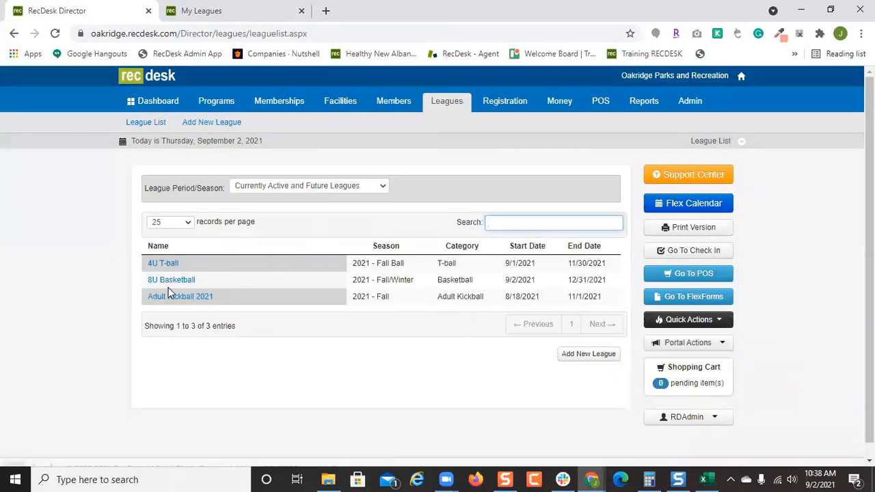
# Assign the coach to 8U Basketball through its Coaches tab and save the assignment.
pyautogui.click(171, 281)
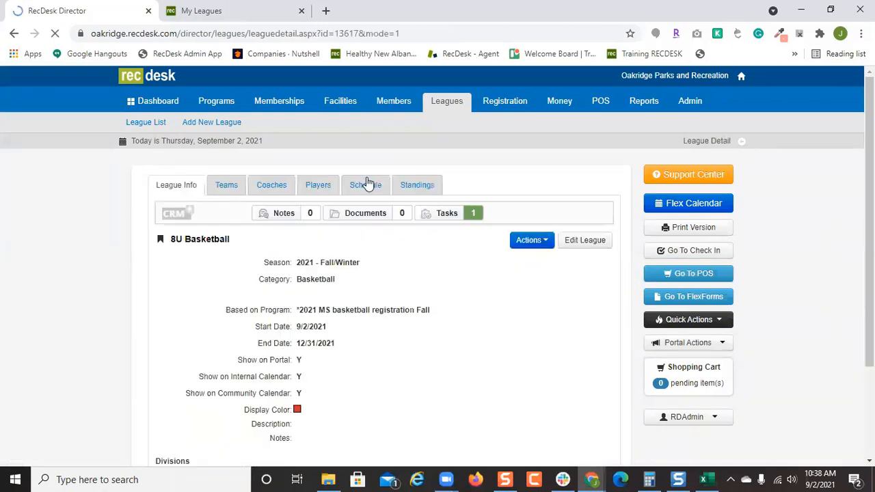
pyautogui.click(276, 191)
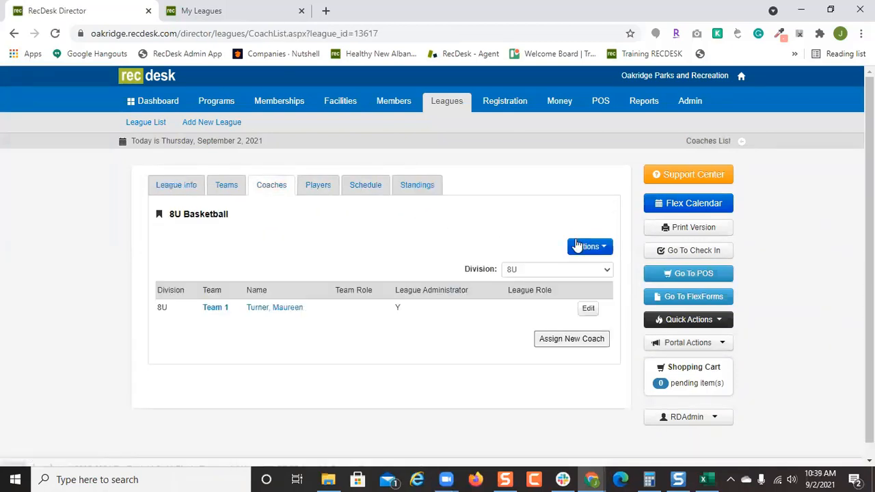
pyautogui.click(580, 338)
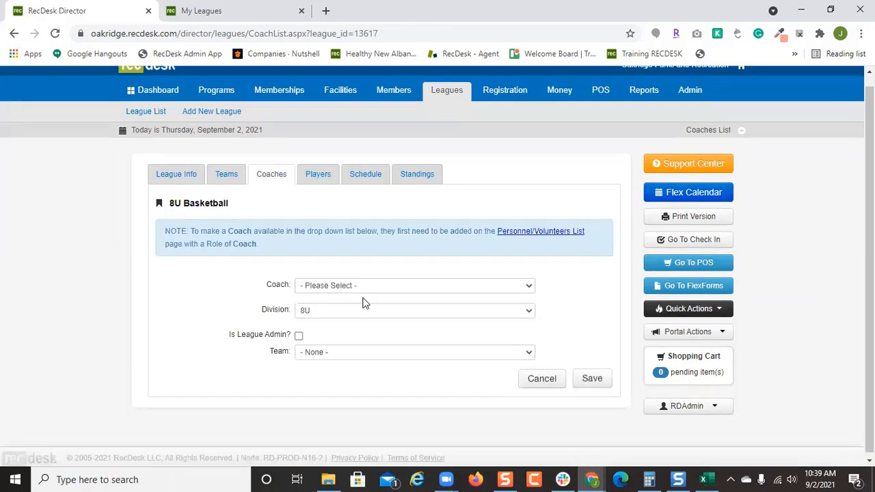
pyautogui.click(375, 287)
pyautogui.scroll(-1, 387, 246)
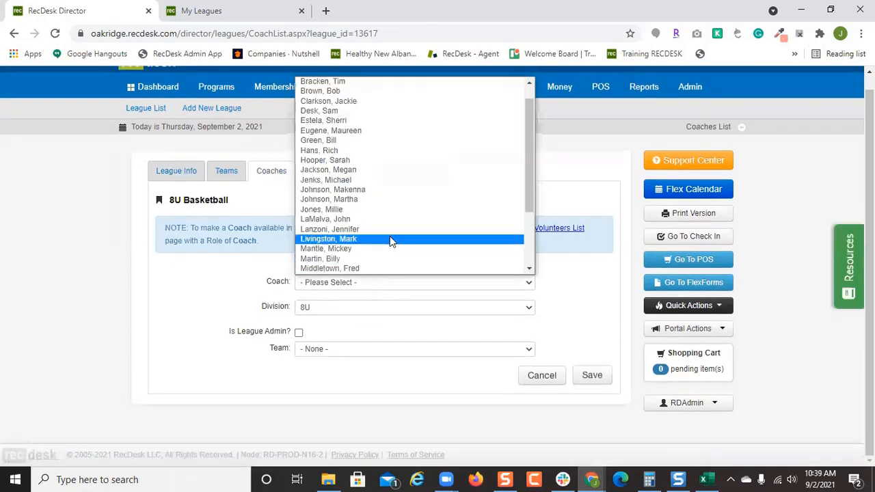
pyautogui.click(391, 230)
pyautogui.click(586, 377)
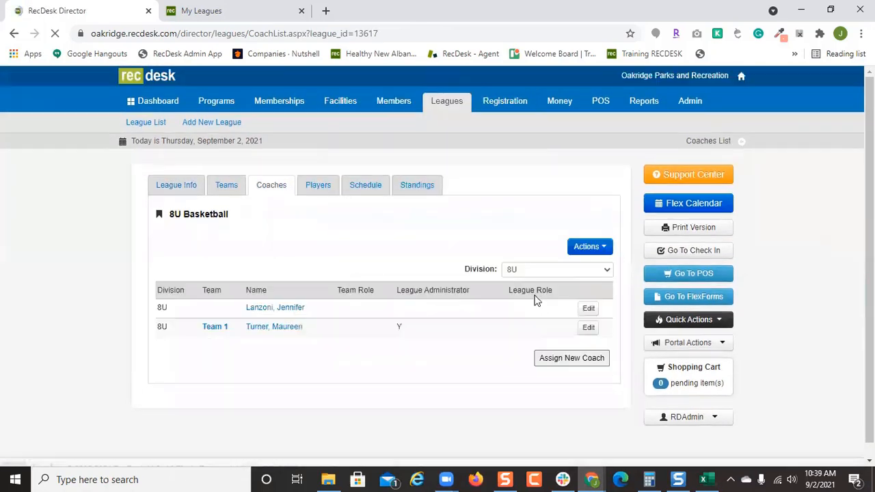
pyautogui.click(242, 8)
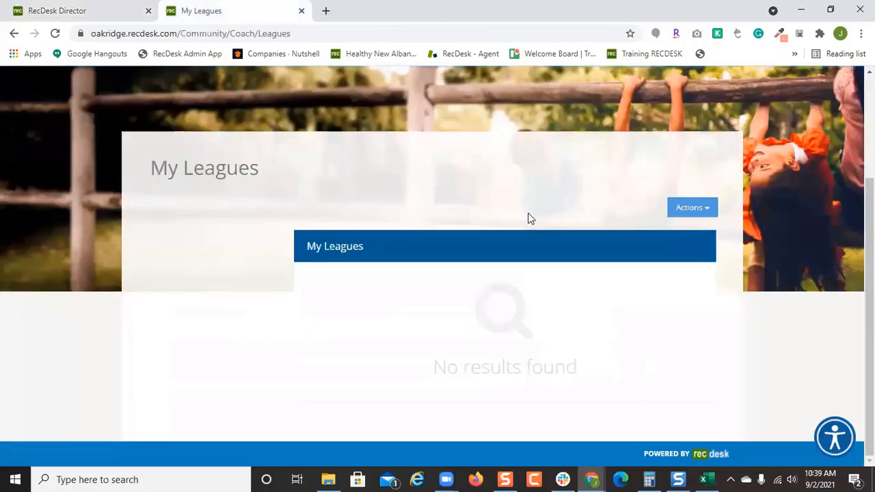
# Open the coach's leagues in the community view and inspect the 8U Basketball - 8U roster actions.
pyautogui.scroll(3, 534, 217)
pyautogui.click(195, 152)
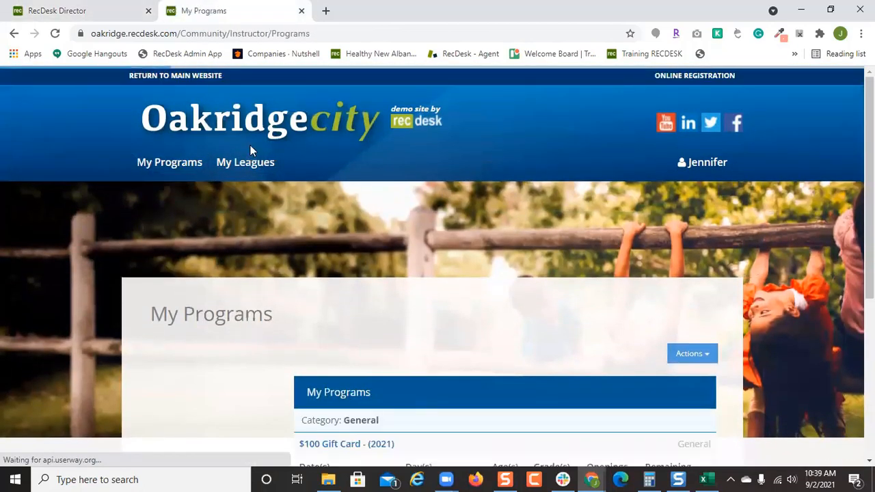
pyautogui.click(244, 162)
pyautogui.scroll(-2, 533, 287)
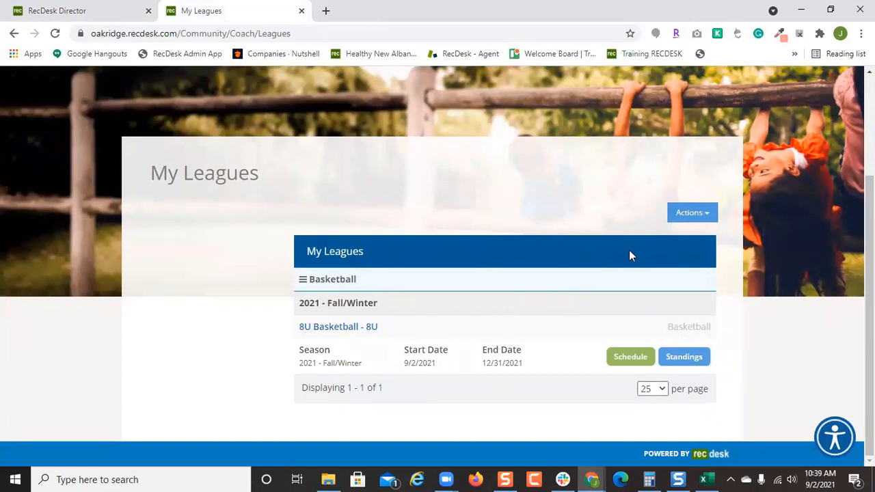
pyautogui.click(709, 214)
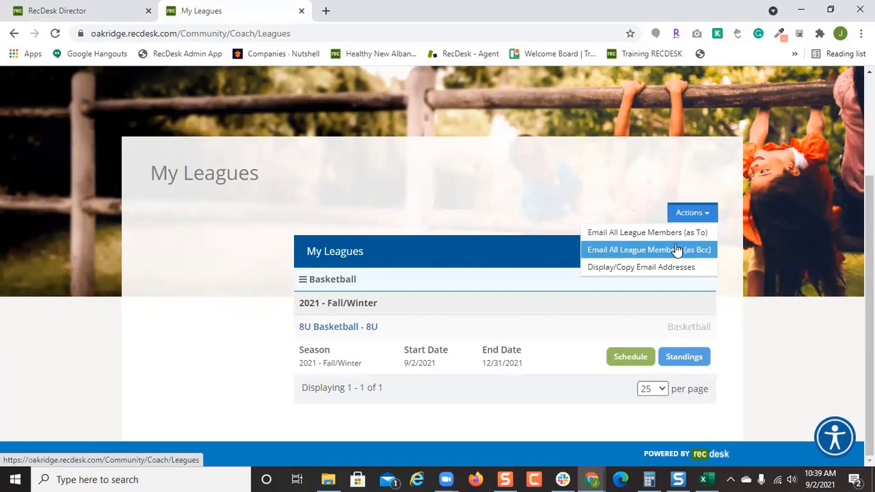
pyautogui.click(481, 322)
pyautogui.click(345, 328)
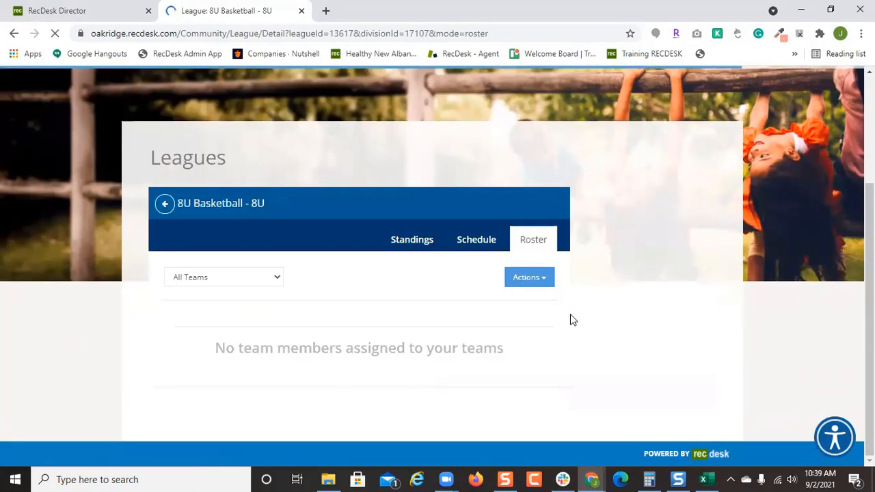
pyautogui.click(538, 280)
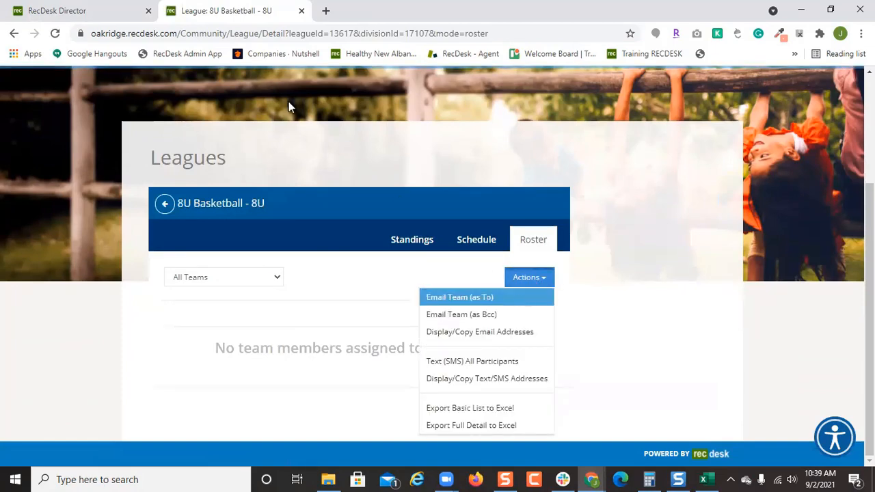
# Make the first coach a league administrator in the Director coaches list and save.
pyautogui.click(89, 9)
pyautogui.click(588, 308)
pyautogui.click(299, 334)
pyautogui.click(593, 415)
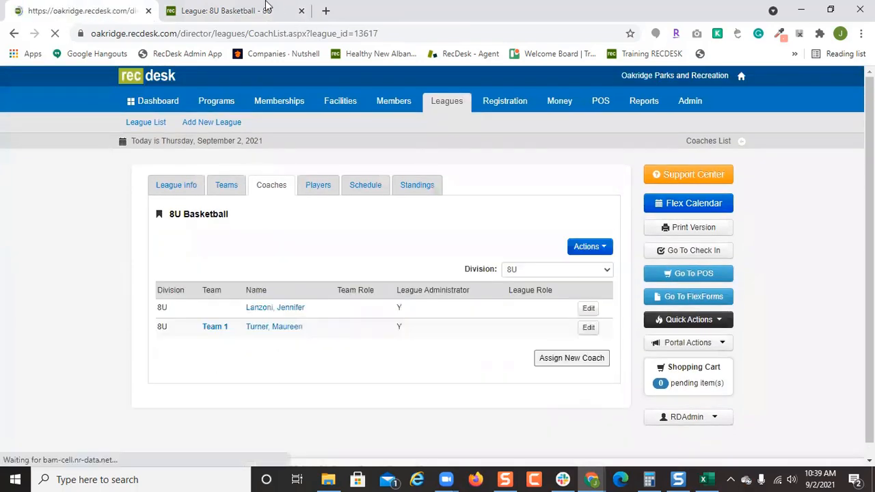
# Review the 8U league's standings and game schedule, then the roster's team filter.
pyautogui.click(264, 10)
pyautogui.click(402, 245)
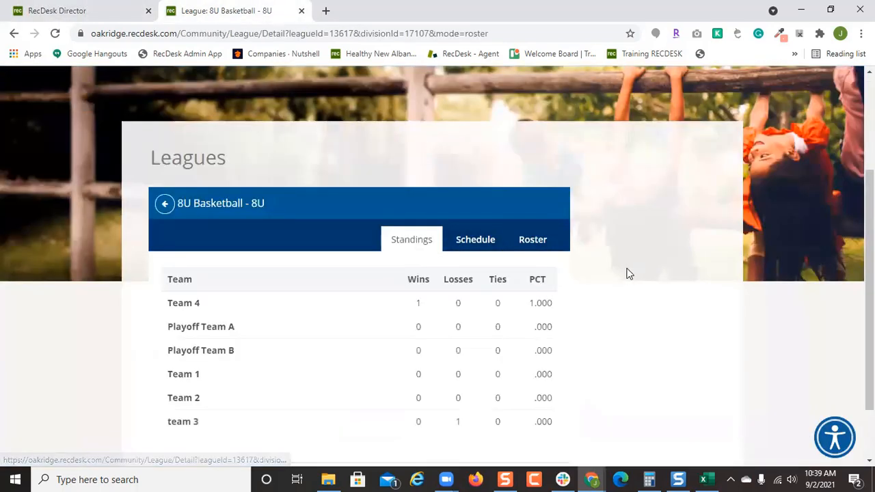
pyautogui.scroll(-1, 499, 273)
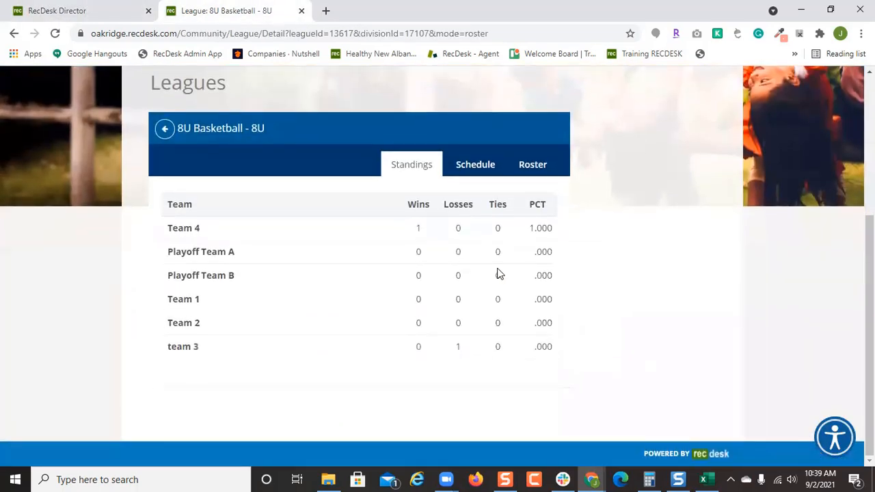
pyautogui.click(484, 166)
pyautogui.scroll(-1, 519, 281)
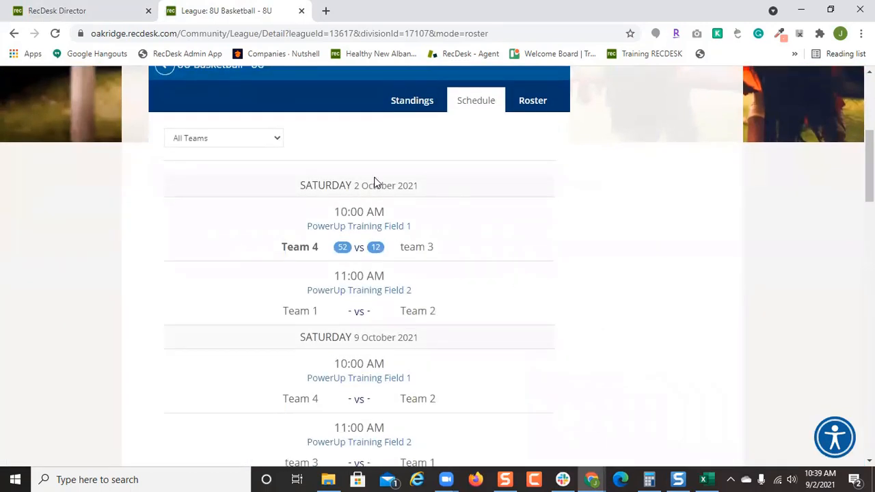
pyautogui.click(538, 105)
pyautogui.click(264, 277)
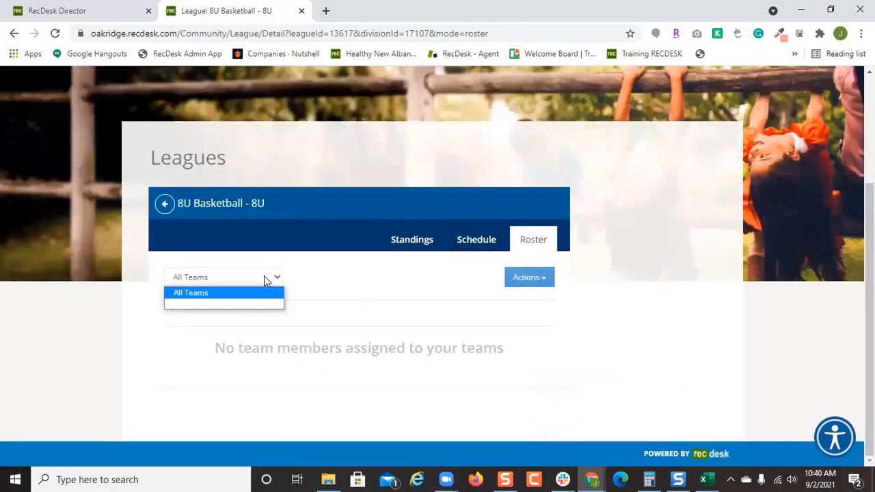
# Reopen the 8U Basketball - 8U roster from My Leagues and view the second player's profile.
pyautogui.click(164, 205)
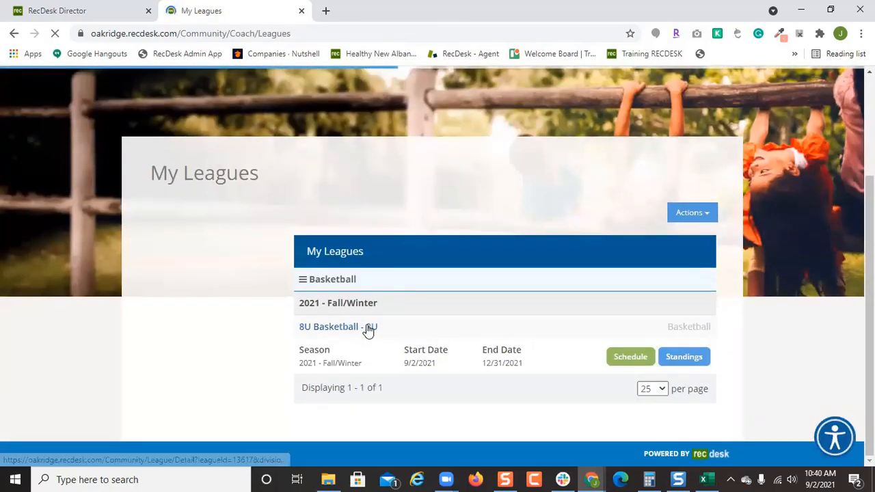
pyautogui.click(369, 328)
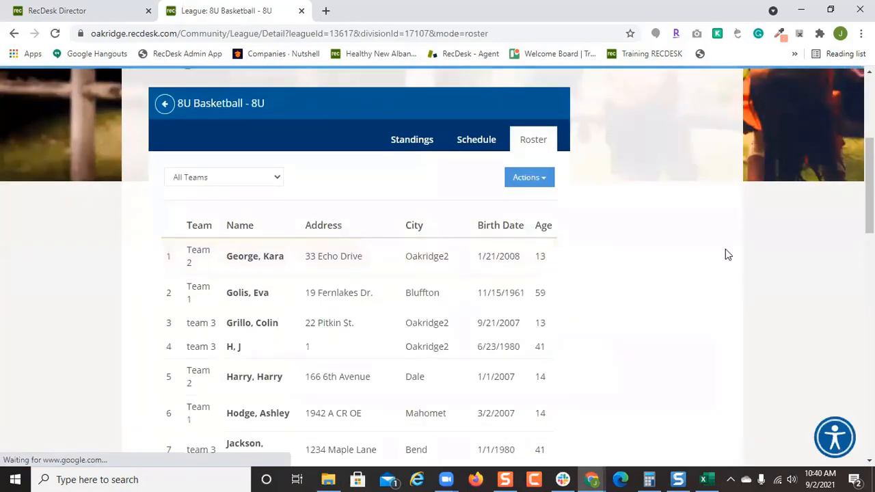
pyautogui.scroll(-1, 723, 253)
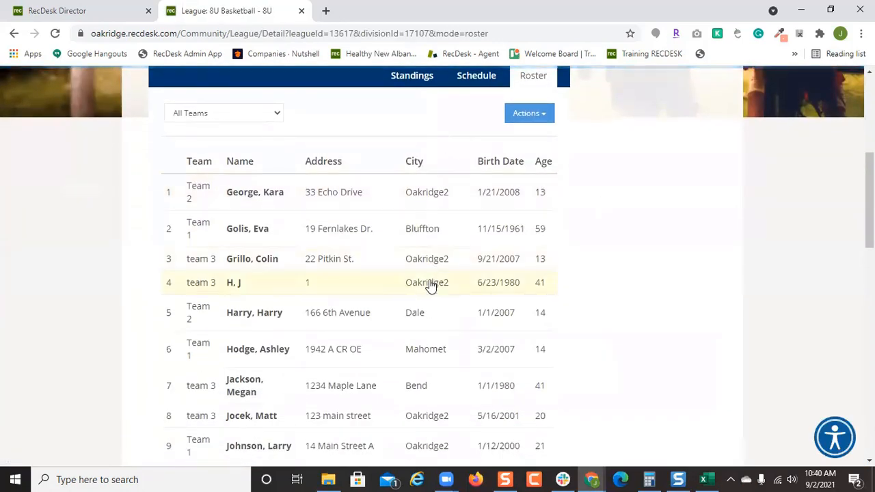
pyautogui.scroll(2, 580, 217)
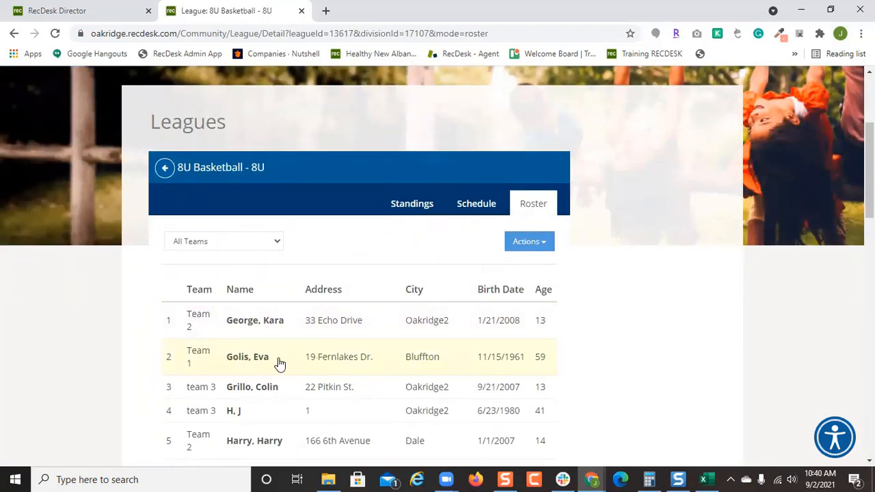
pyautogui.click(357, 364)
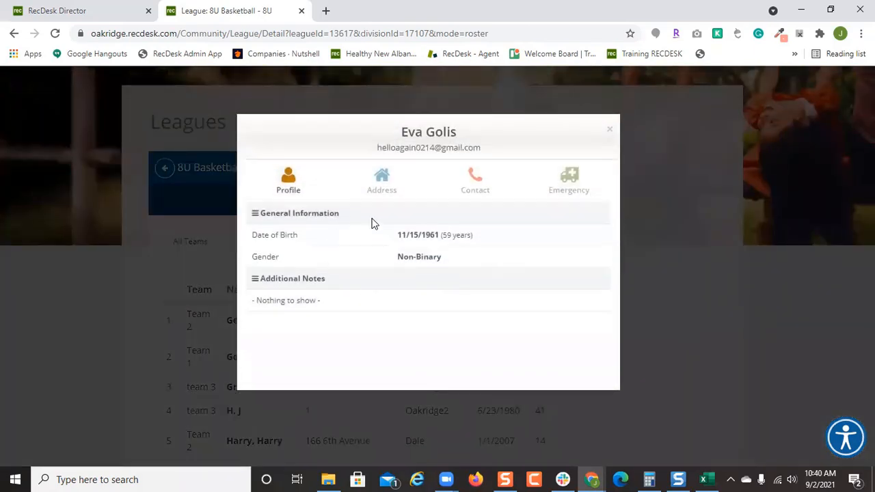
pyautogui.click(475, 182)
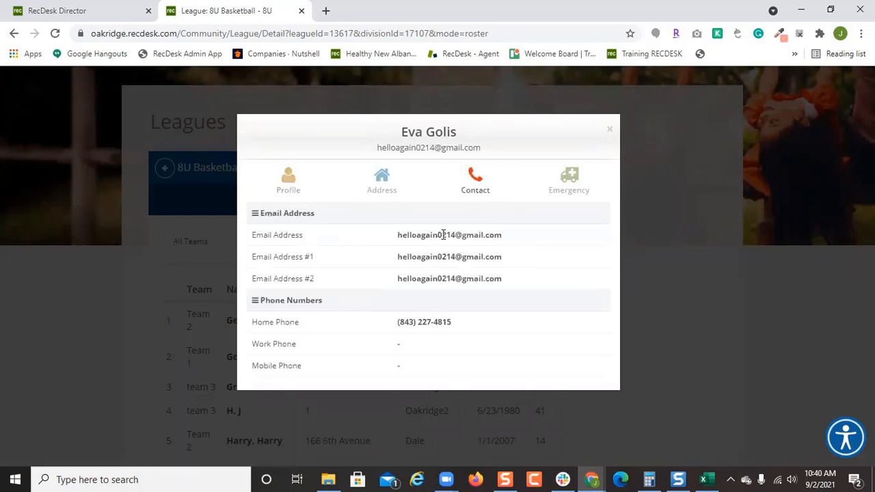
pyautogui.click(561, 186)
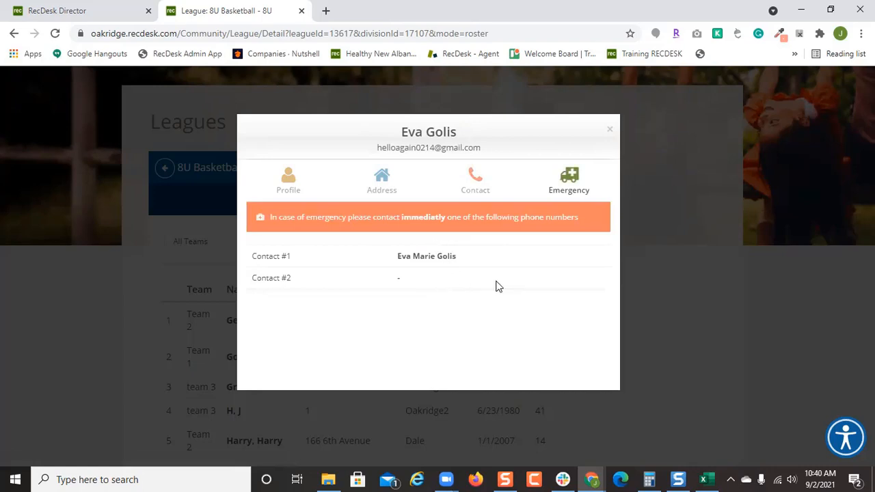
pyautogui.click(610, 131)
pyautogui.click(525, 242)
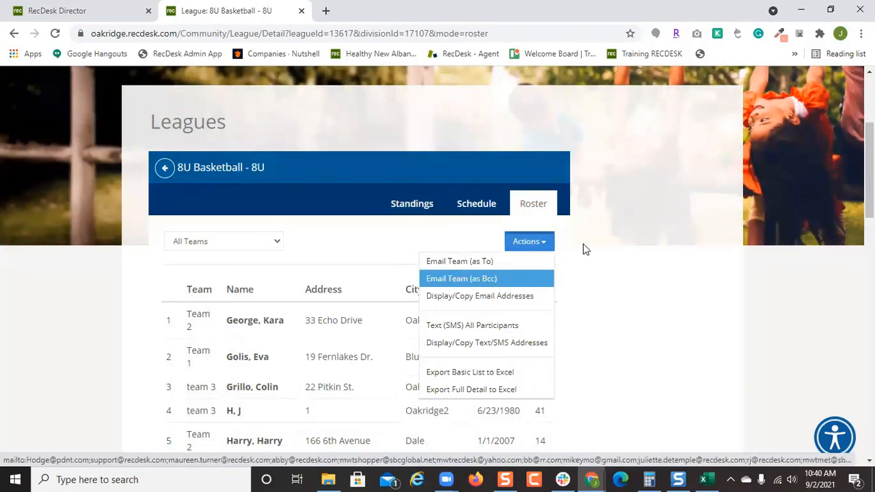
pyautogui.click(543, 143)
pyautogui.scroll(3, 535, 171)
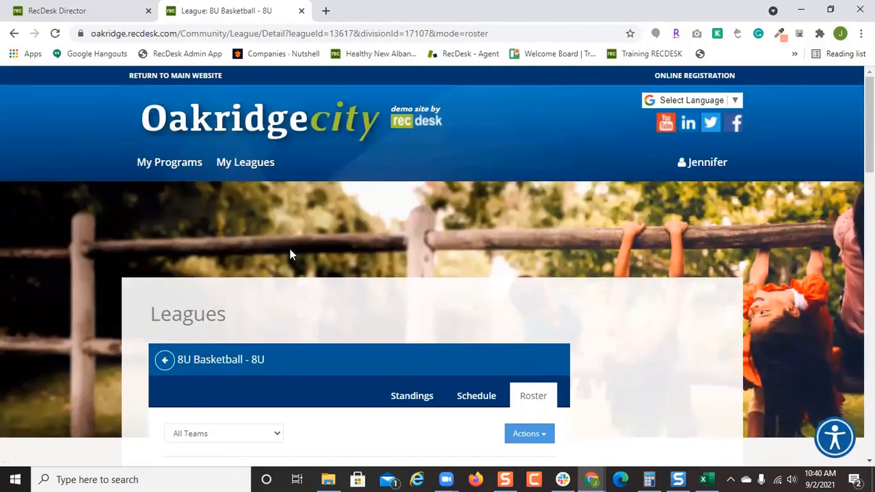
# Show only League Games on the Flex Calendar for October 2021, hiding programs and reservations.
pyautogui.click(115, 5)
pyautogui.click(694, 204)
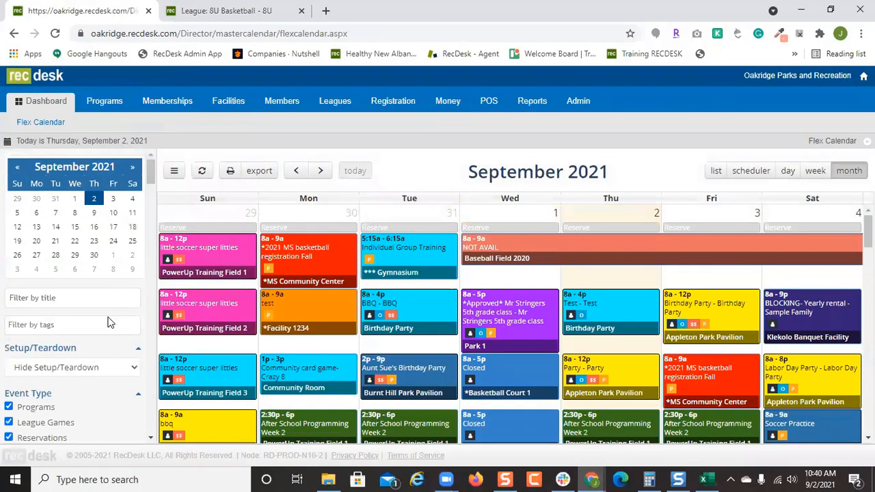
pyautogui.scroll(-1, 75, 335)
pyautogui.click(29, 374)
pyautogui.click(24, 343)
pyautogui.scroll(-1, 703, 299)
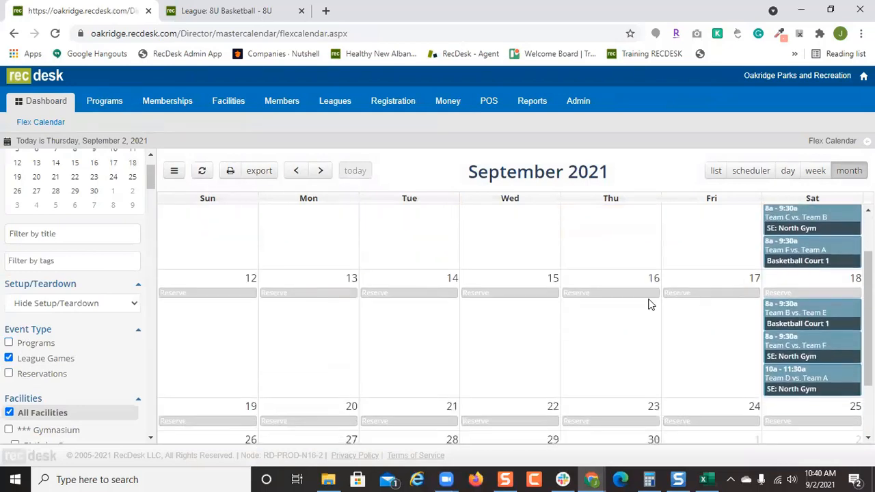
pyautogui.scroll(-1, 615, 307)
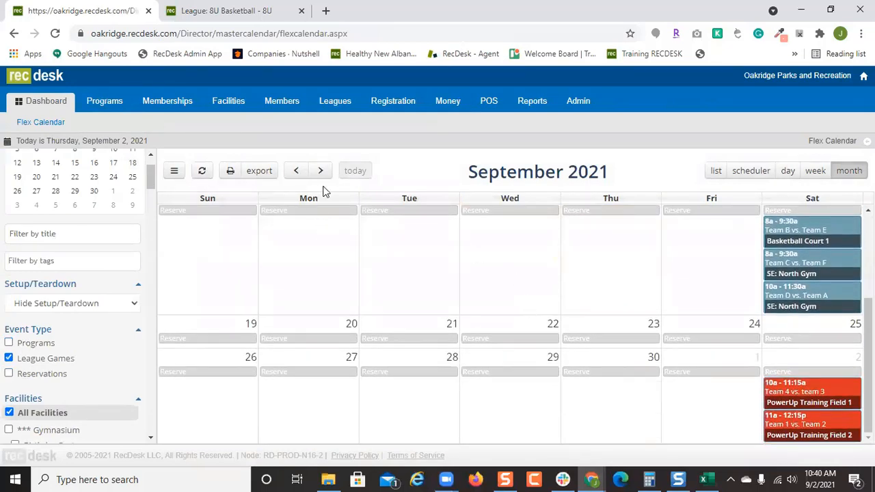
pyautogui.click(321, 171)
# Start printing the October calendar, cancel the print, and return to the Dashboard.
pyautogui.scroll(-3, 472, 333)
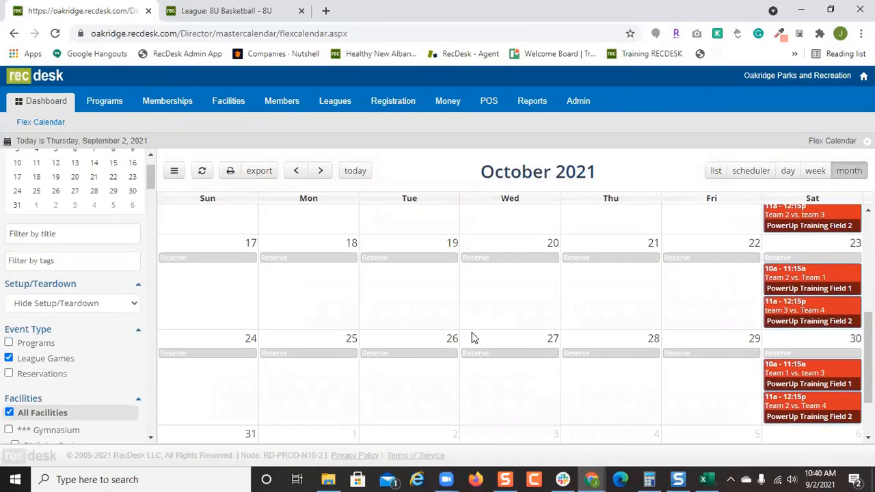
pyautogui.scroll(-1, 472, 332)
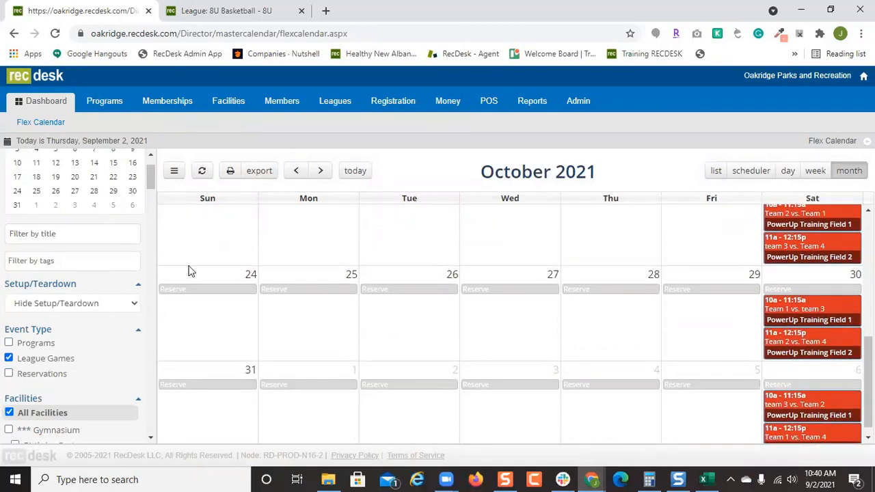
pyautogui.click(230, 172)
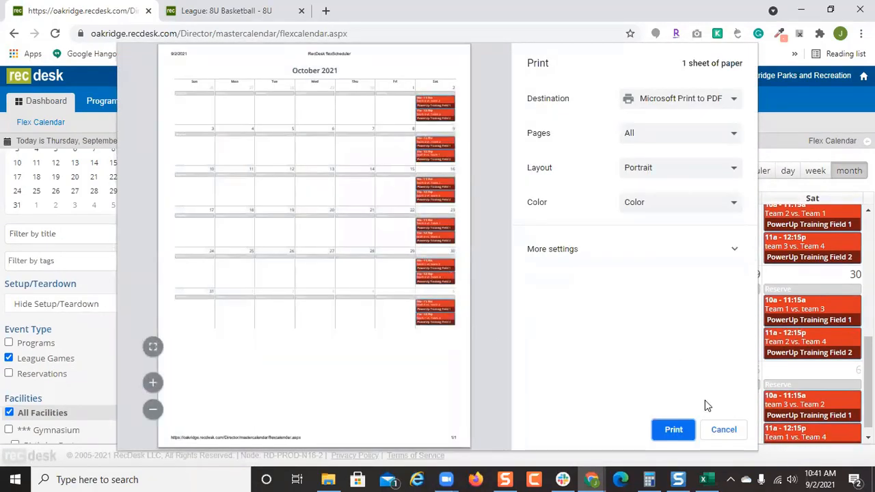
pyautogui.click(723, 429)
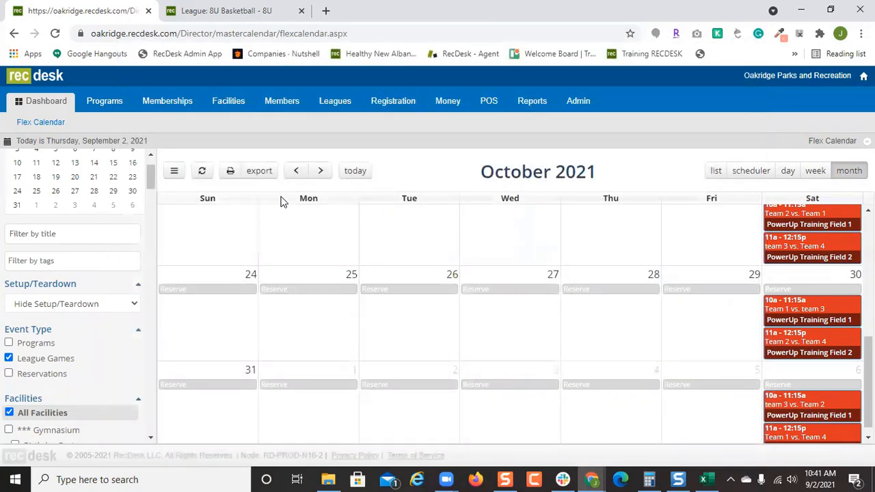
pyautogui.click(48, 108)
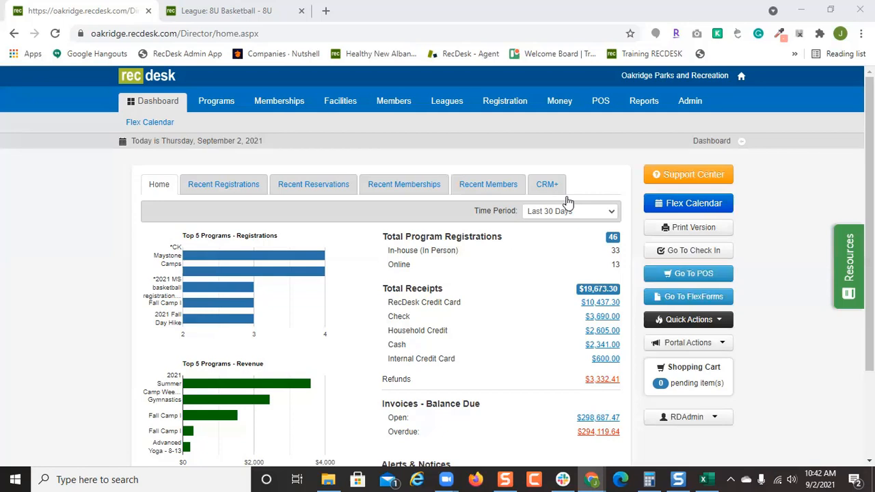
# Switch back to the coach's League: 8U Basketball browser tab.
pyautogui.click(236, 9)
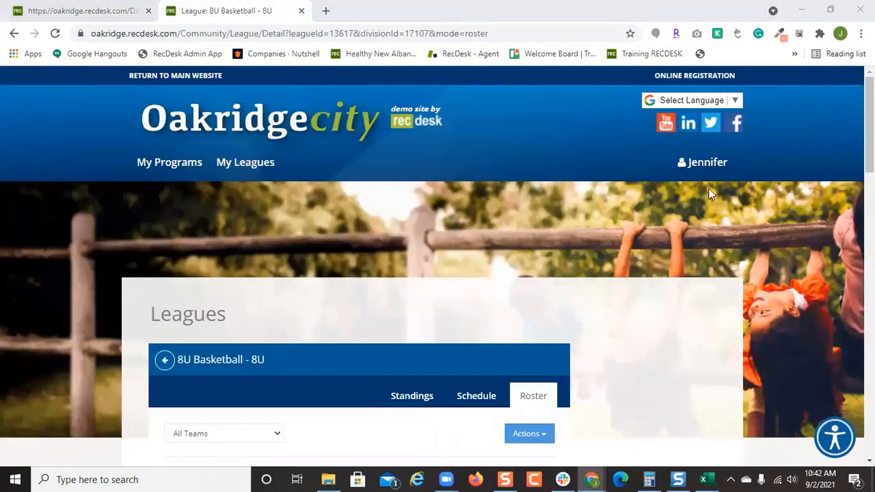
# Log the coach out of the portal and go to the community home page.
pyautogui.click(720, 164)
pyautogui.click(674, 224)
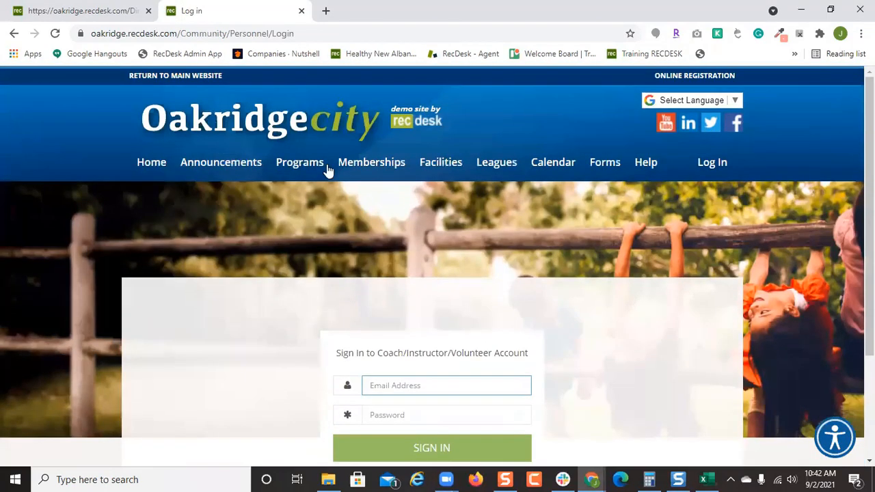
pyautogui.click(144, 166)
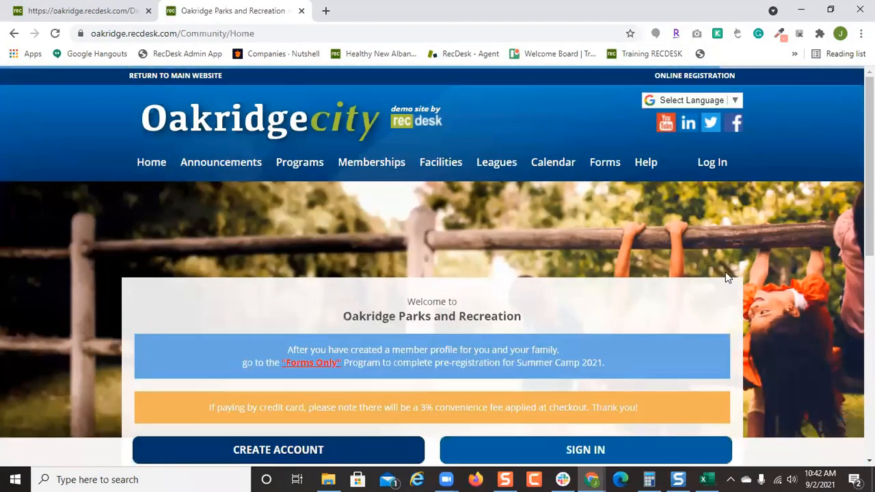
pyautogui.scroll(-1, 713, 260)
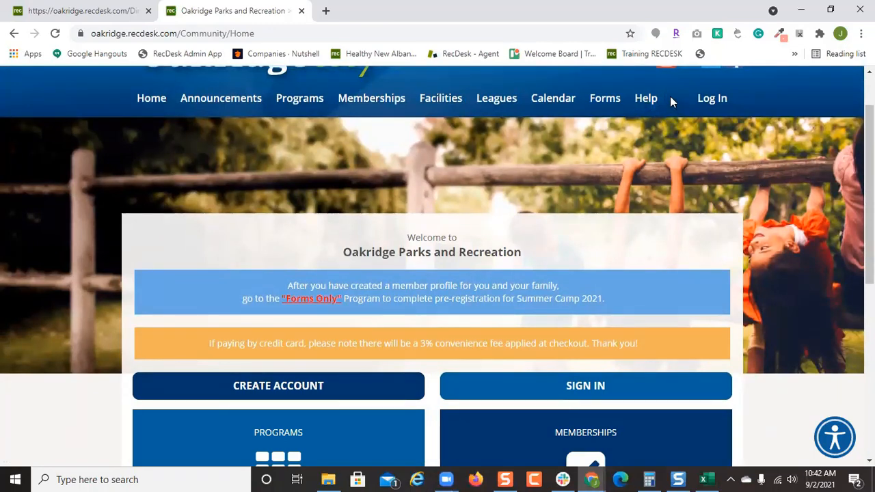
pyautogui.scroll(-2, 574, 267)
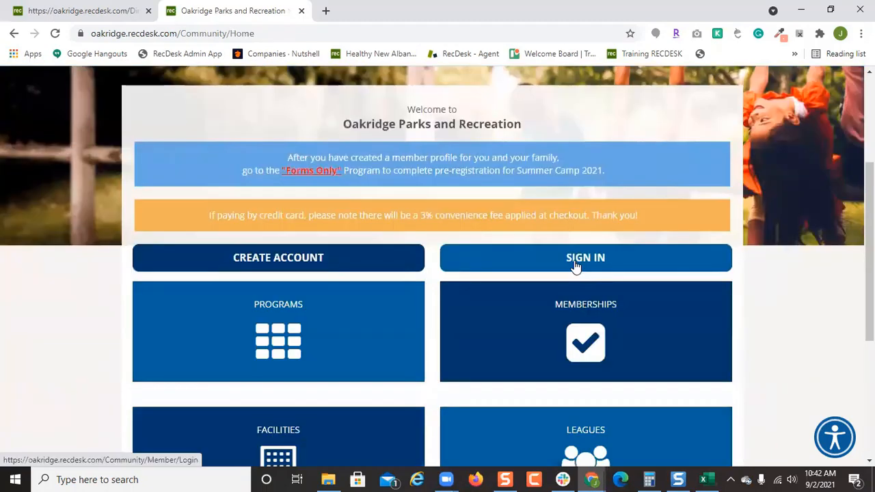
# Go to the community sign-in page and choose the Instructor/Coach/Volunteer login.
pyautogui.click(590, 260)
pyautogui.scroll(-3, 538, 308)
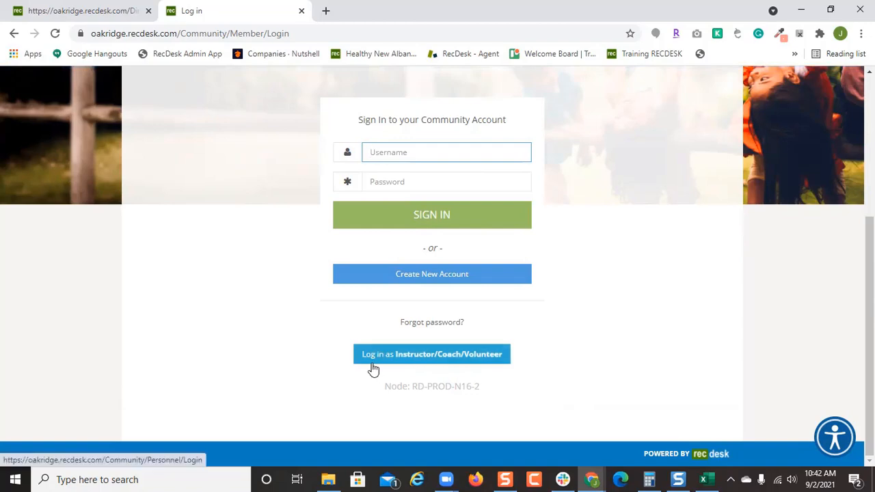
pyautogui.click(462, 364)
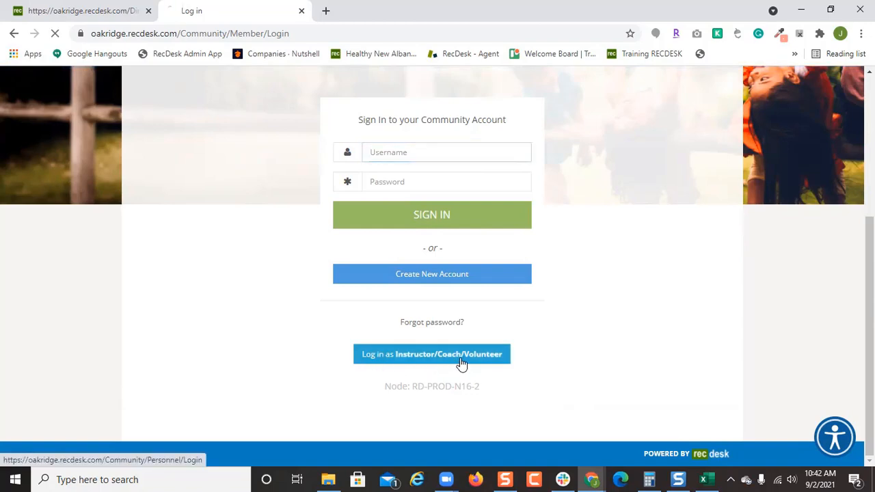
pyautogui.scroll(-2, 602, 328)
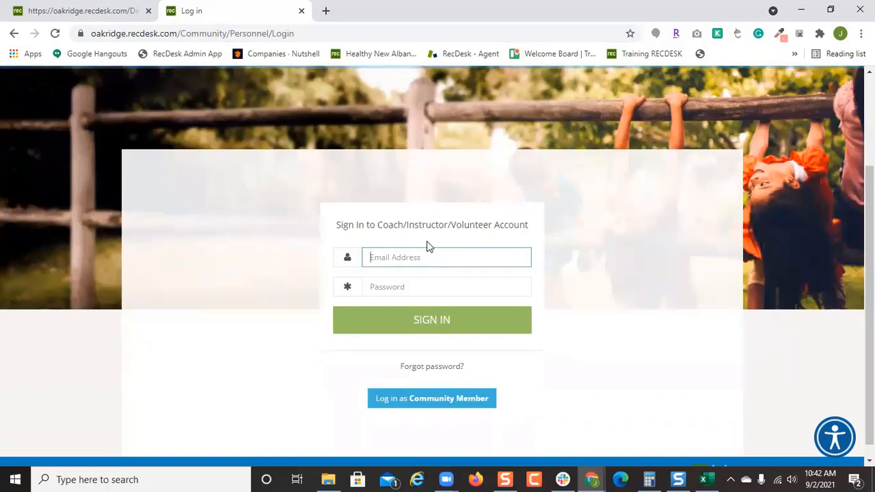
pyautogui.scroll(1, 570, 294)
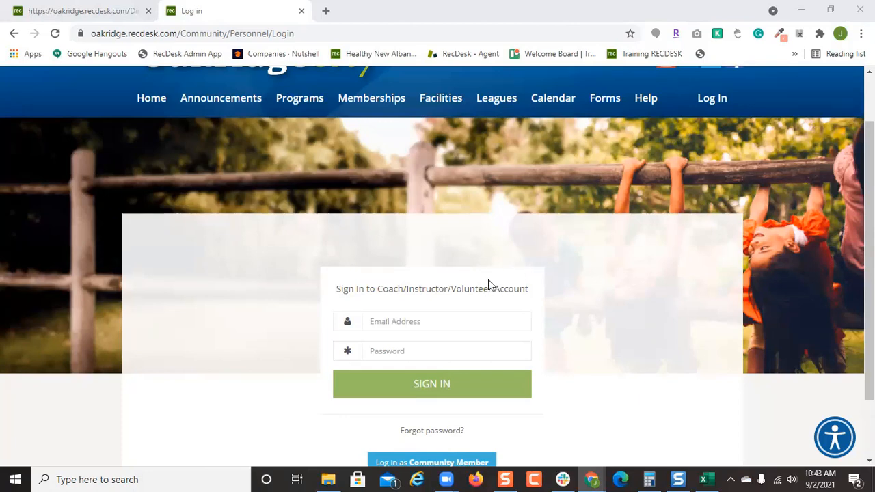
# Switch back to the first browser tab, which holds the RecDesk Director dashboard.
pyautogui.click(90, 9)
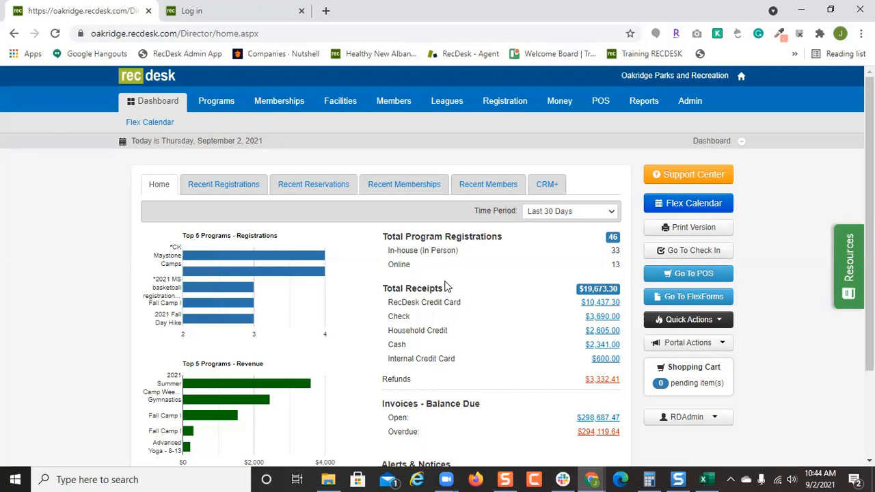
# From Programs, open *2021 Madison After School Program and view its Fees page.
pyautogui.click(232, 110)
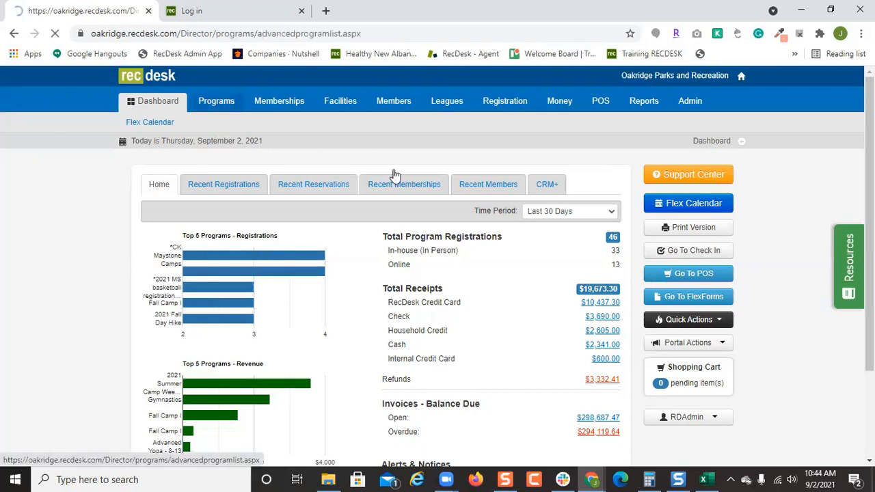
pyautogui.scroll(-2, 280, 332)
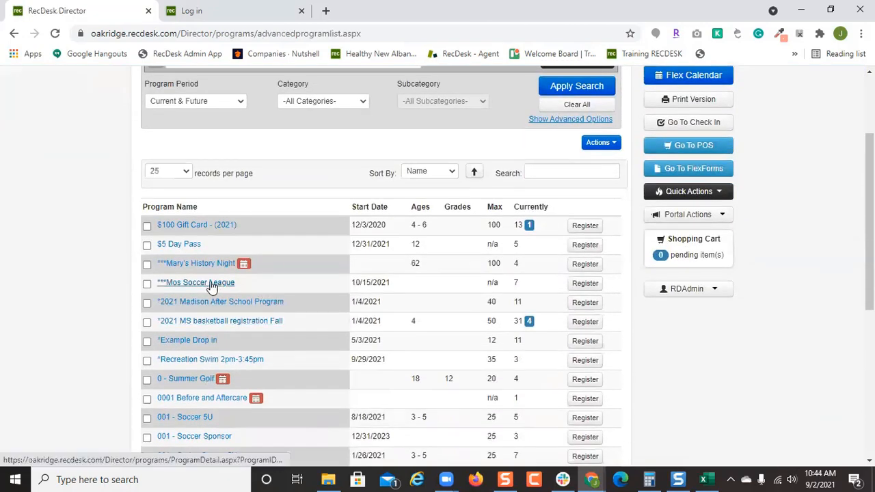
pyautogui.click(252, 304)
pyautogui.click(278, 189)
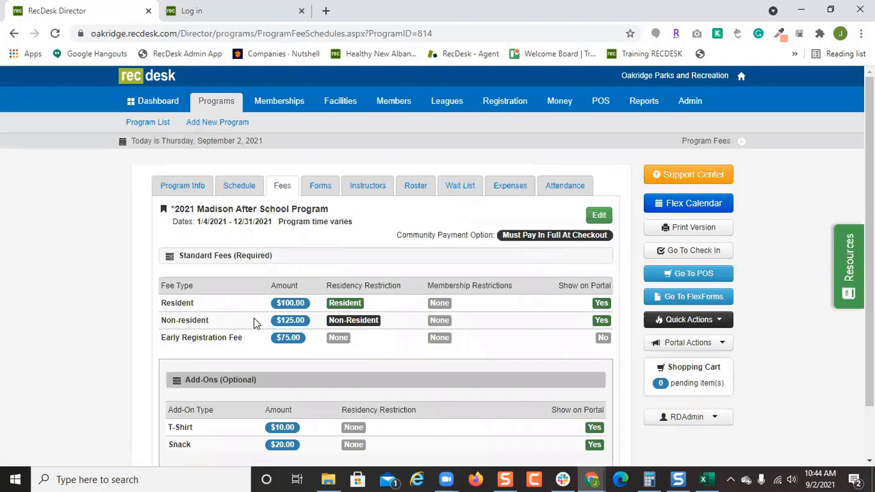
pyautogui.click(598, 215)
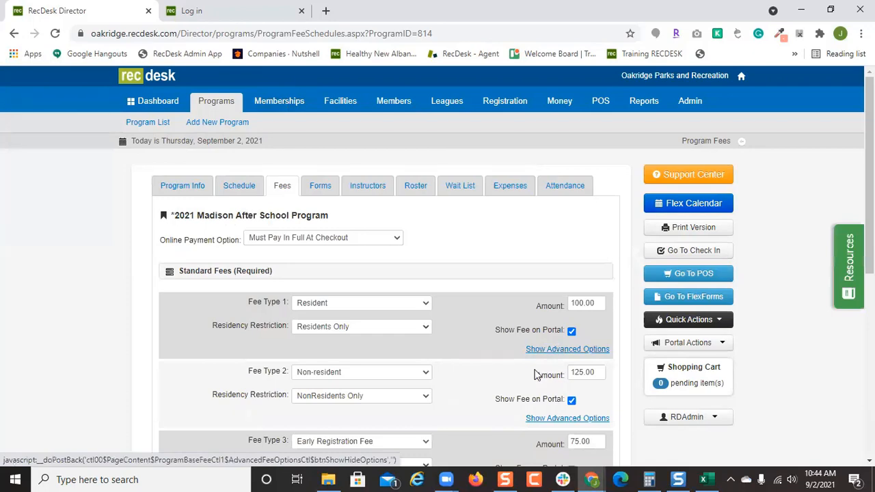
pyautogui.scroll(-2, 540, 373)
pyautogui.scroll(-2, 537, 373)
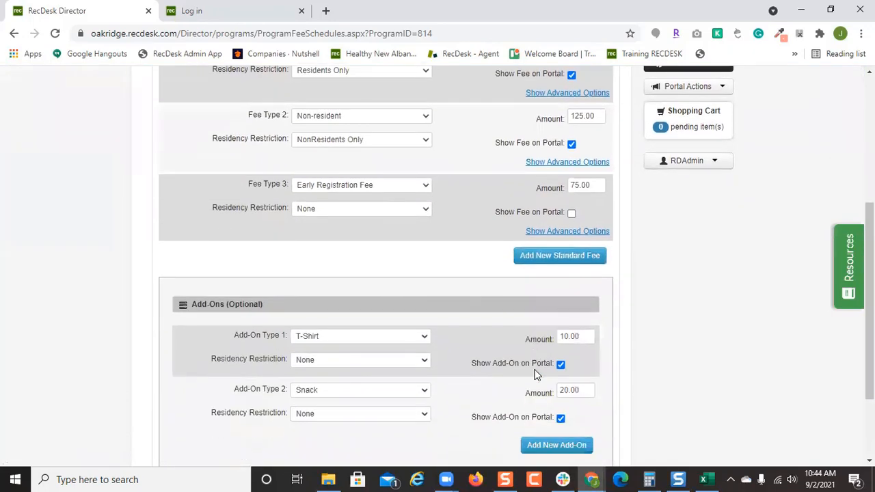
pyautogui.scroll(-2, 537, 374)
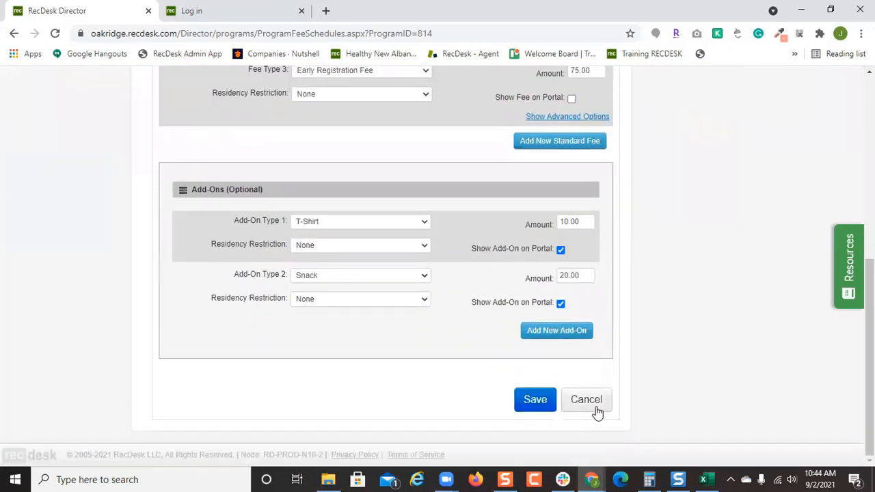
pyautogui.click(536, 388)
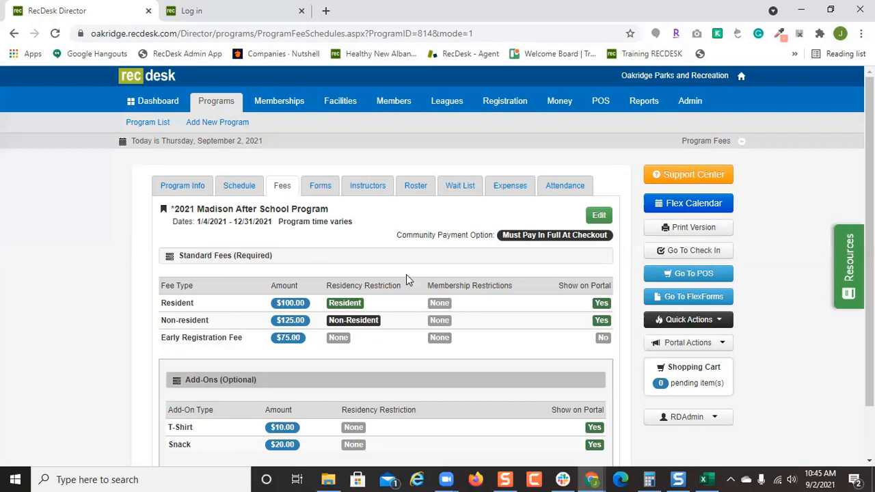
# Edit the fees to require a minimum deposit of 60 at checkout, and save.
pyautogui.click(596, 214)
pyautogui.click(306, 239)
pyautogui.click(368, 259)
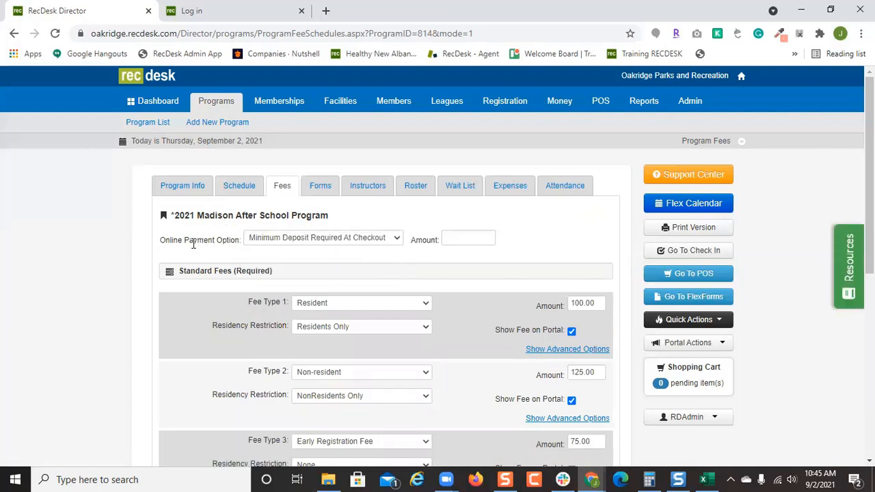
pyautogui.click(460, 240)
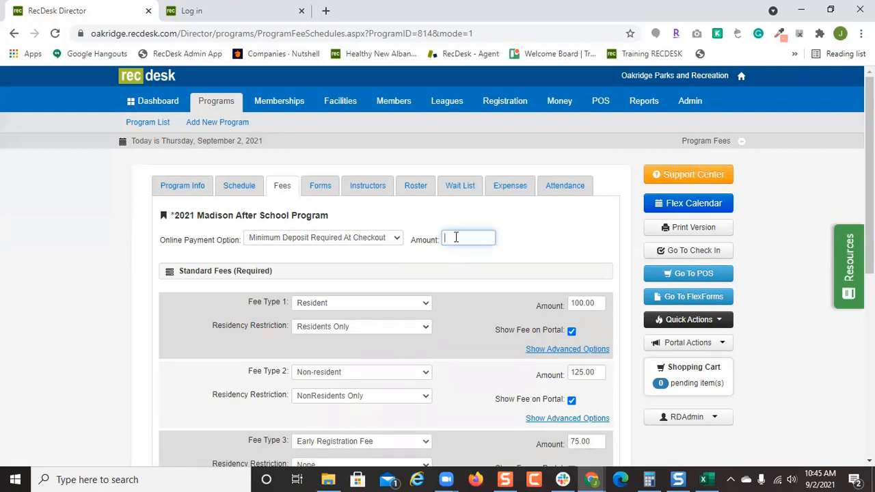
pyautogui.write('60')
pyautogui.click(521, 257)
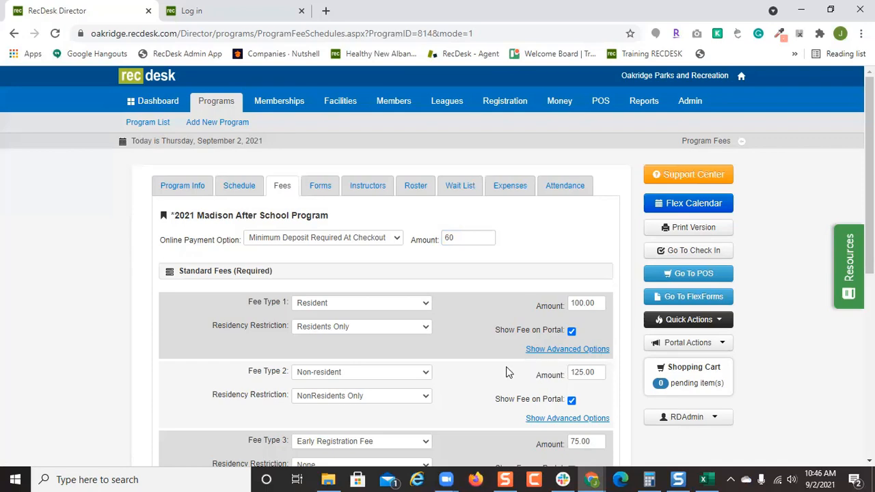
pyautogui.scroll(-5, 506, 372)
pyautogui.click(536, 399)
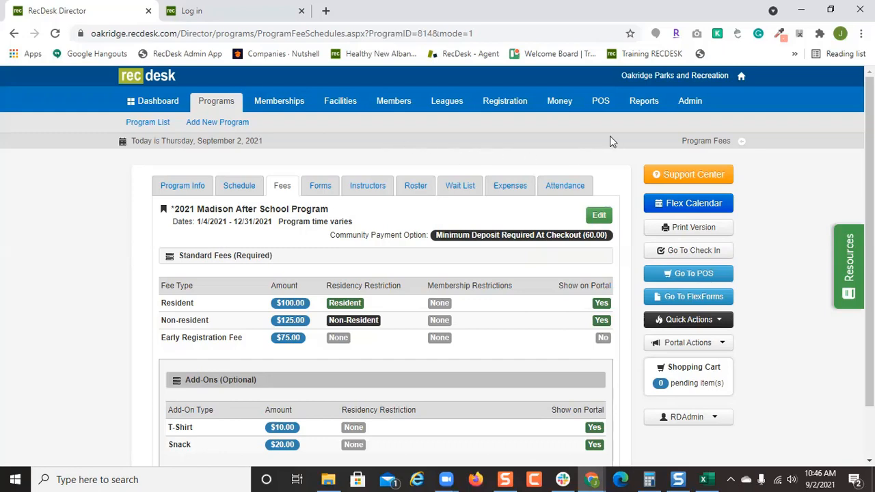
# Go to Admin > Personnel/Volunteer List.
pyautogui.click(691, 101)
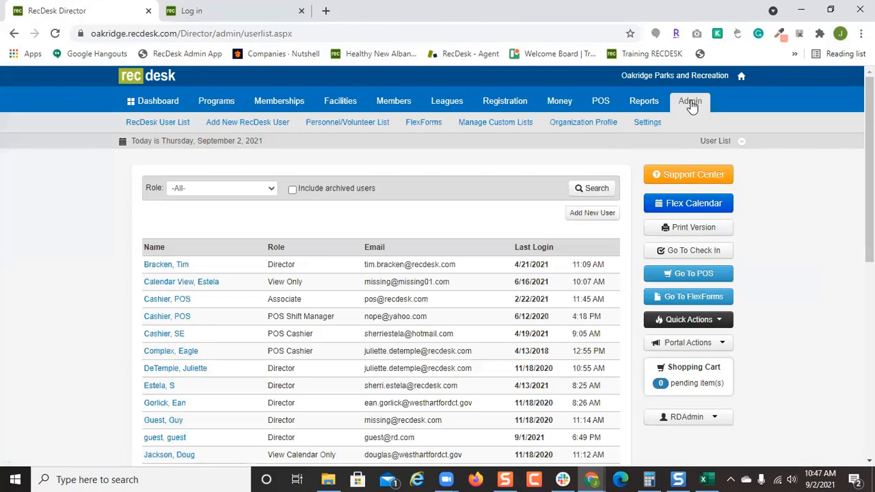
pyautogui.click(377, 129)
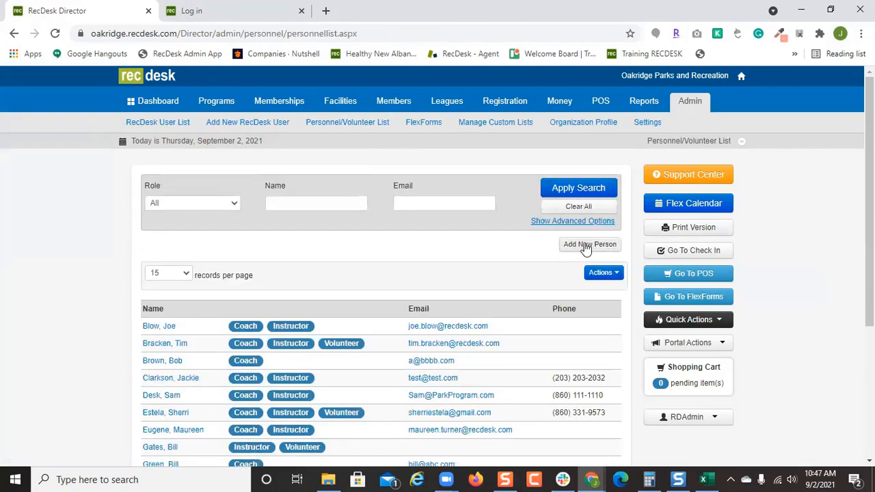
# Start a new personnel record with the Coach and Instructor roles ticked and review the form.
pyautogui.click(584, 247)
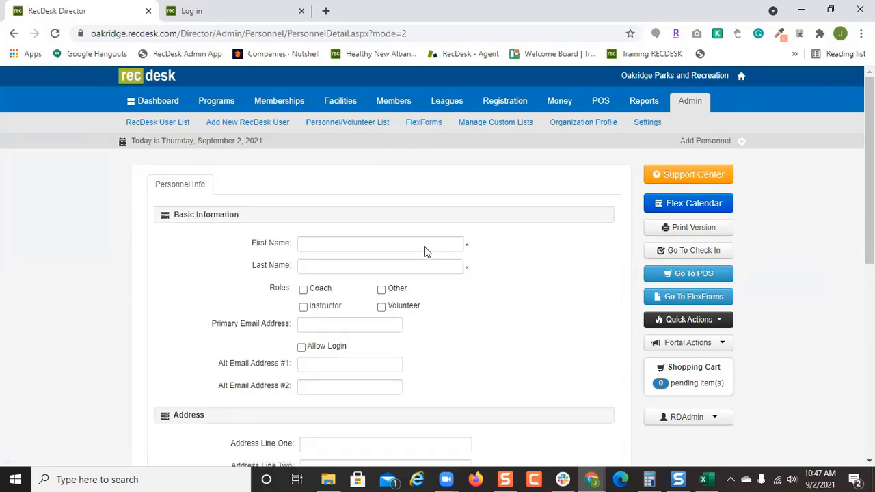
pyautogui.scroll(-1, 426, 251)
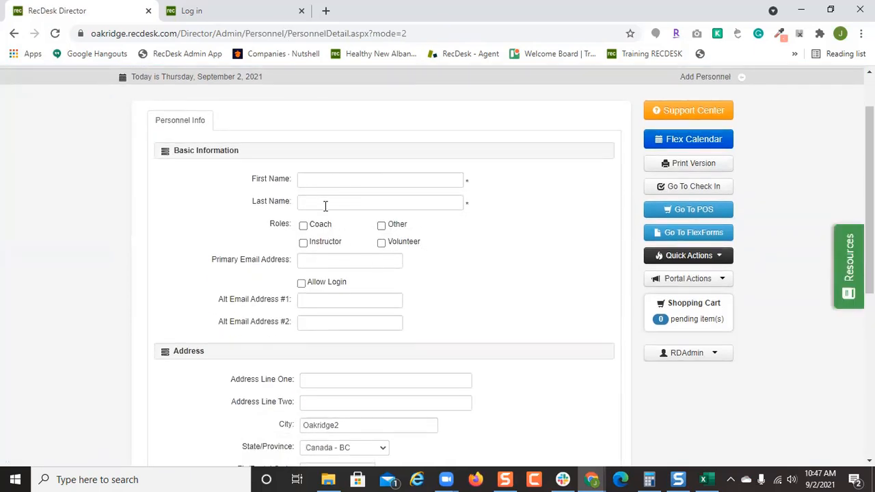
pyautogui.click(323, 226)
pyautogui.scroll(1, 341, 239)
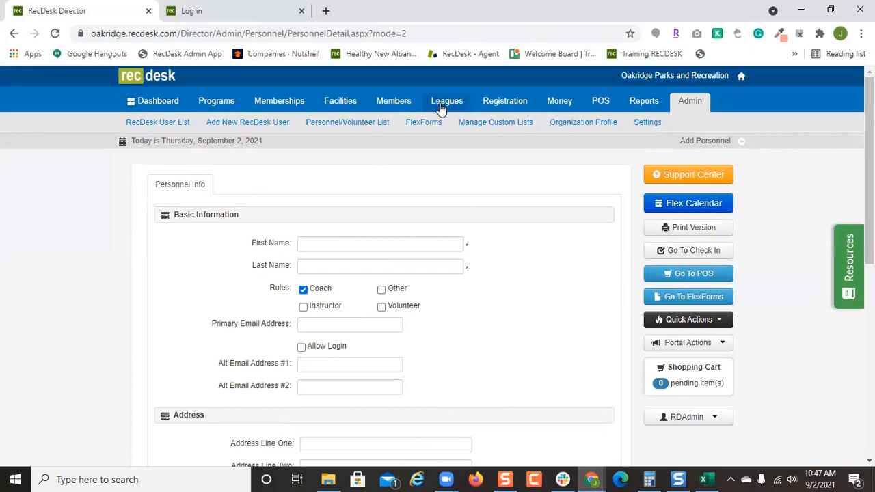
pyautogui.click(303, 307)
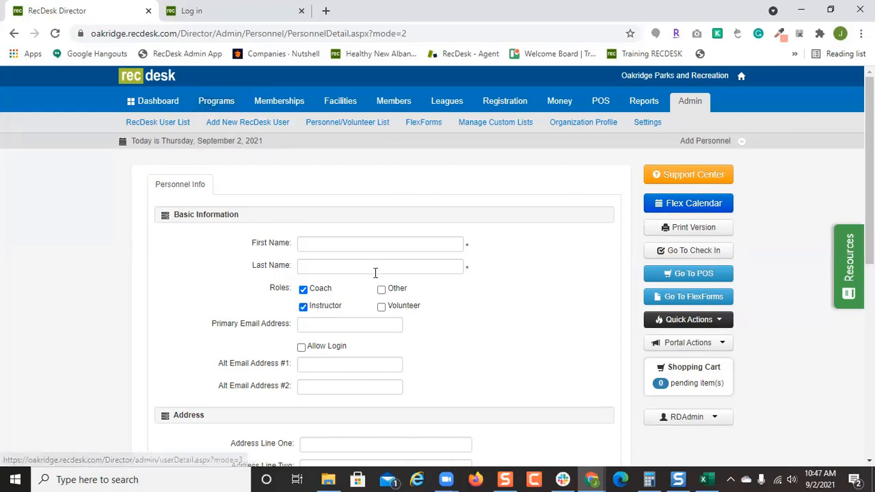
pyautogui.scroll(-2, 304, 211)
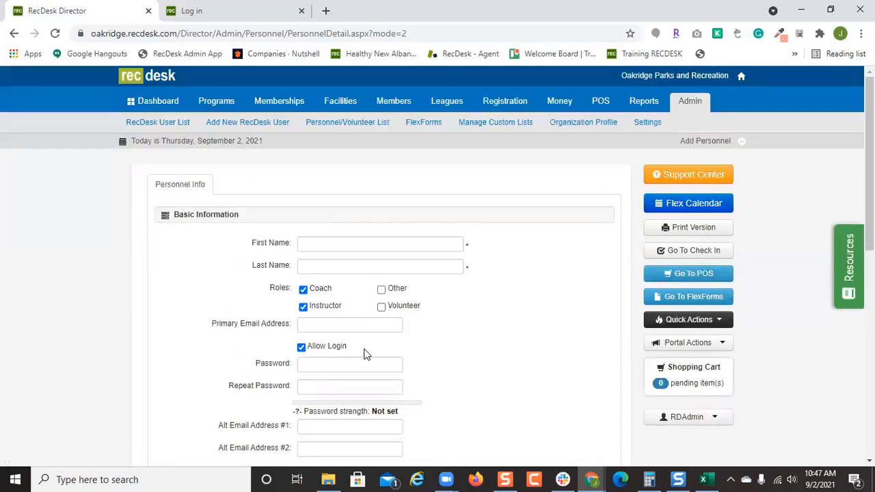
pyautogui.scroll(-2, 363, 354)
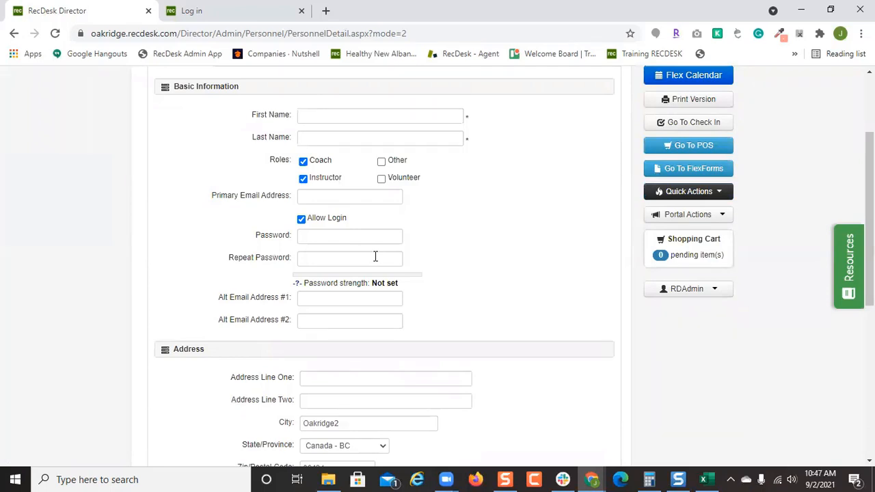
pyautogui.scroll(2, 375, 256)
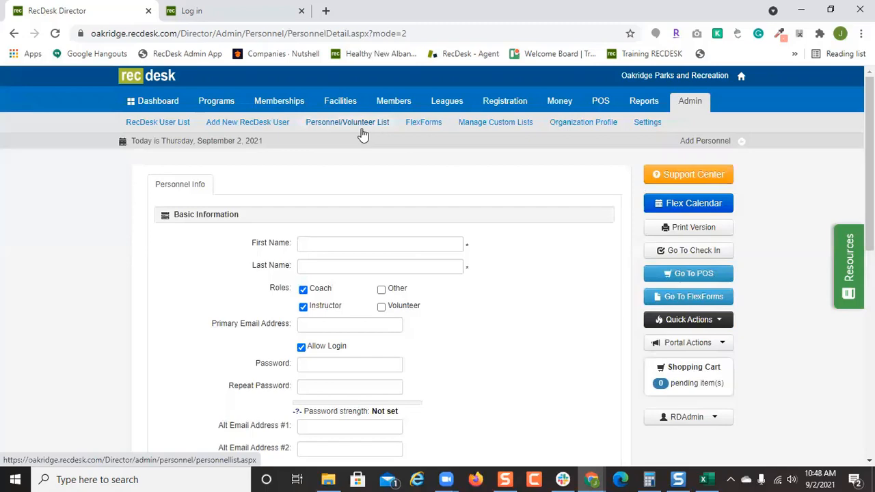
# Return to the personnel list and open a coach's record from its second page.
pyautogui.click(362, 129)
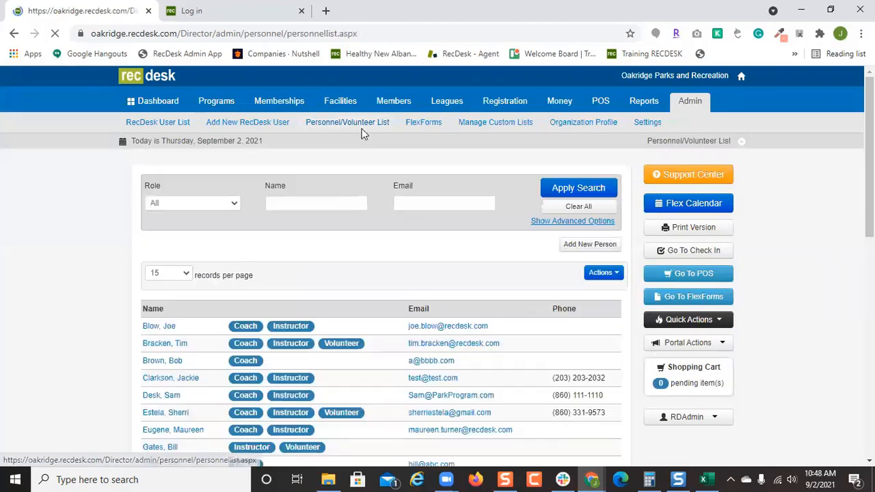
pyautogui.scroll(-3, 404, 275)
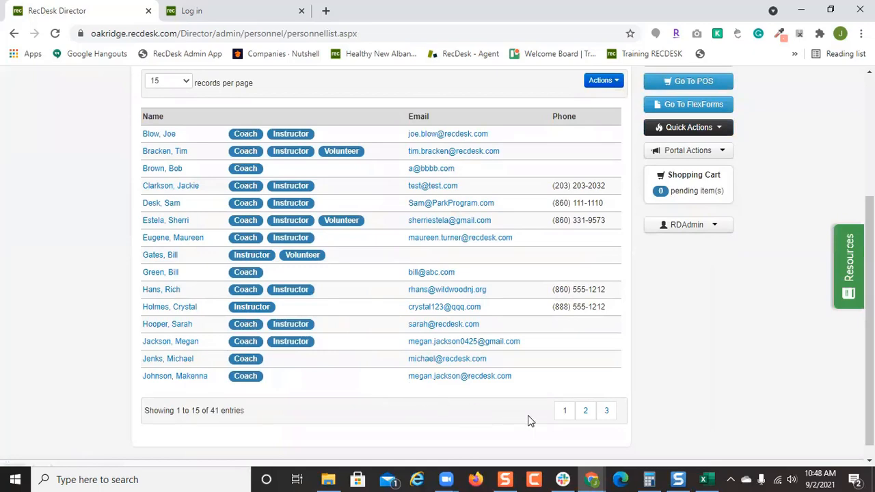
pyautogui.click(585, 412)
pyautogui.scroll(-2, 205, 287)
pyautogui.click(187, 306)
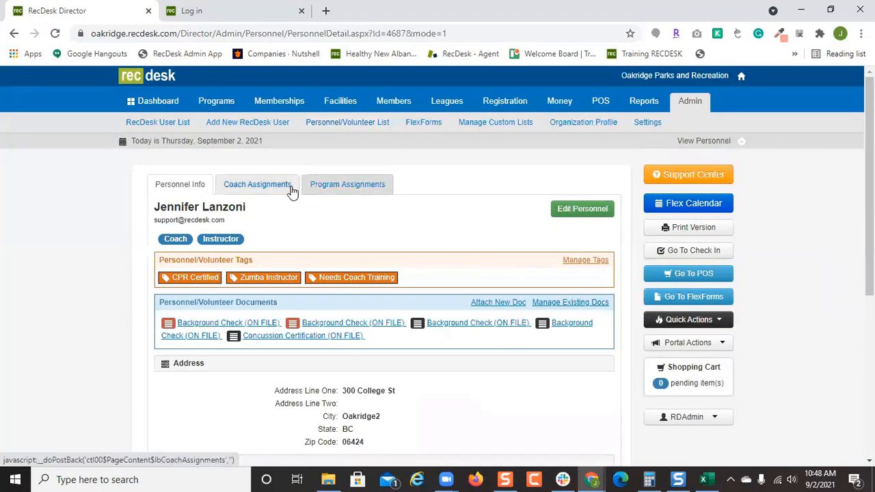
# Scroll through the coach's league assignments.
pyautogui.click(264, 186)
pyautogui.scroll(-3, 591, 357)
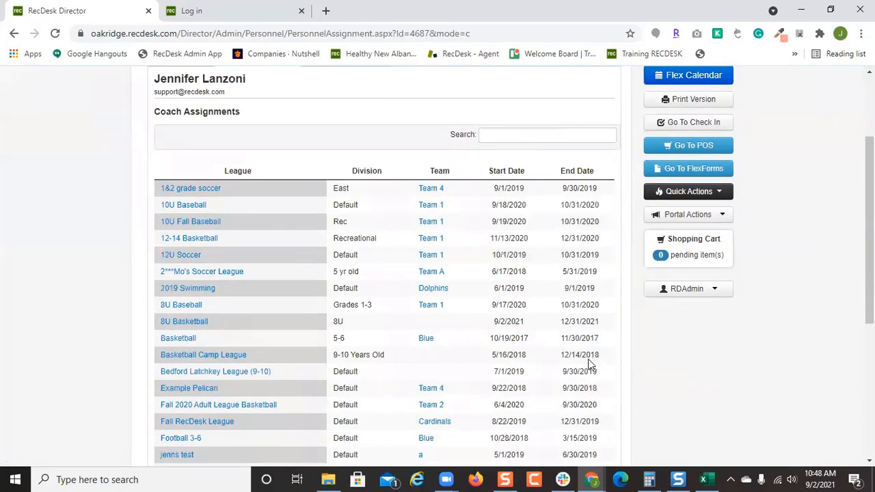
pyautogui.scroll(-2, 447, 369)
pyautogui.scroll(-2, 448, 372)
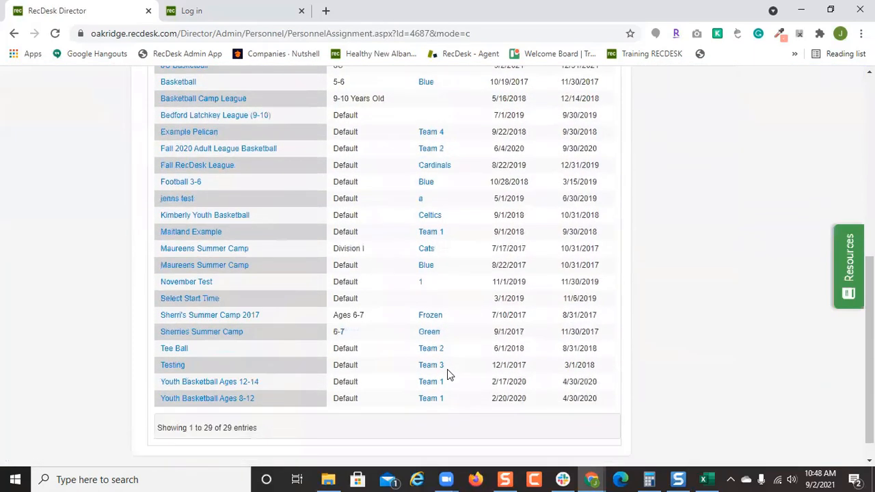
pyautogui.scroll(6, 447, 369)
# Scroll through the coach's 65 program assignments and return to the top.
pyautogui.click(347, 184)
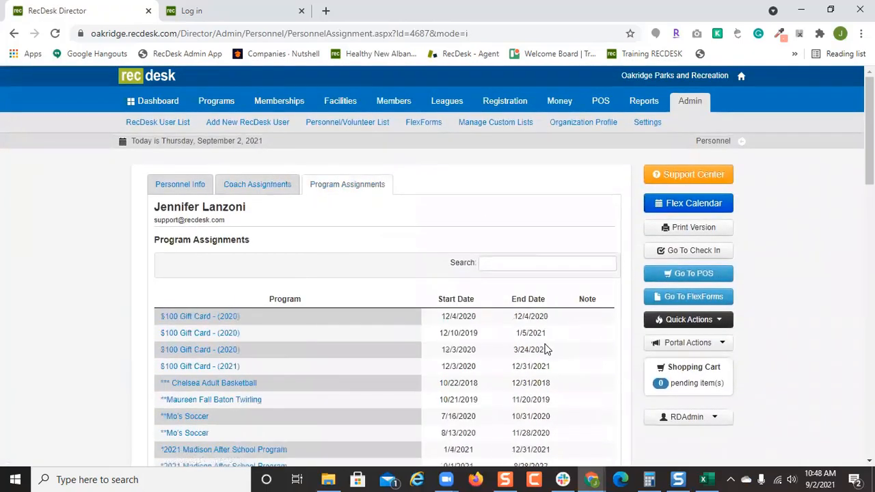
pyautogui.scroll(-4, 545, 348)
pyautogui.scroll(-10, 545, 344)
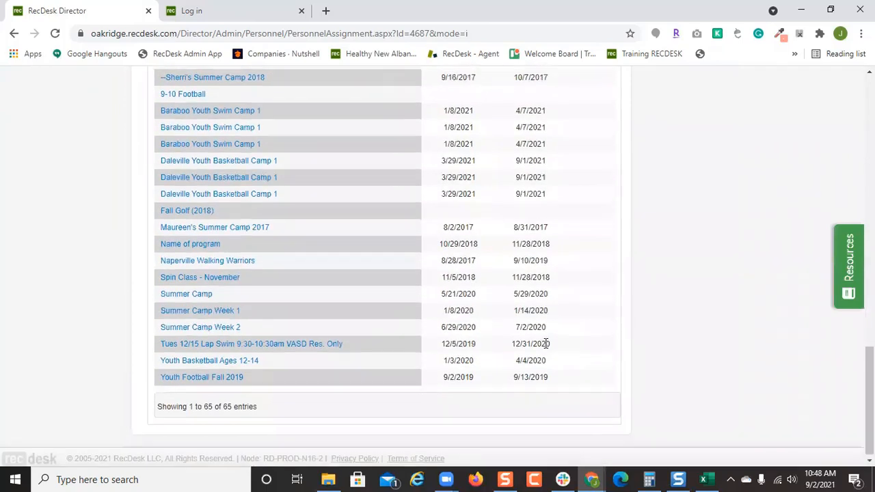
pyautogui.scroll(14, 545, 345)
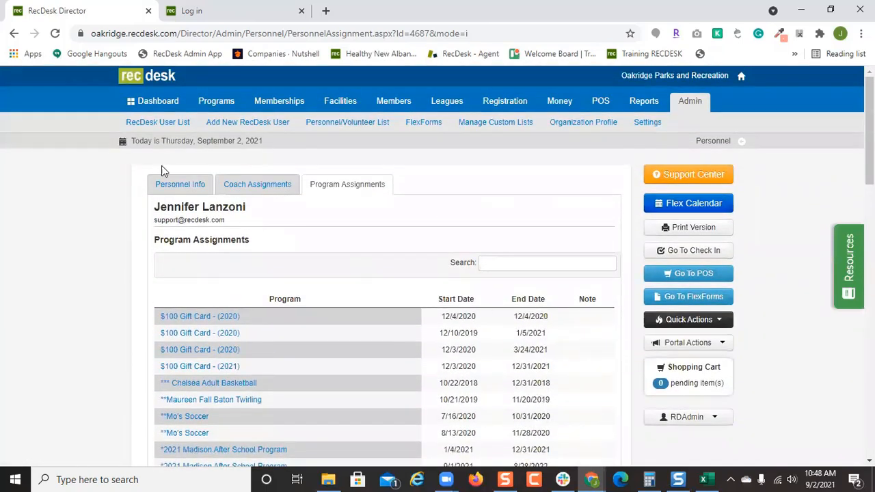
# Attach a Background Check document marked as on file to the coach, then return to the personnel list.
pyautogui.click(167, 185)
pyautogui.scroll(-1, 488, 334)
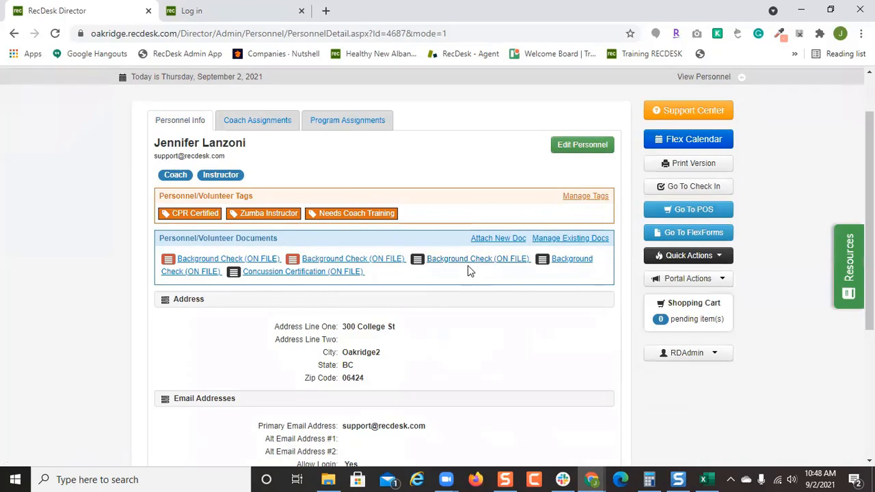
pyautogui.click(514, 238)
pyautogui.click(380, 321)
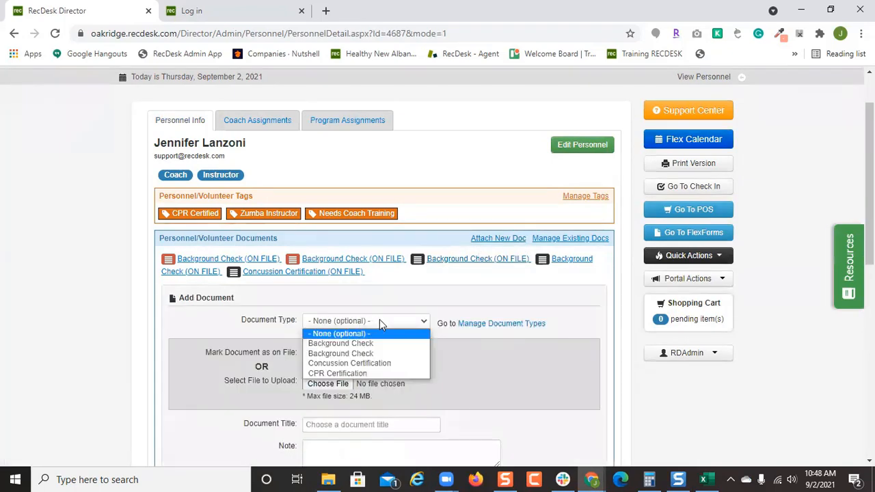
pyautogui.click(381, 344)
pyautogui.scroll(-2, 498, 357)
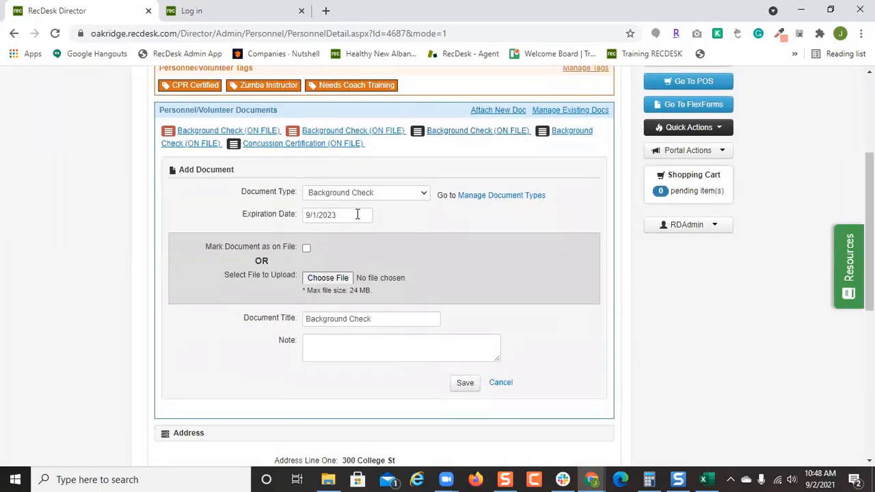
pyautogui.click(307, 248)
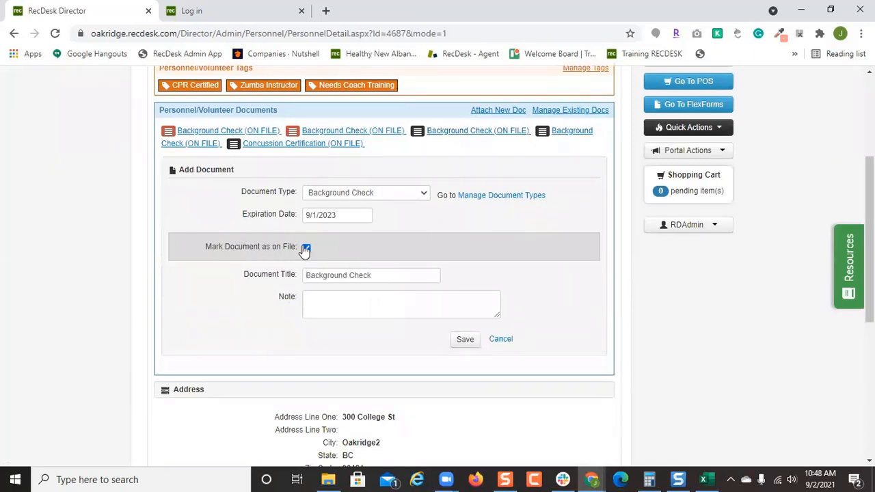
pyautogui.click(463, 340)
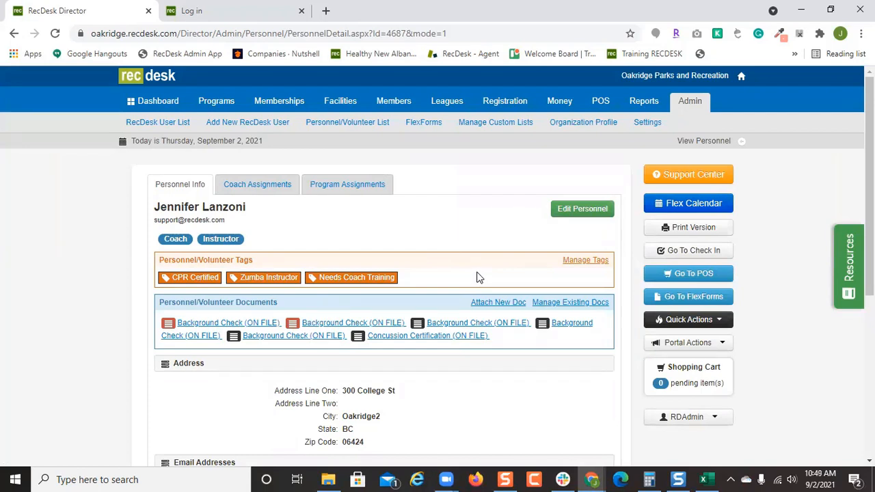
pyautogui.click(593, 262)
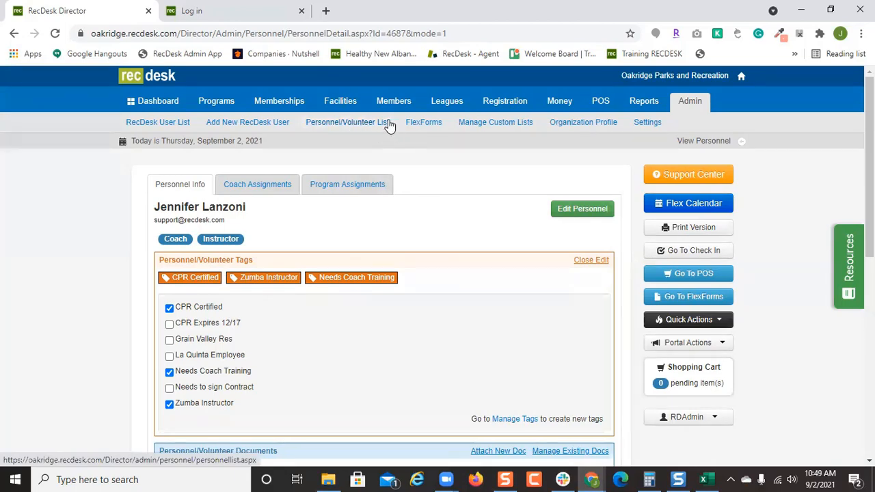
pyautogui.click(354, 127)
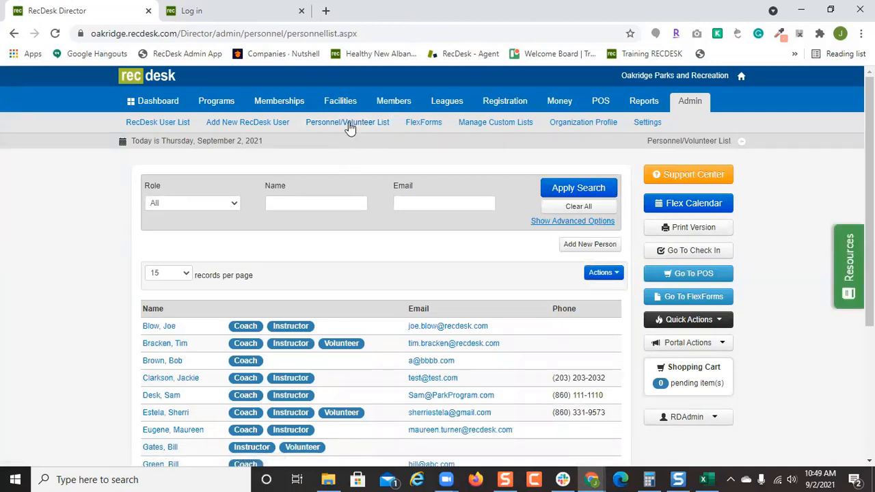
# Filter the personnel list by the Needs Coach Training tag using the advanced options.
pyautogui.click(533, 221)
pyautogui.scroll(-2, 447, 226)
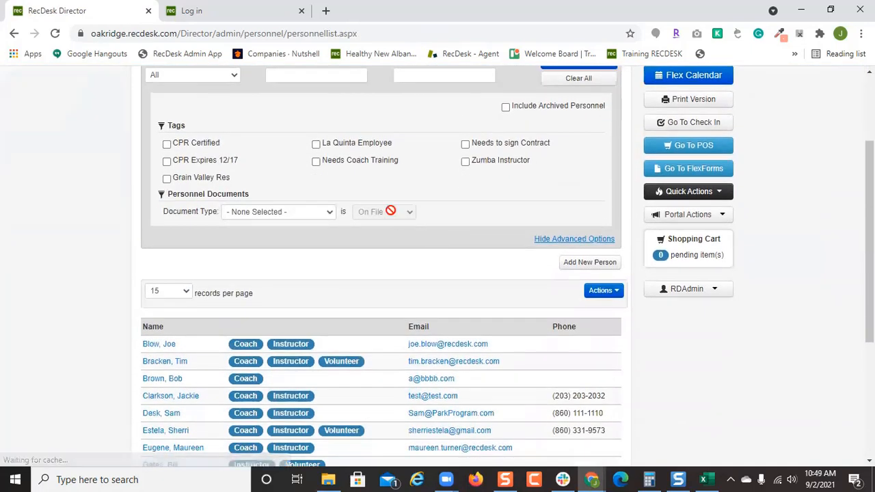
pyautogui.click(506, 149)
pyautogui.click(499, 152)
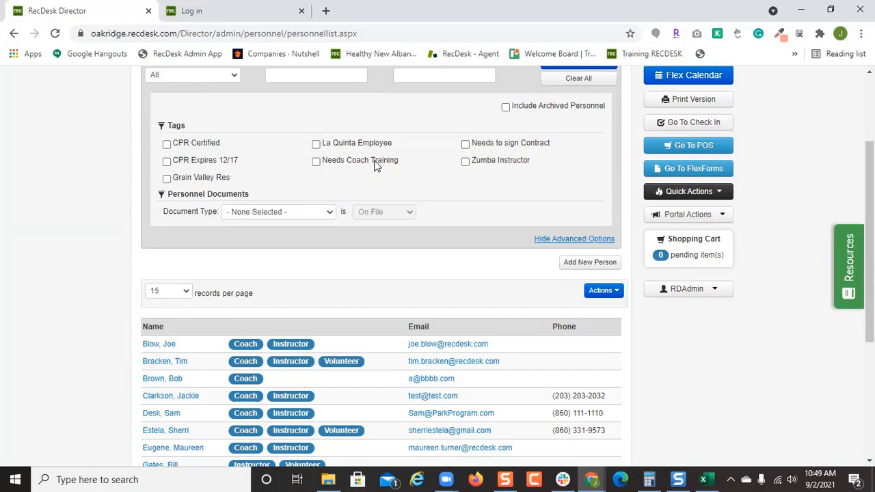
pyautogui.click(375, 164)
pyautogui.scroll(2, 375, 164)
pyautogui.click(577, 188)
# Open the bulk Actions list for the 10 results and close it without choosing anything.
pyautogui.scroll(-3, 484, 344)
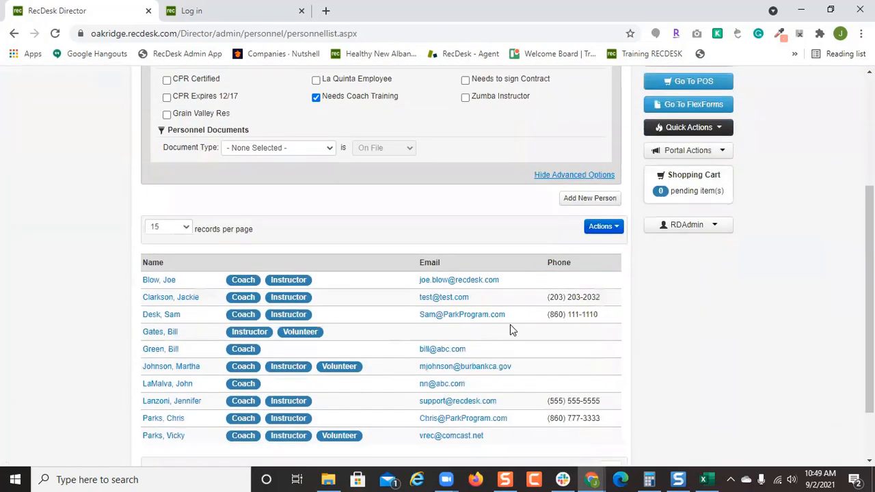
pyautogui.scroll(-1, 512, 330)
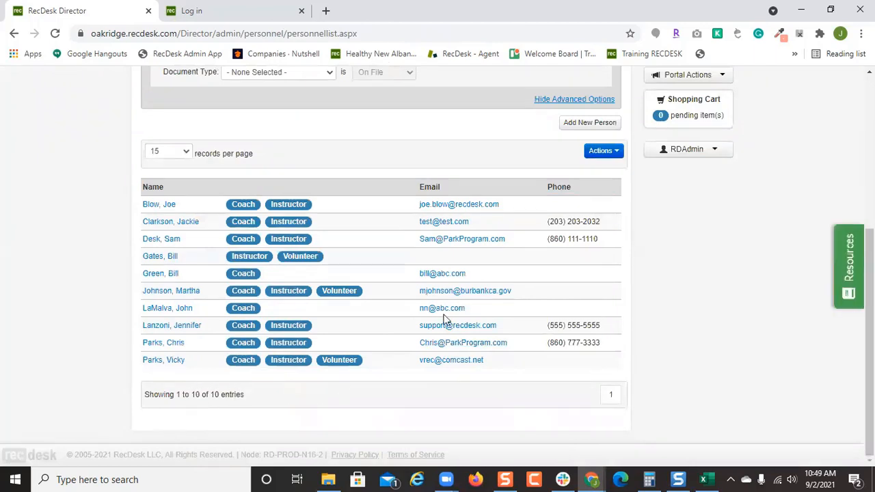
pyautogui.click(611, 155)
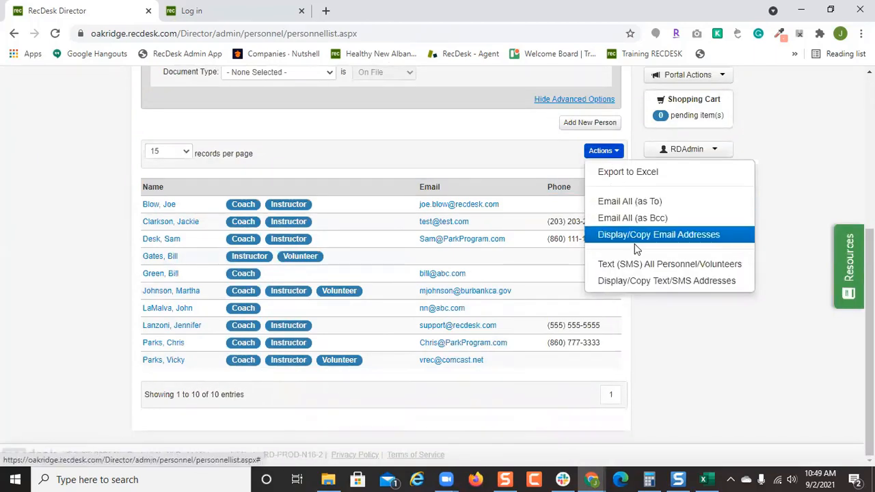
pyautogui.click(469, 164)
pyautogui.scroll(4, 375, 266)
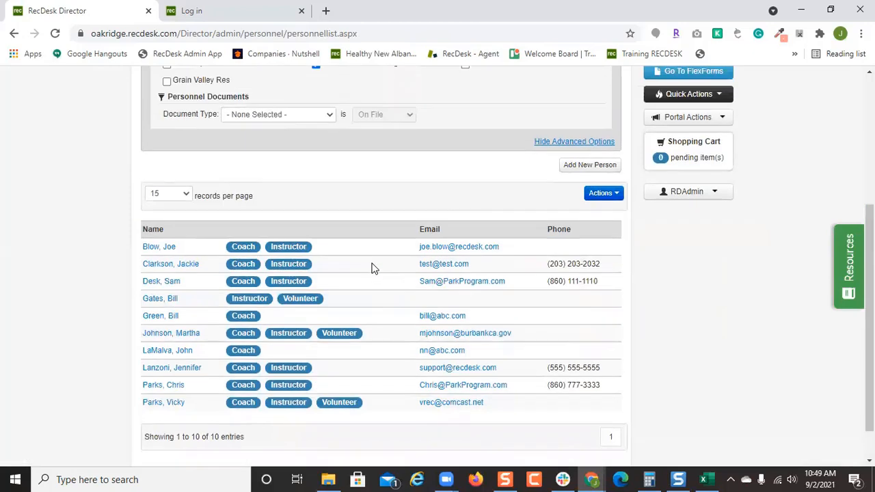
# Replace the tag filter with Background Check documents expiring in 90 days and search.
pyautogui.click(316, 279)
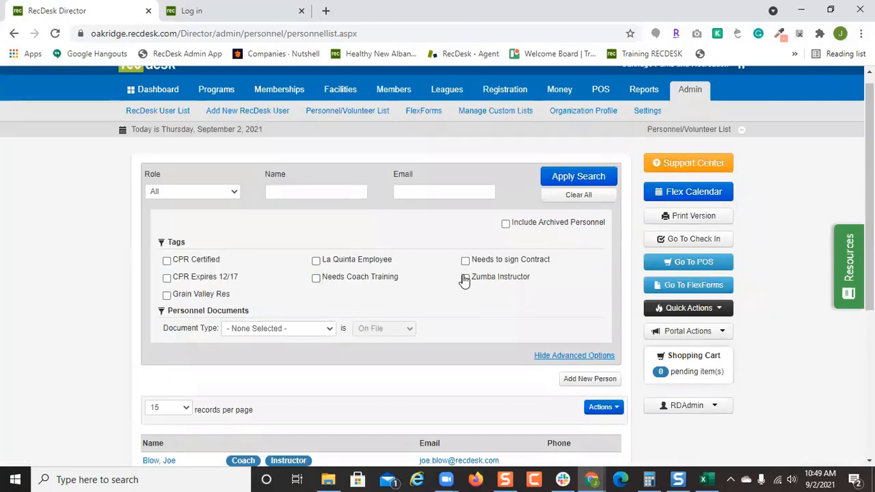
pyautogui.scroll(-2, 406, 274)
pyautogui.click(303, 201)
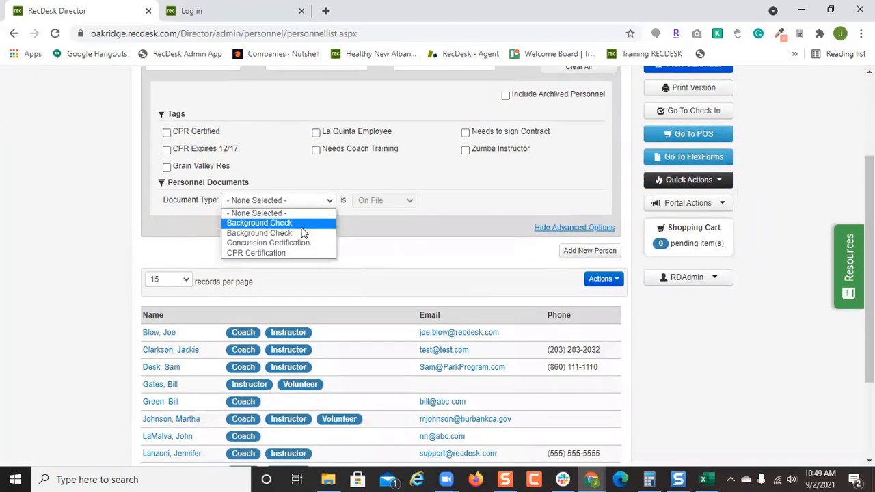
pyautogui.click(304, 223)
pyautogui.scroll(-3, 412, 217)
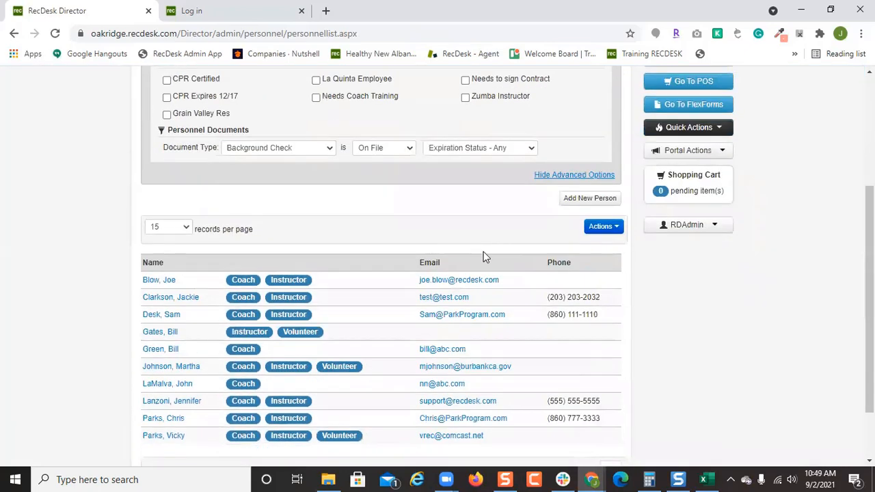
pyautogui.click(514, 149)
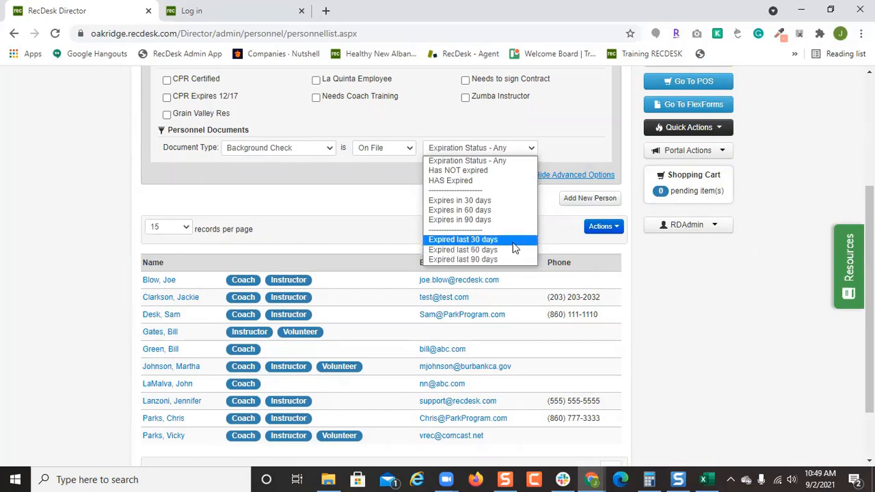
pyautogui.click(515, 219)
pyautogui.scroll(2, 555, 135)
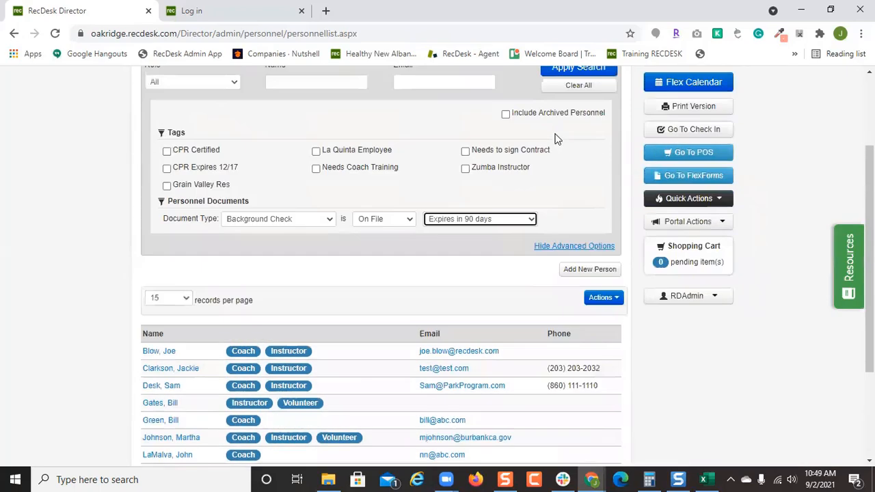
pyautogui.click(554, 130)
# Open and close the bulk Actions list for the result, then go to the Dashboard.
pyautogui.scroll(1, 600, 244)
pyautogui.scroll(-3, 581, 252)
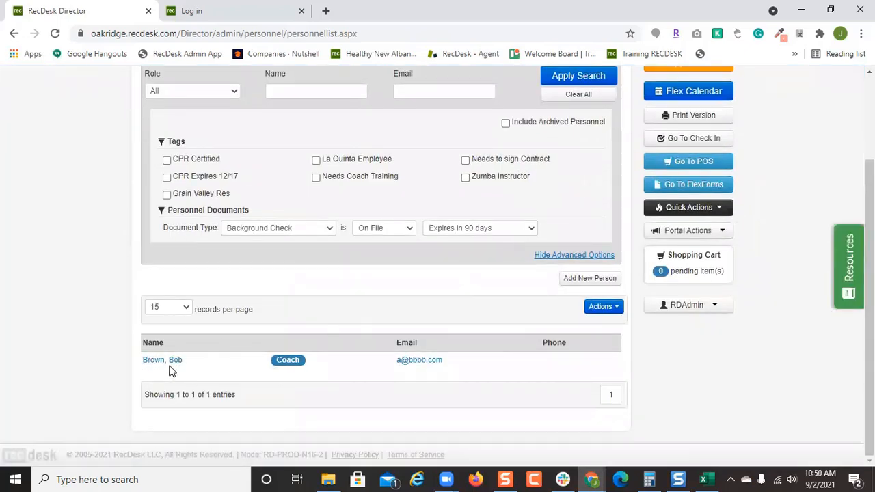
pyautogui.click(601, 306)
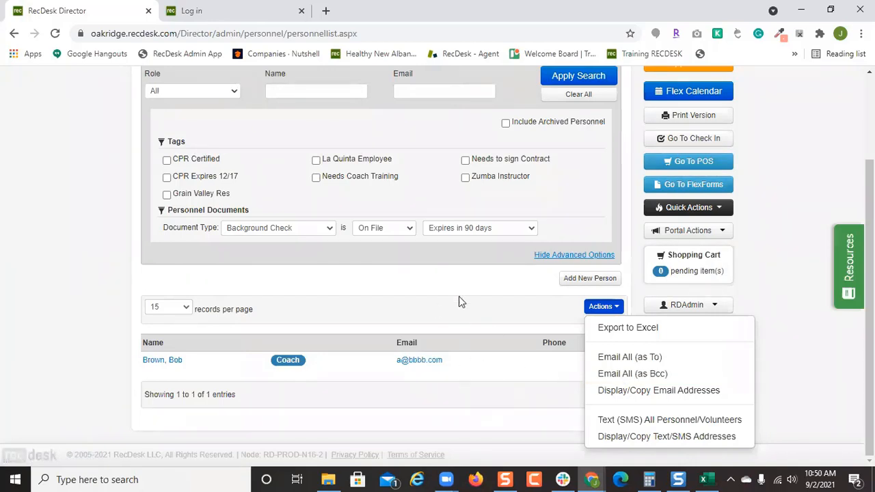
pyautogui.click(498, 324)
pyautogui.scroll(2, 493, 338)
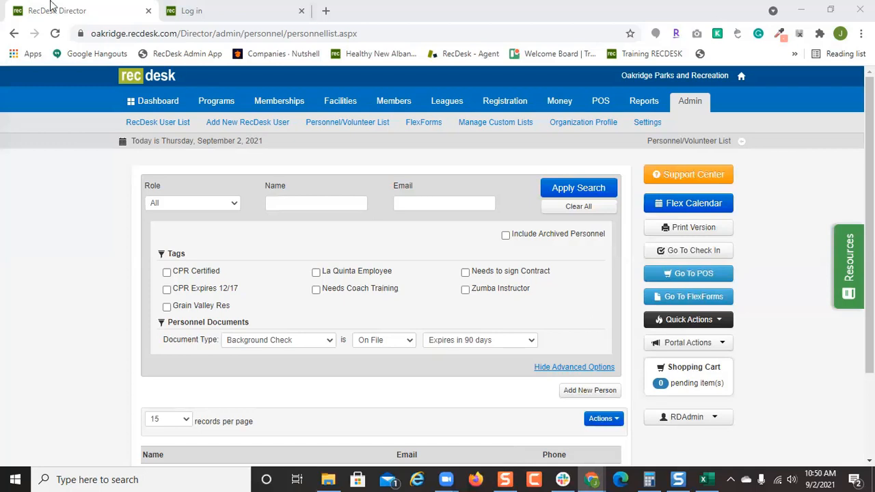
pyautogui.click(156, 104)
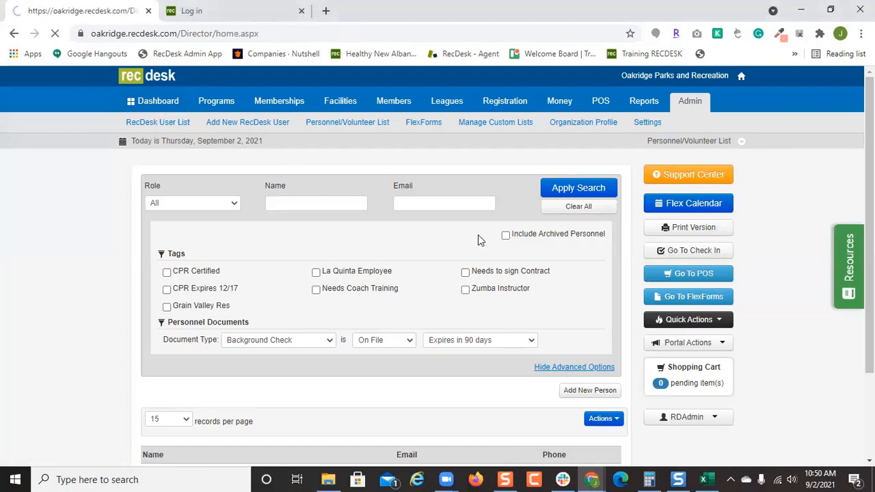